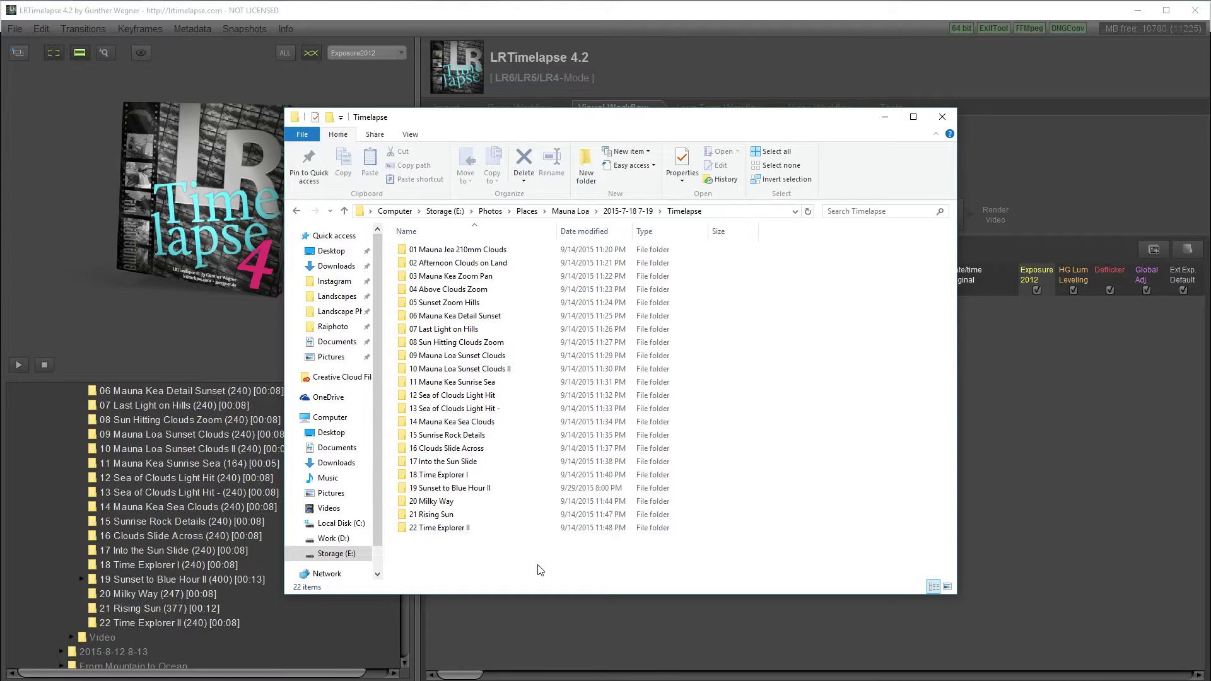
Open the 19 Sunset to Blue Hour II folder and browse its ARW frames from DSC00724.ARW
double_click(491, 488)
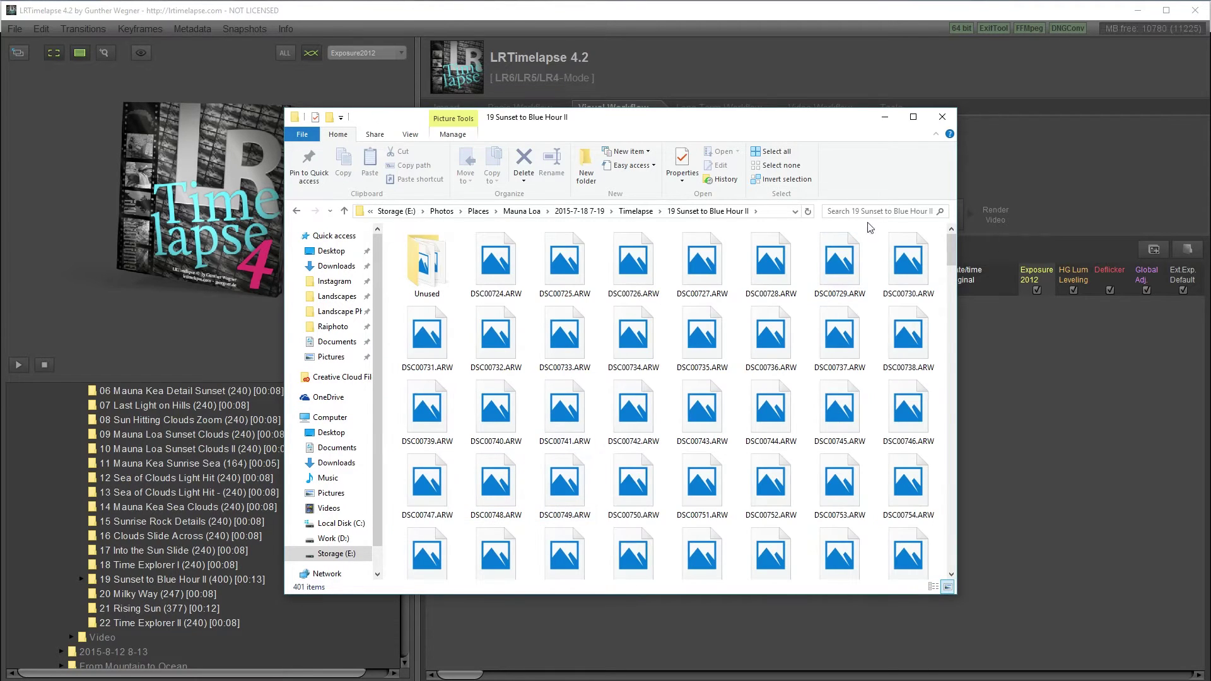
mouse_move(950, 249)
left_mouse_down()
mouse_move(932, 560)
mouse_move(951, 555)
mouse_move(958, 252)
left_mouse_up()
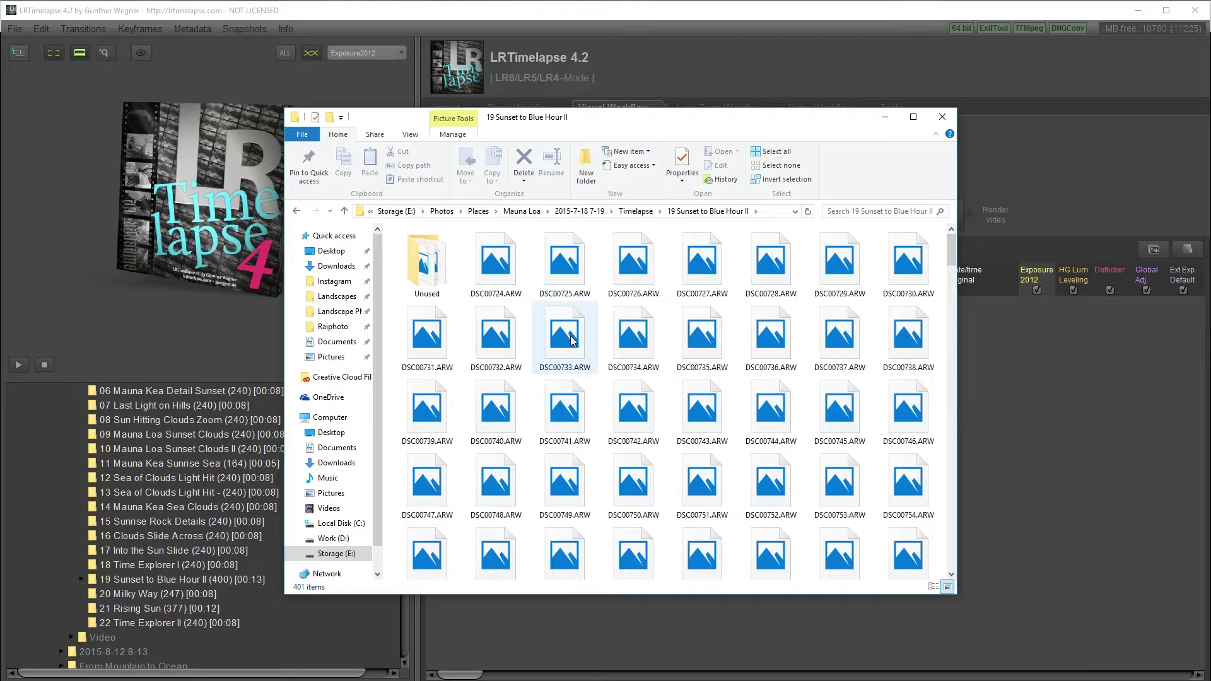
left_click(495, 261)
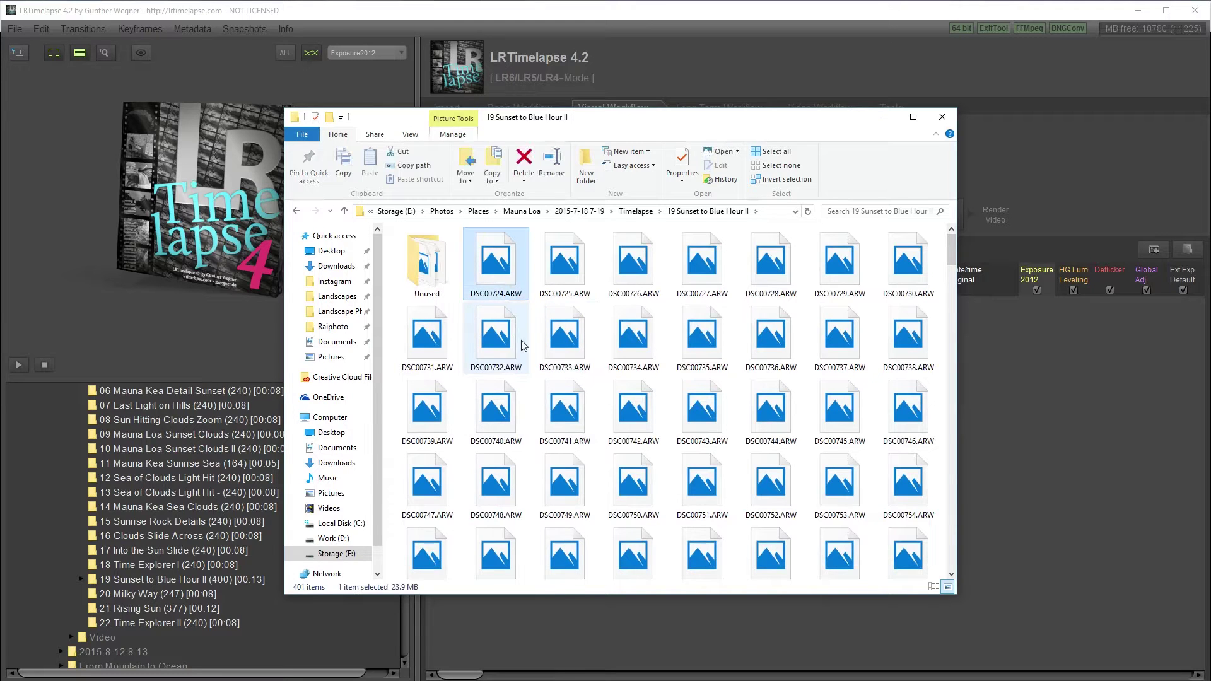
scroll(951, 261, "down", 1)
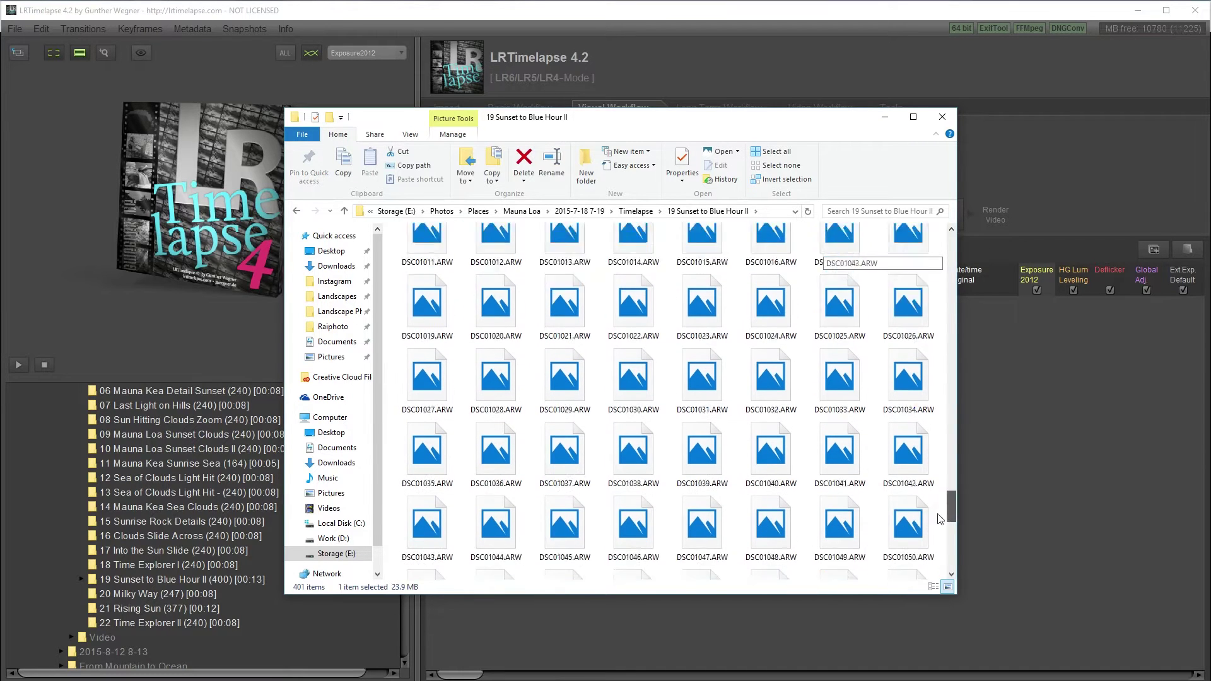
scroll(951, 262, "up", 1)
left_click(636, 212)
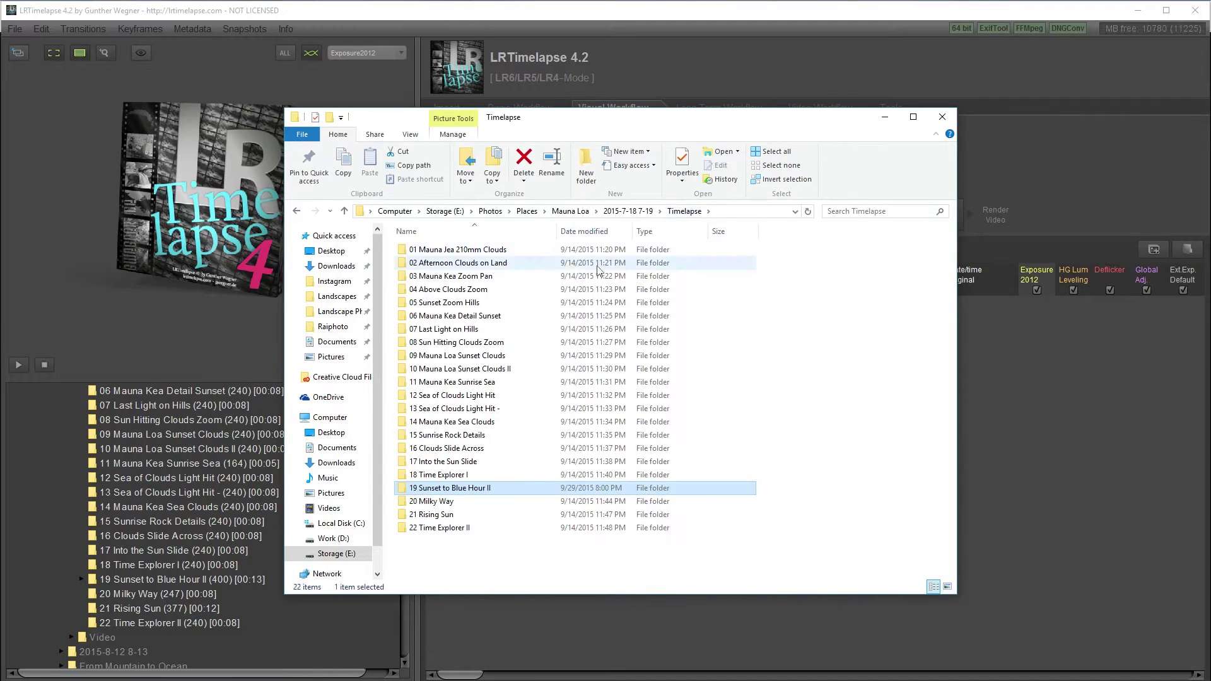
left_click(563, 211)
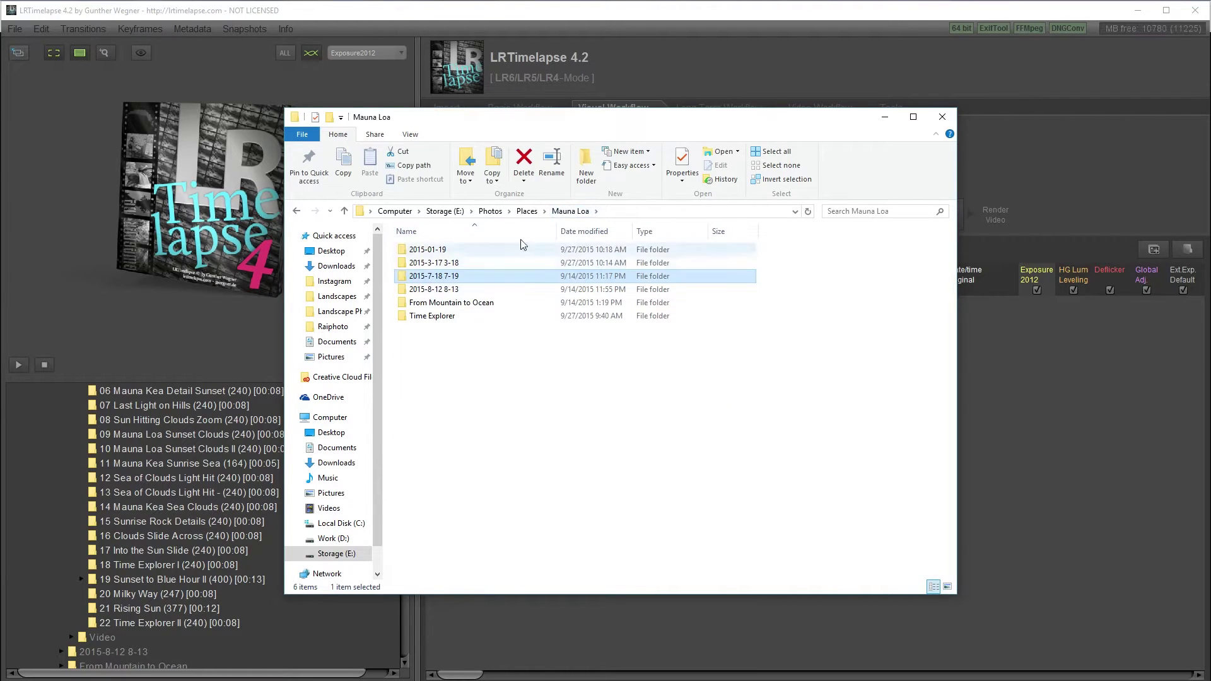
left_click(529, 212)
double_click(453, 303)
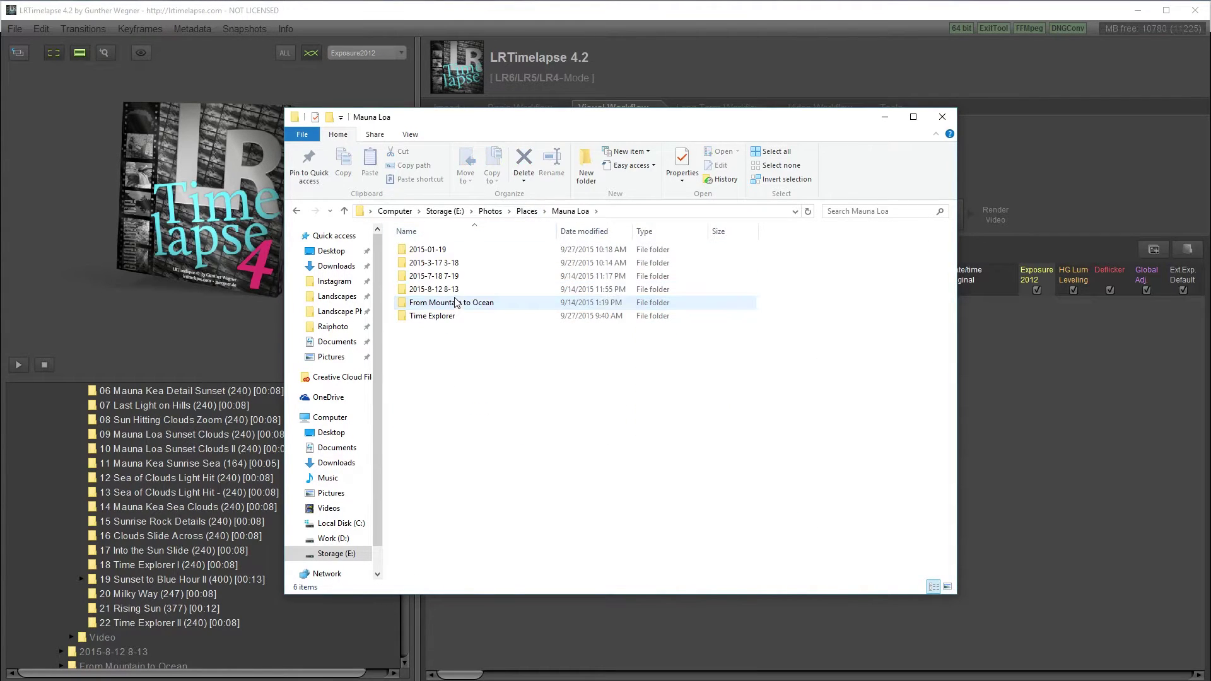
double_click(459, 277)
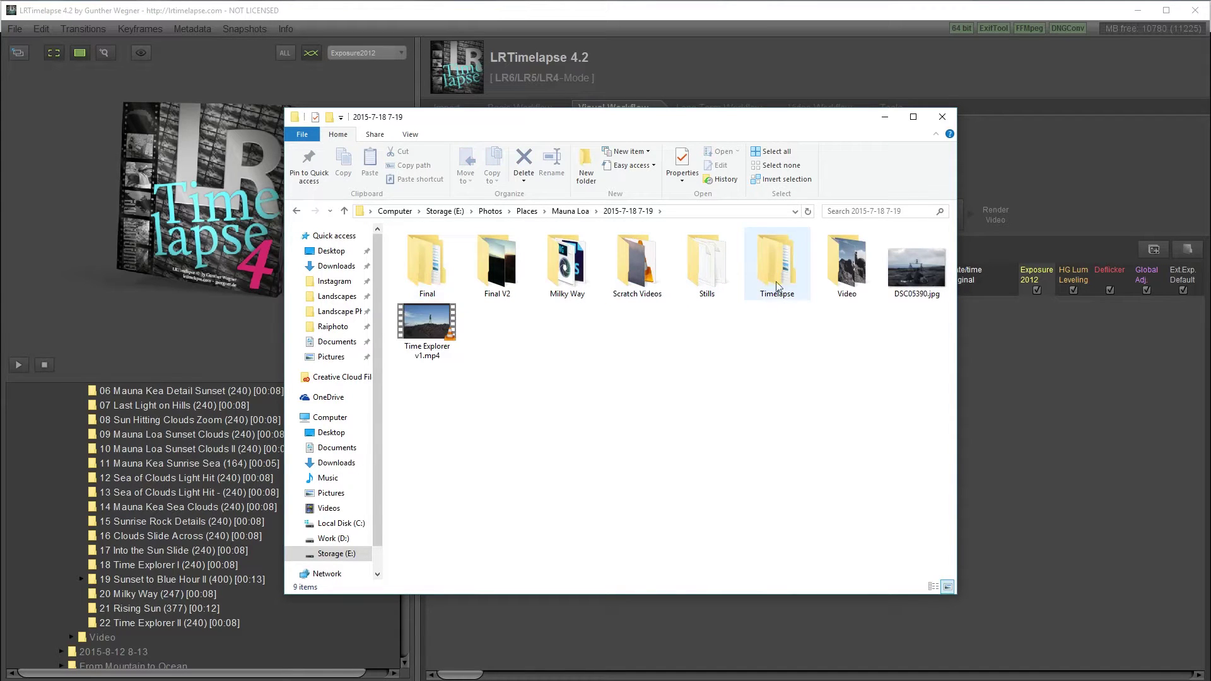
double_click(778, 255)
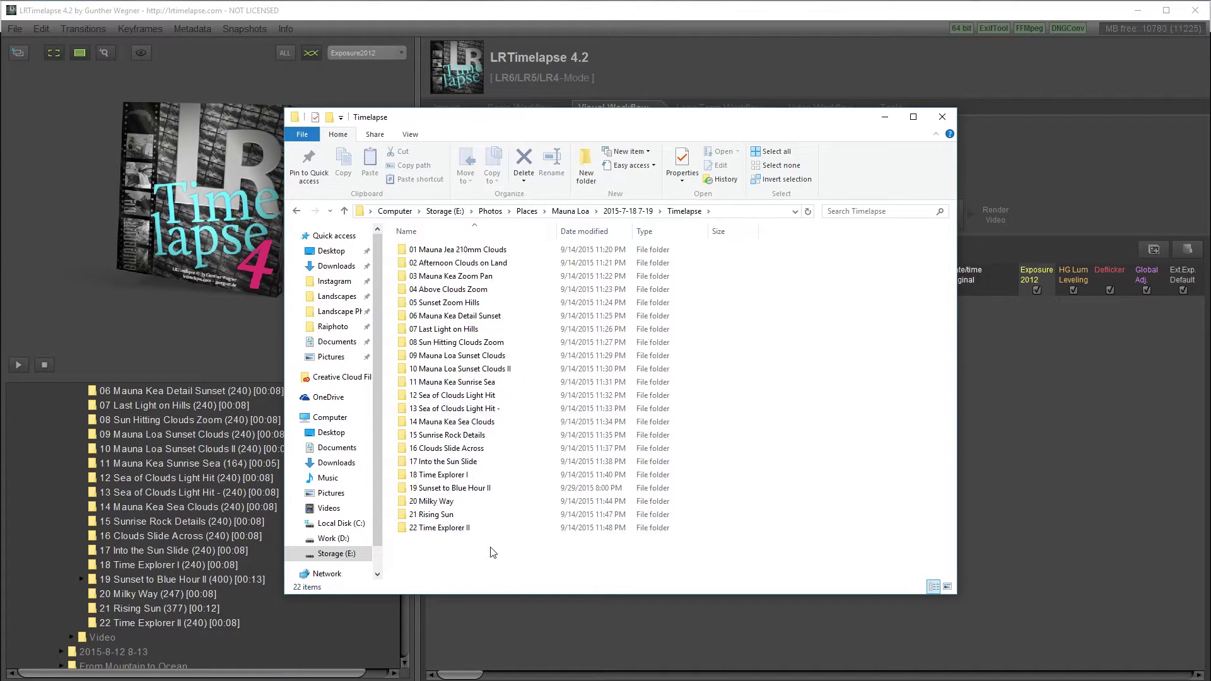
double_click(487, 489)
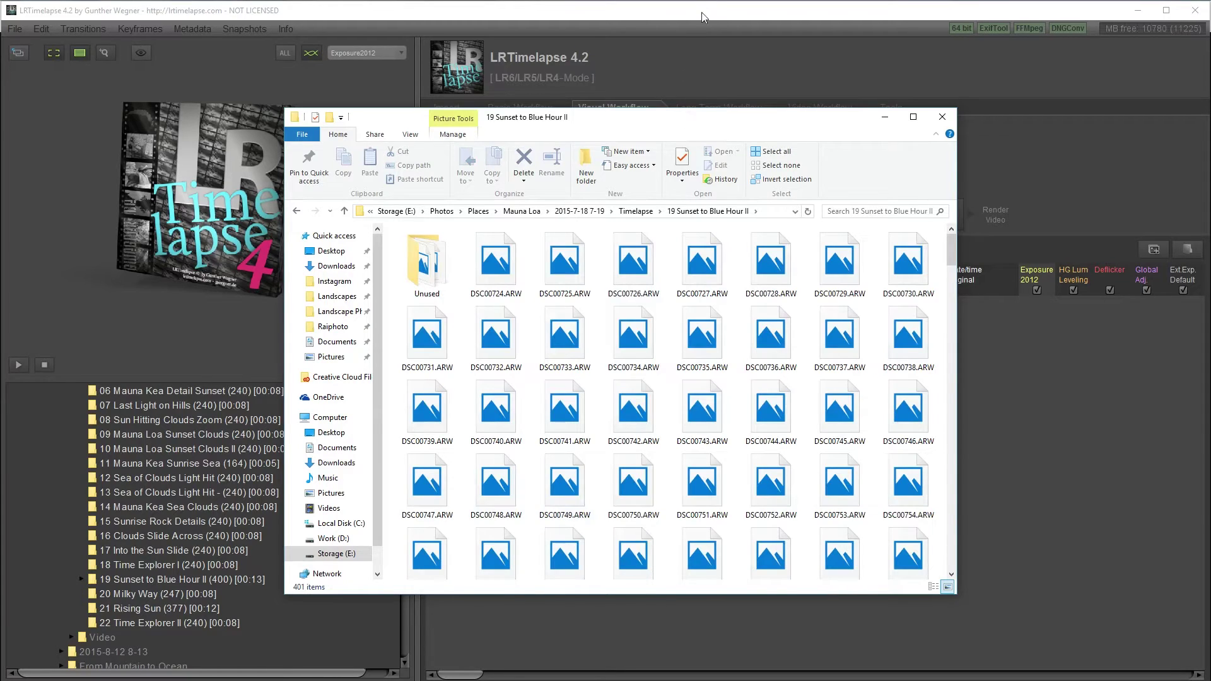
Switch to LRTimelapse and load the 19 Sunset to Blue Hour II (400) sequence from the folder tree
left_click(668, 50)
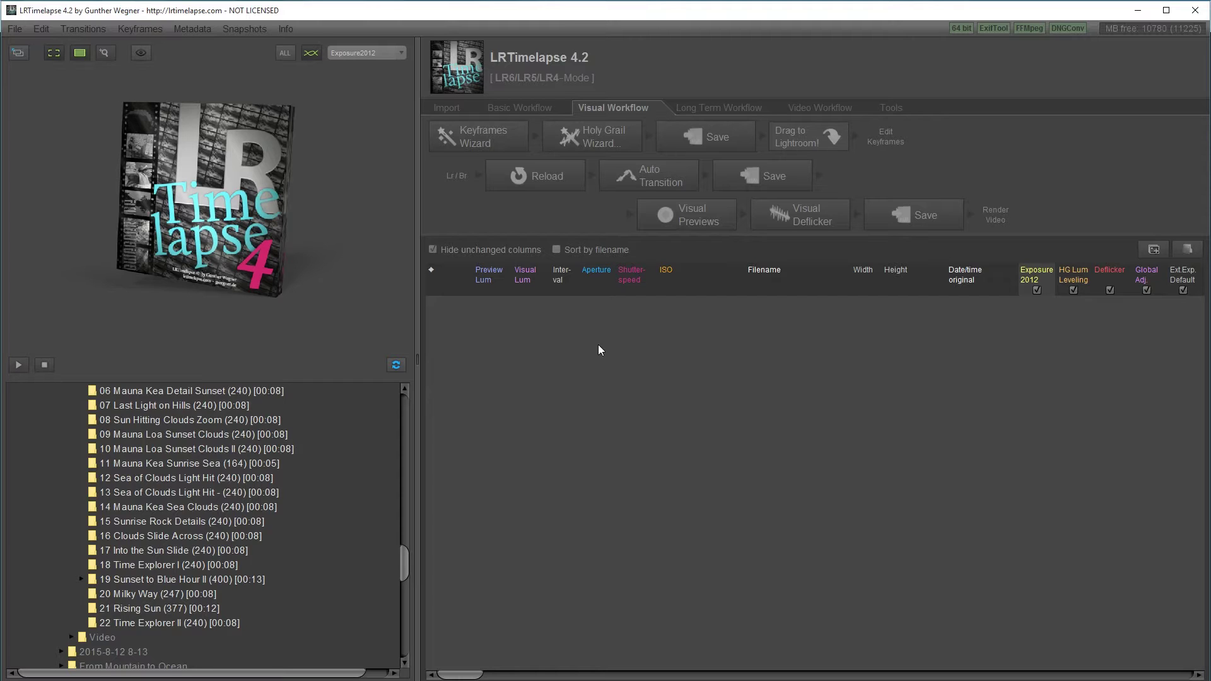
scroll(200, 535, "up", 3)
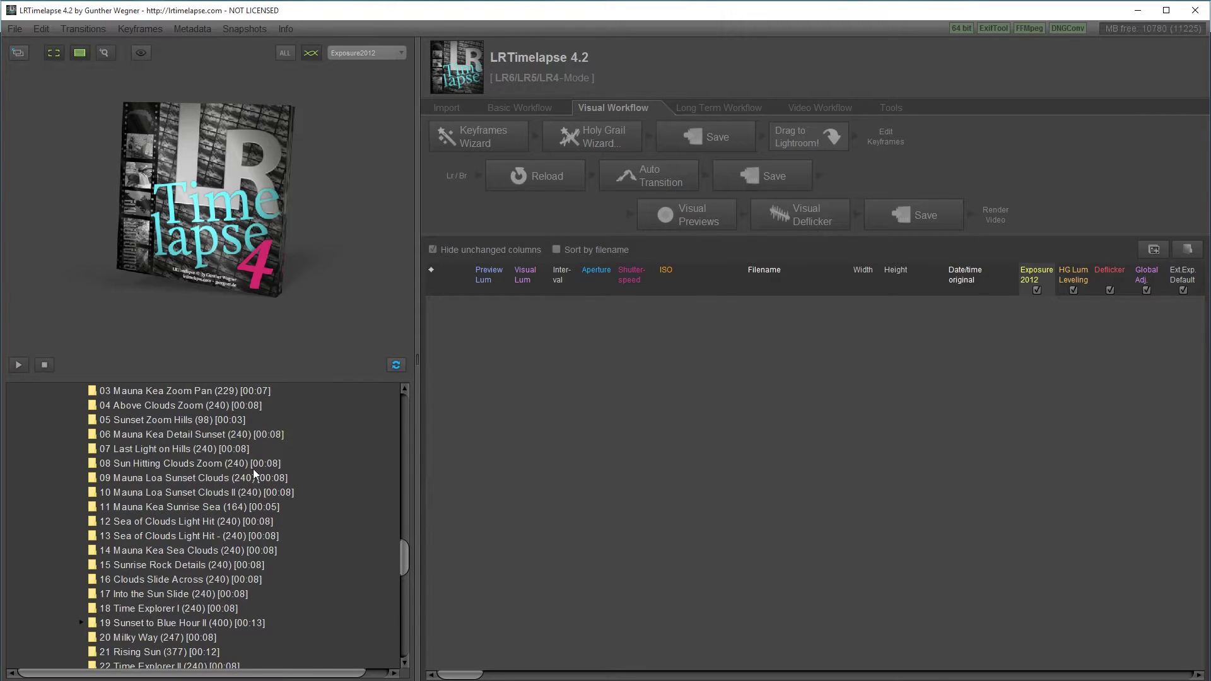
scroll(252, 468, "down", 3)
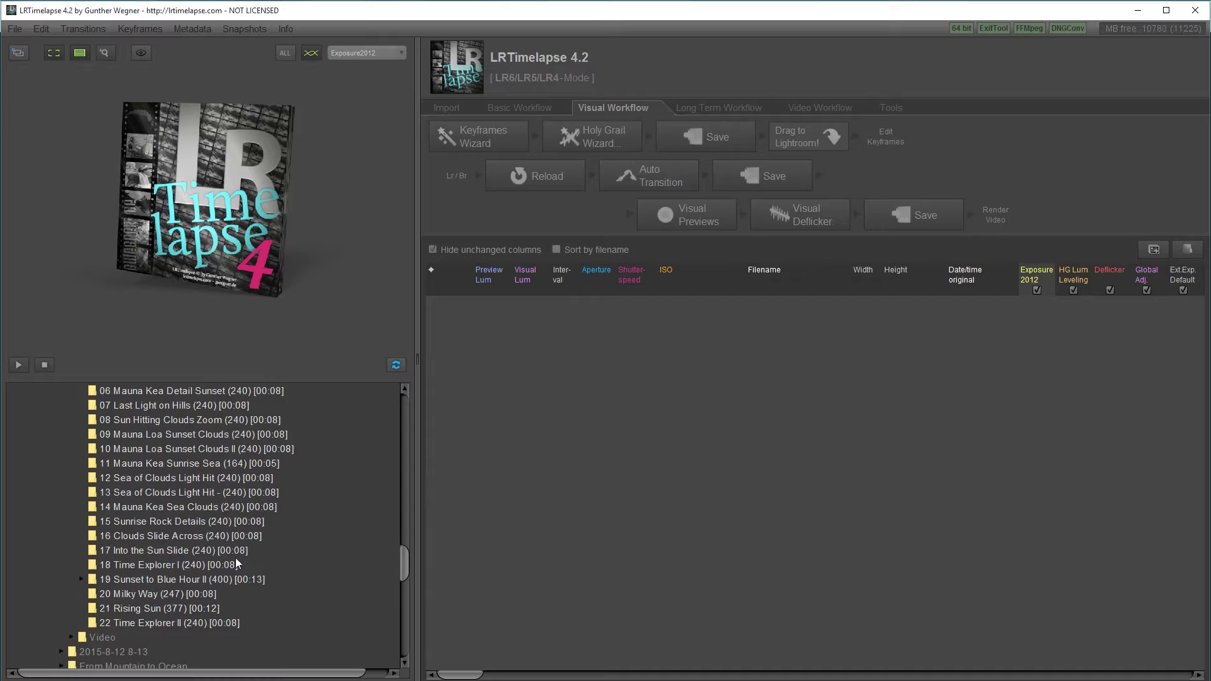
left_click(126, 580)
scroll(132, 574, "down", 4)
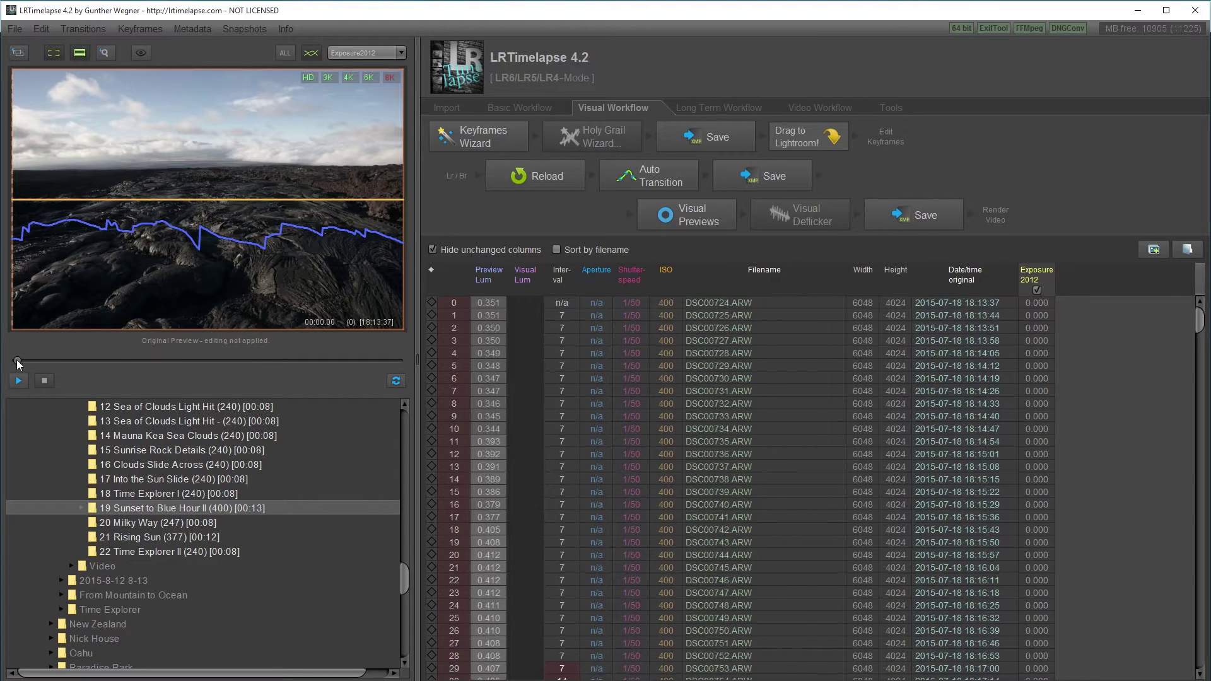
Scrub the preview to frames 8, 18 and 82, play and stop the sequence, then return to frame one
left_click_drag(17, 359, 29, 362)
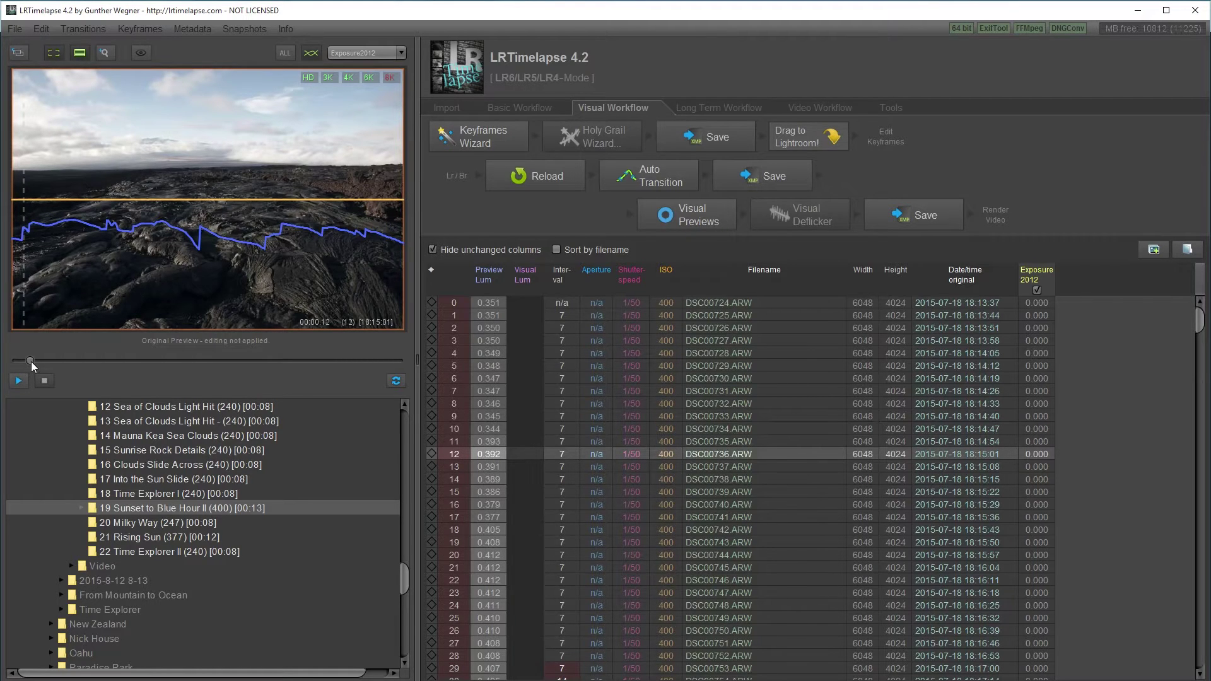
left_click_drag(32, 361, 88, 379)
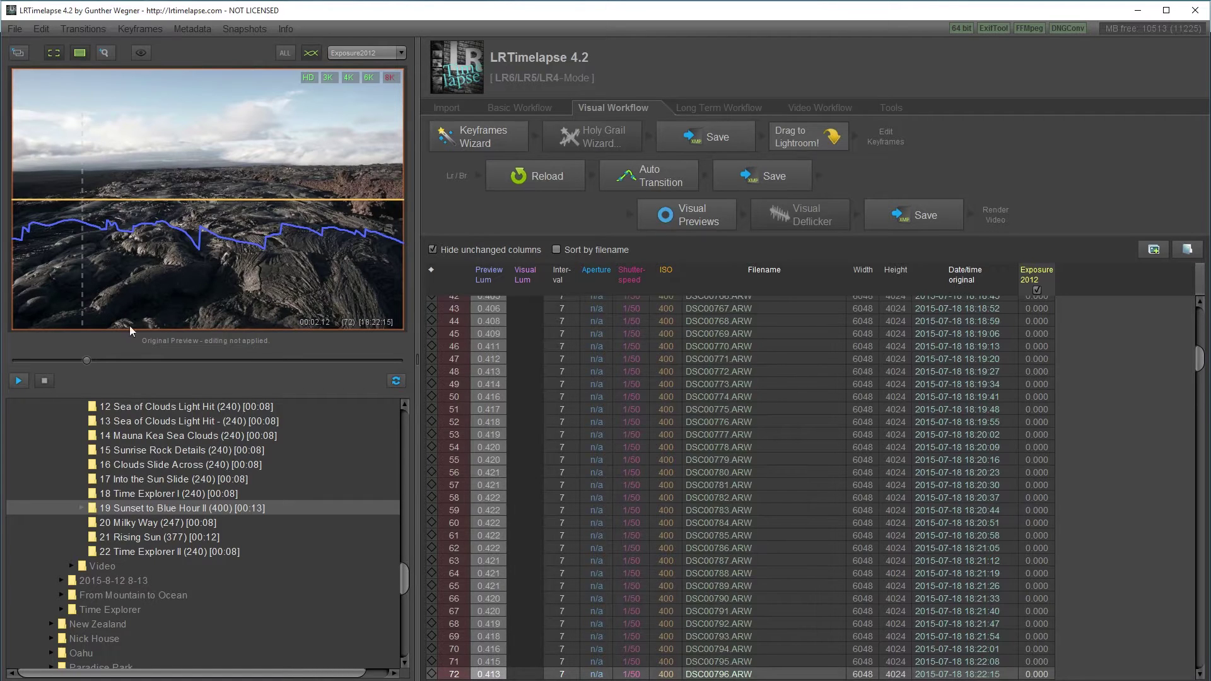
left_click_drag(86, 360, 17, 372)
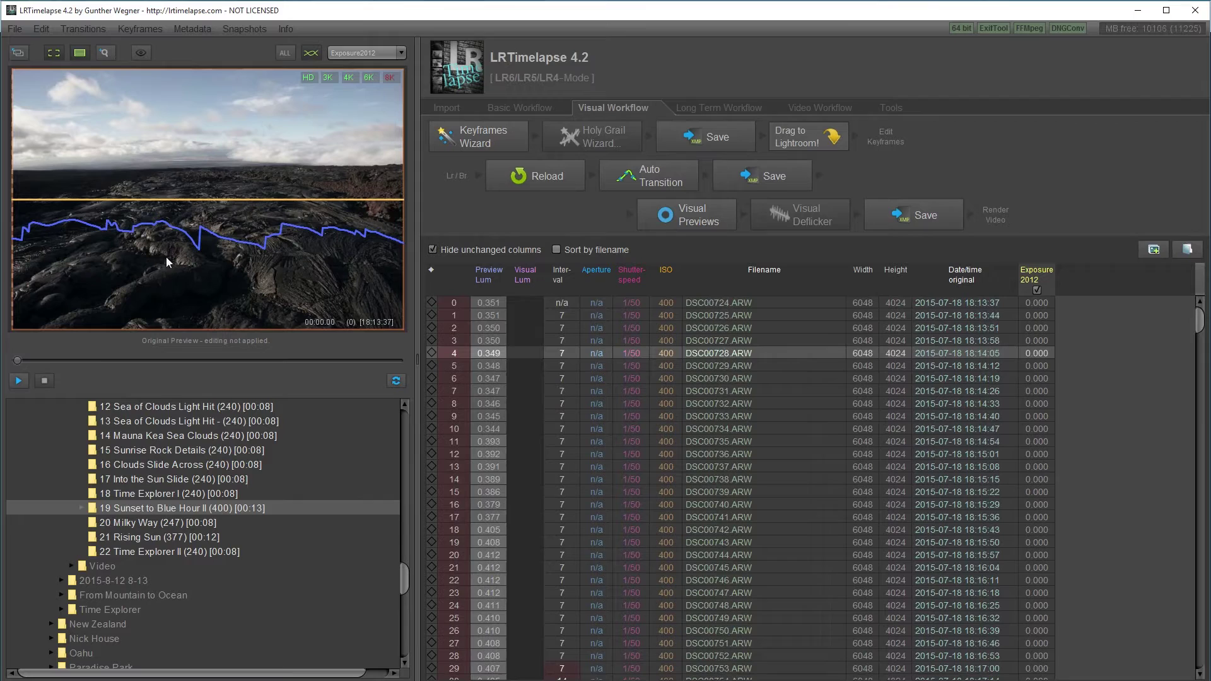
left_click(20, 380)
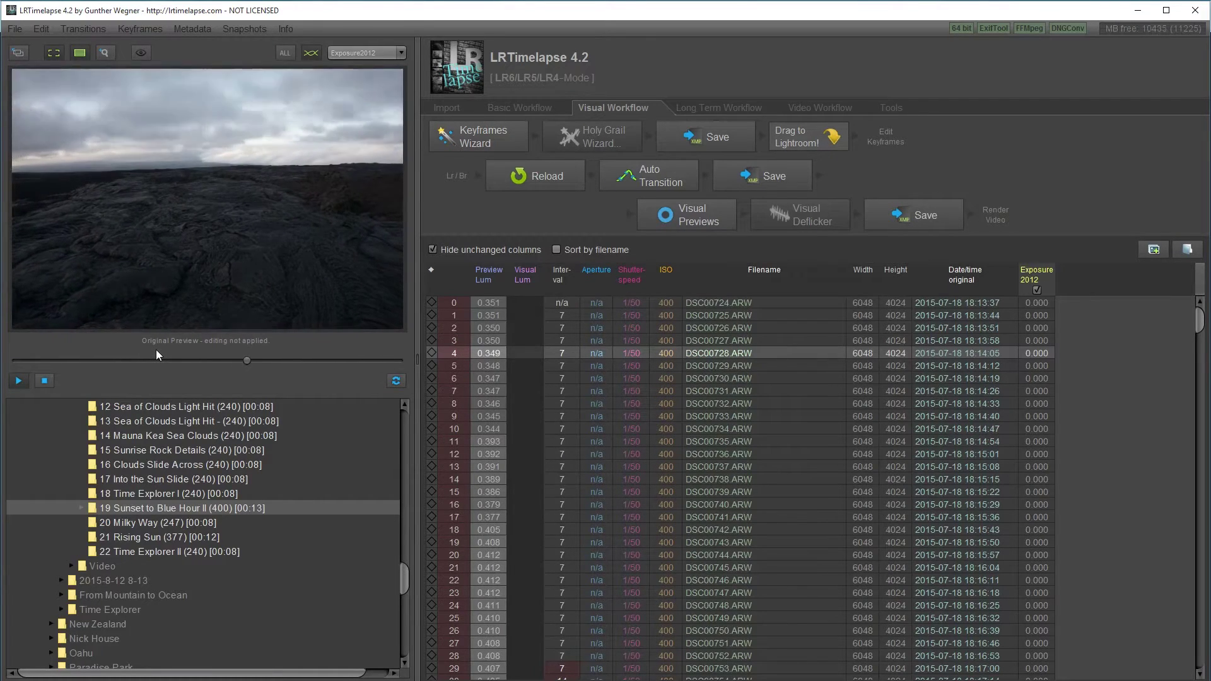
left_click(44, 381)
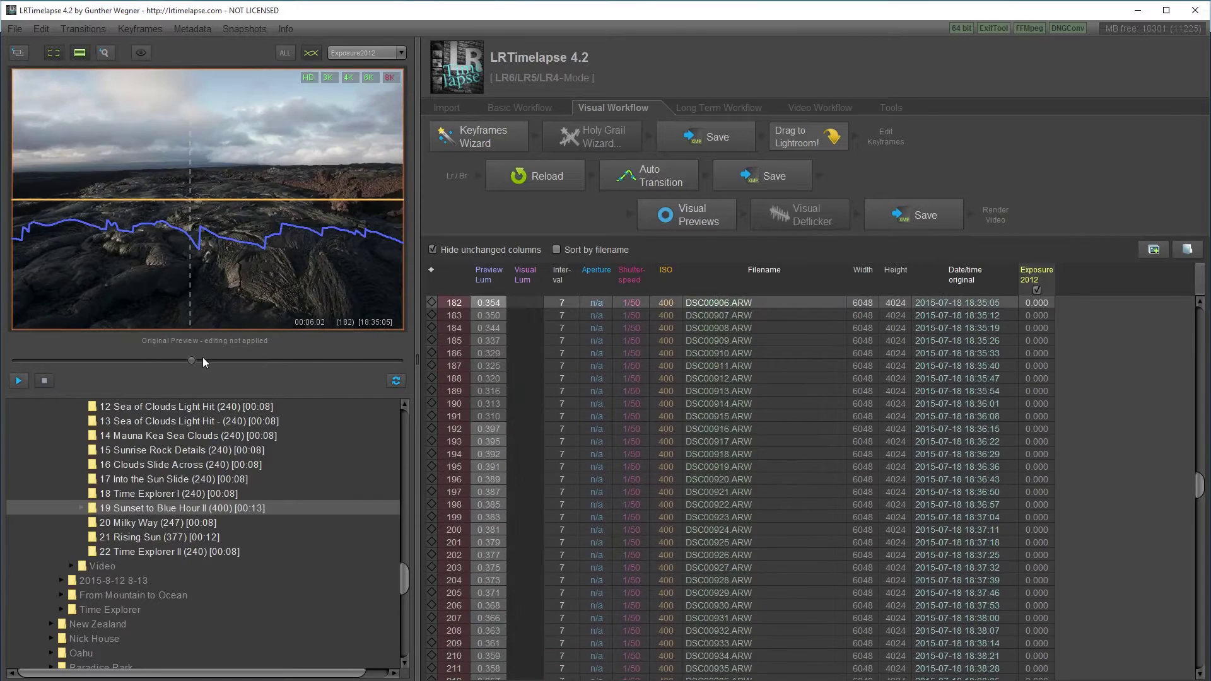
left_click_drag(202, 357, 8, 361)
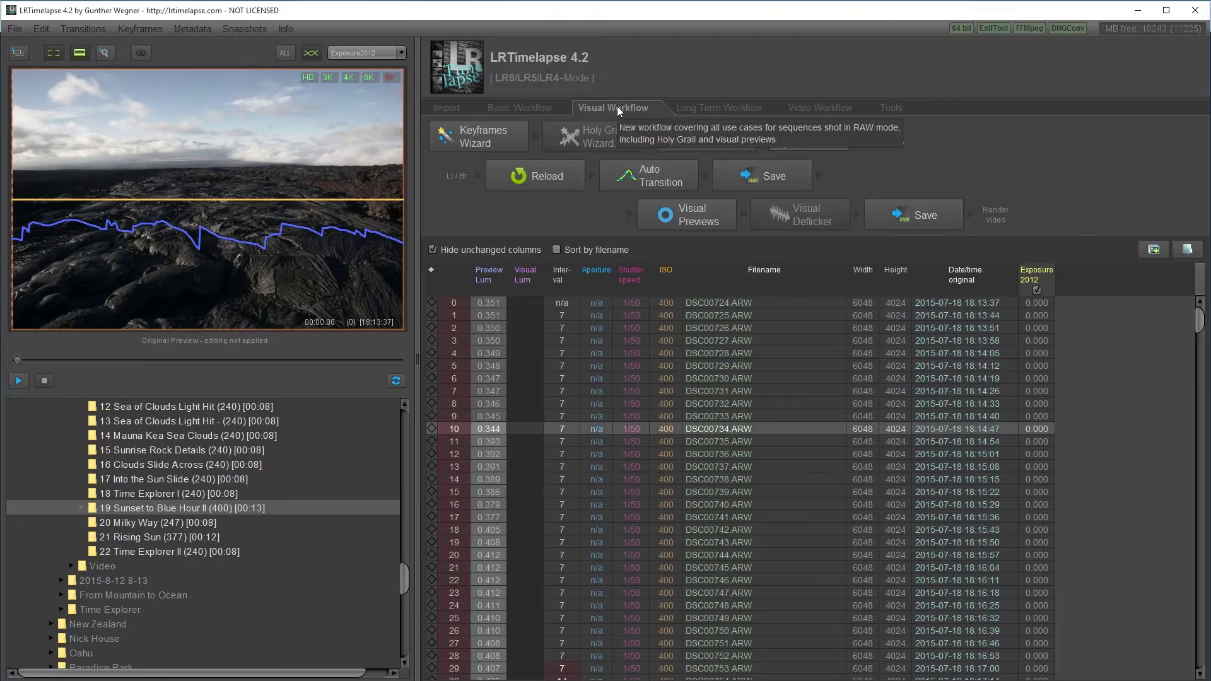
Auto-create 2 keyframes for the sequence and go to the first frame DSC00724
left_click(474, 138)
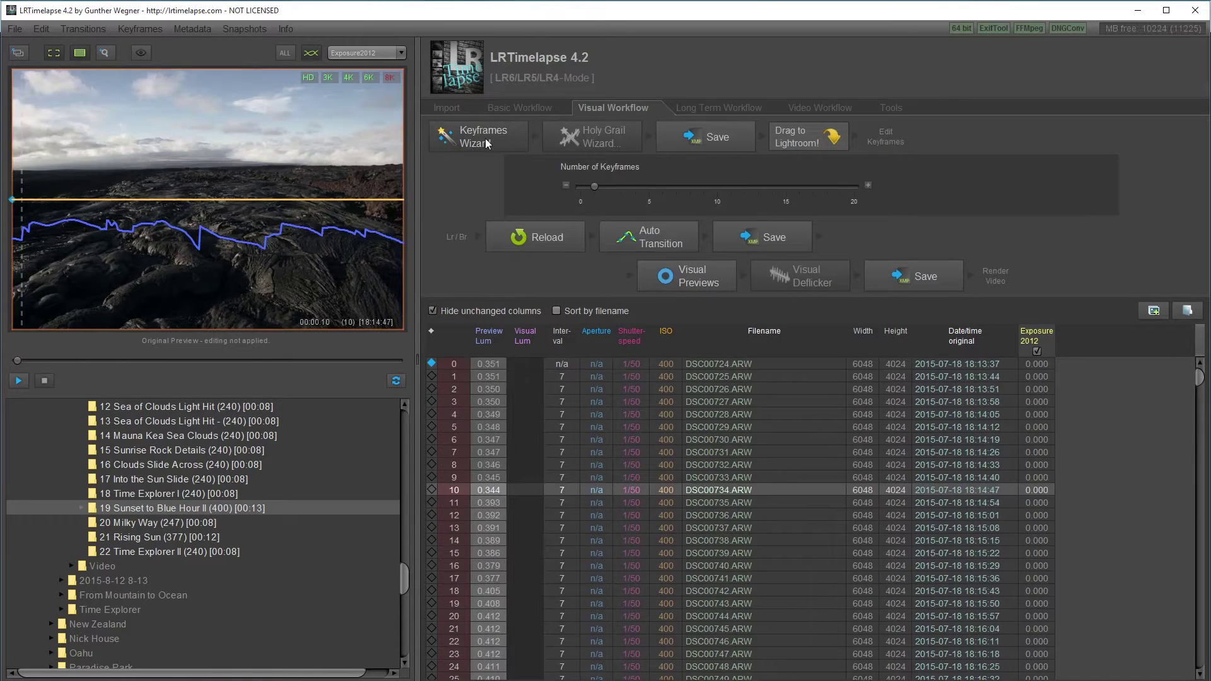
left_click(865, 183)
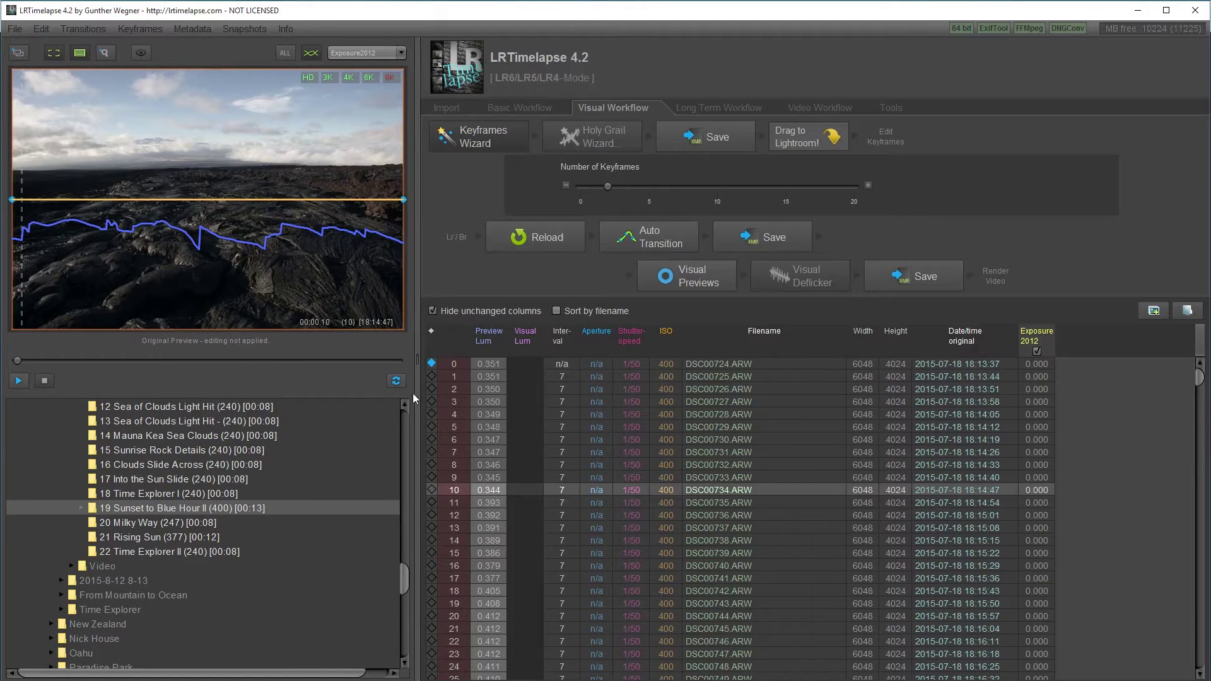
left_click(713, 365)
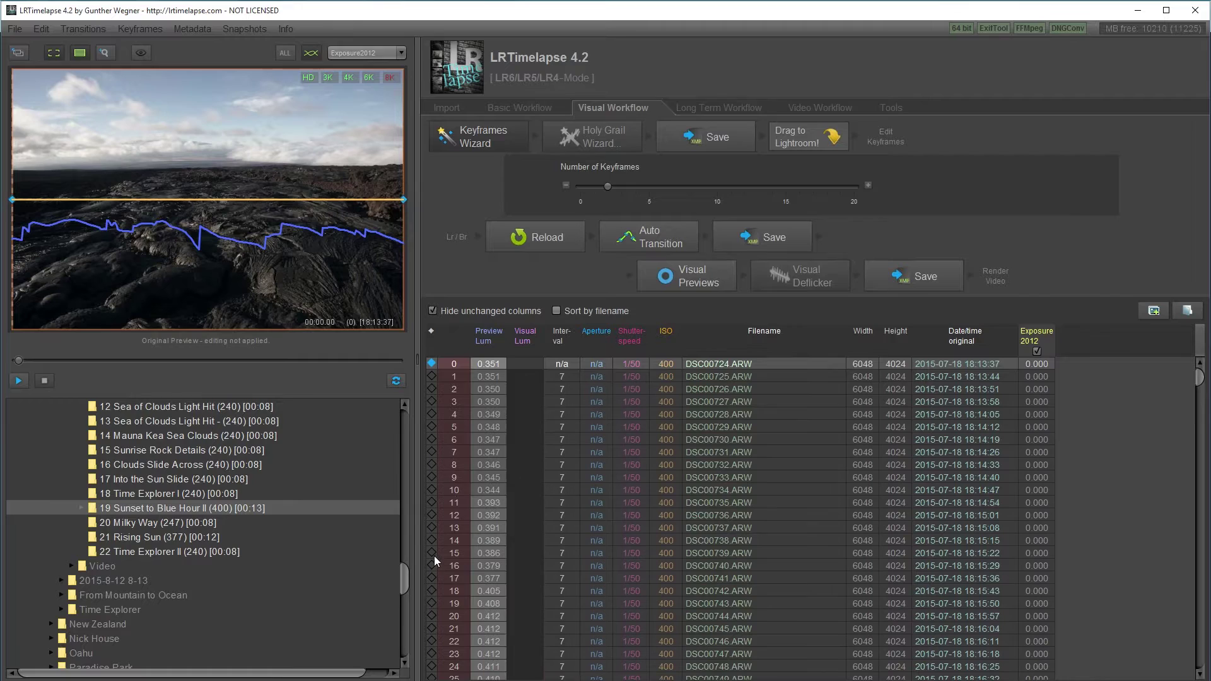
Toggle a keyframe on frame 29, then check the preview at the first frame and frame 392
scroll(432, 558, "down", 4)
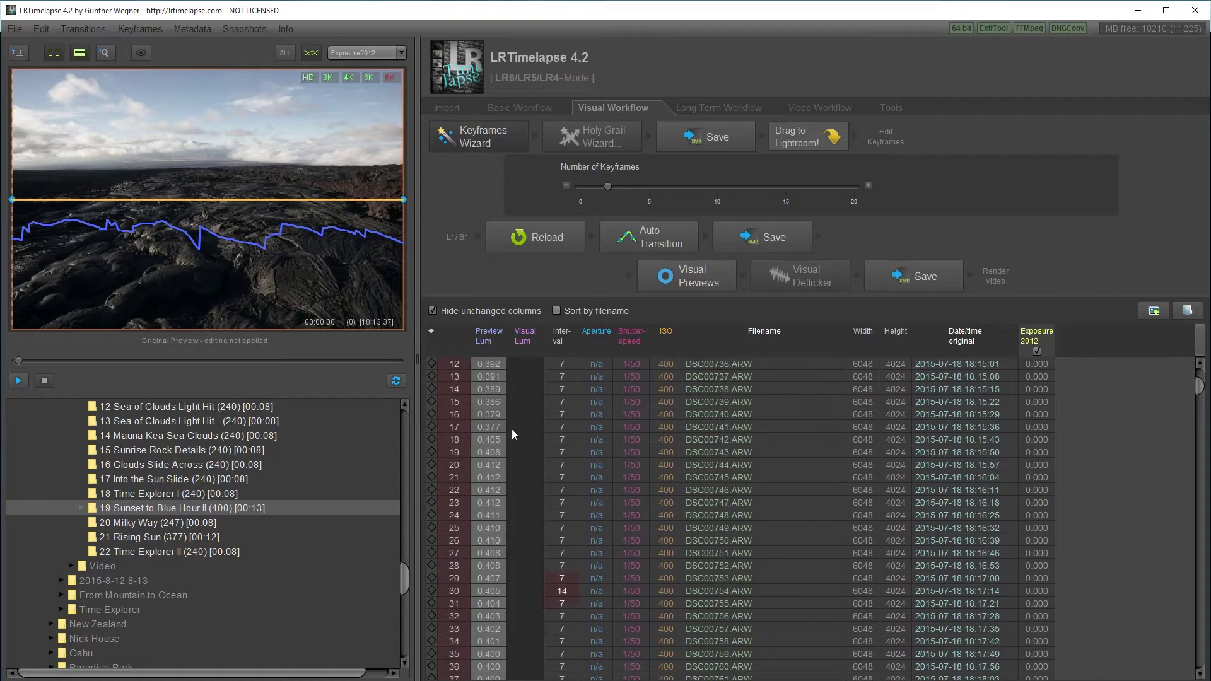
left_click(431, 578)
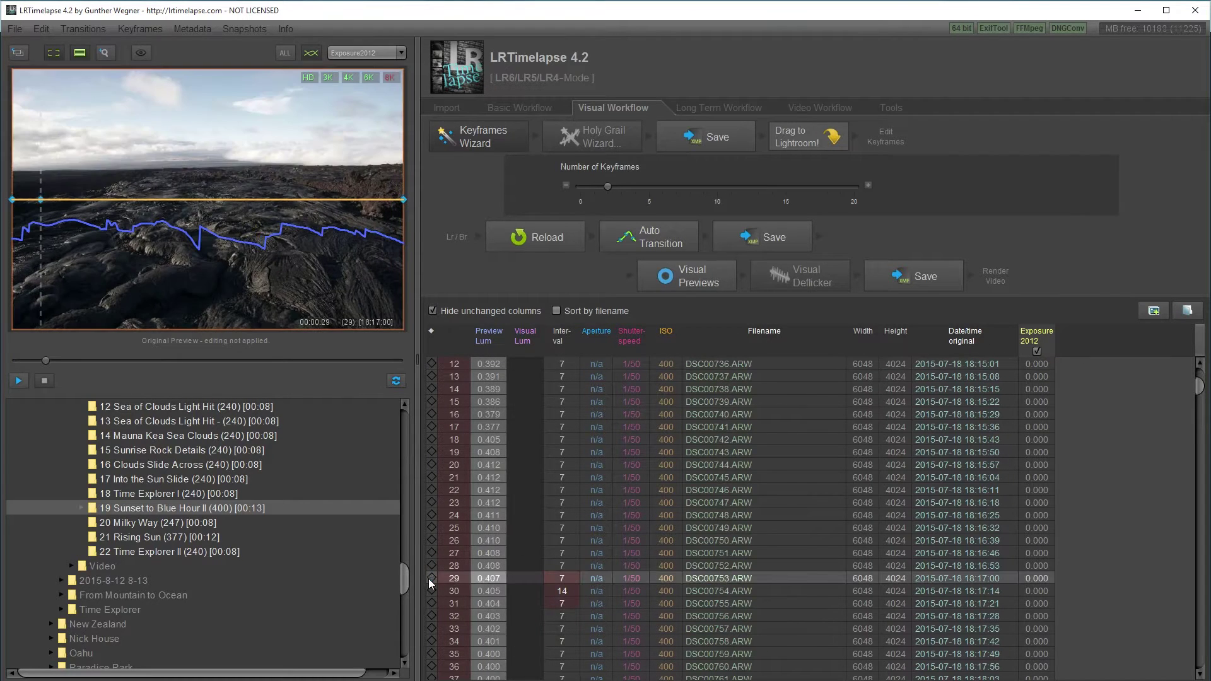
left_click_drag(46, 361, 11, 362)
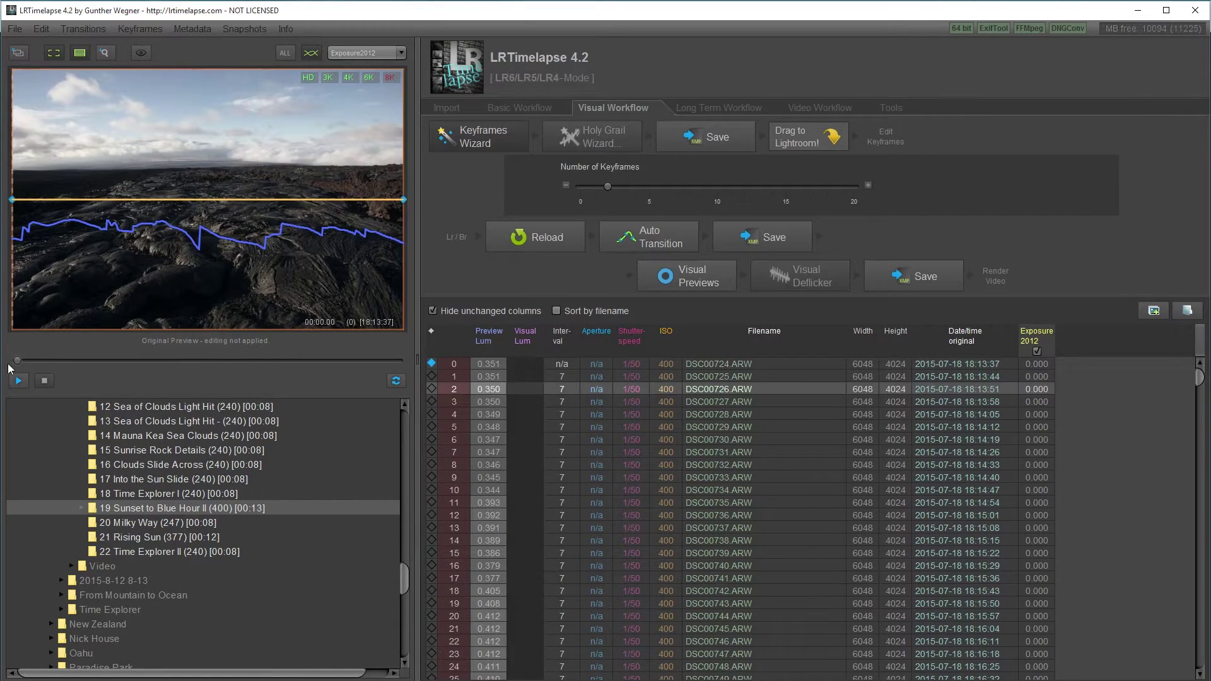
left_click_drag(17, 360, 393, 351)
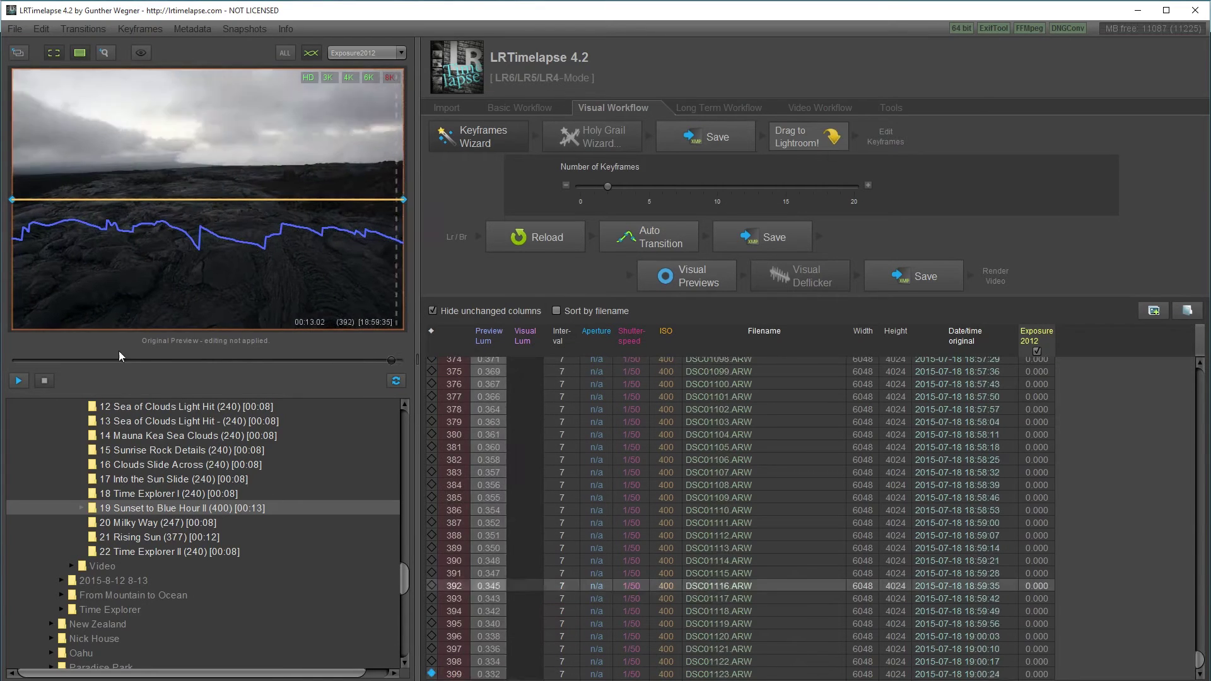
key("Home")
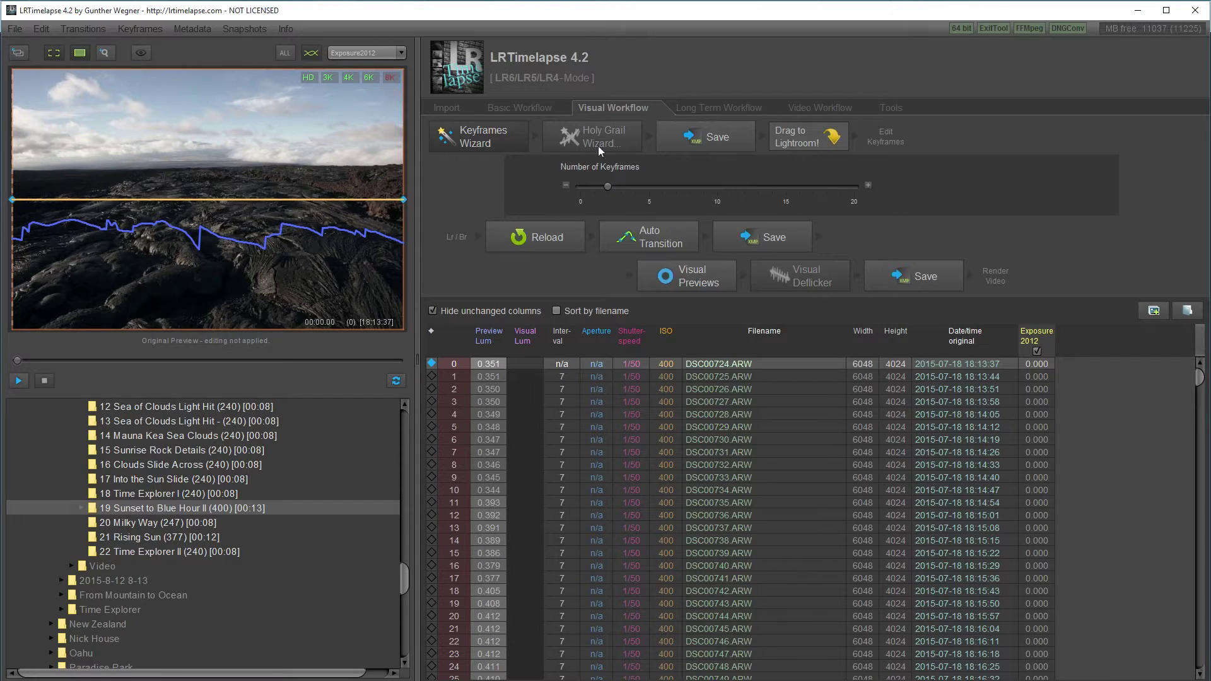
Save the keyframes to metadata in LRTimelapse and select all 400 photos in Lightroom
left_click(692, 139)
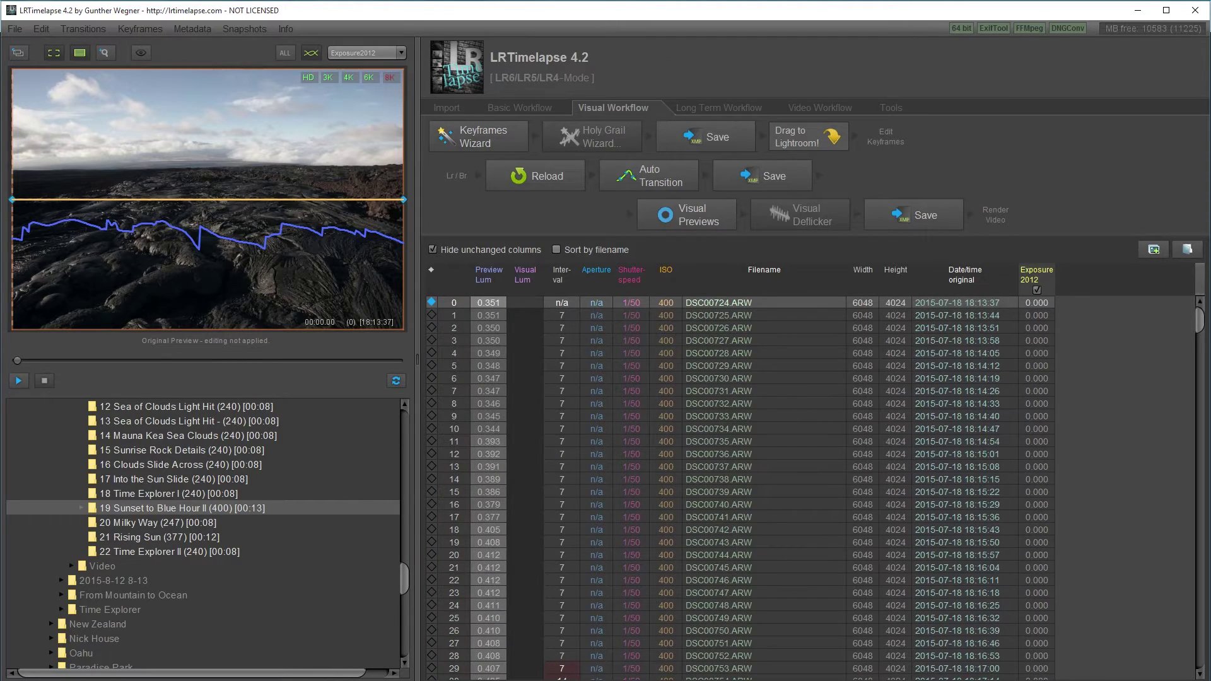
key("alt+Tab")
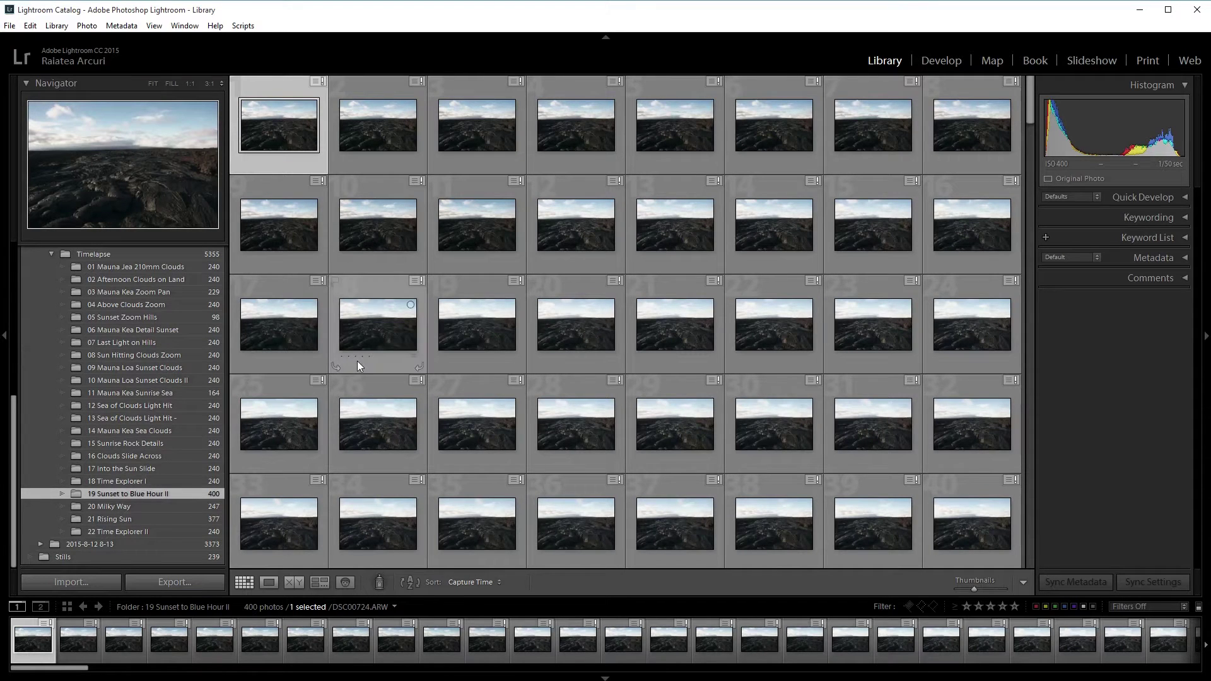
key("ctrl+a")
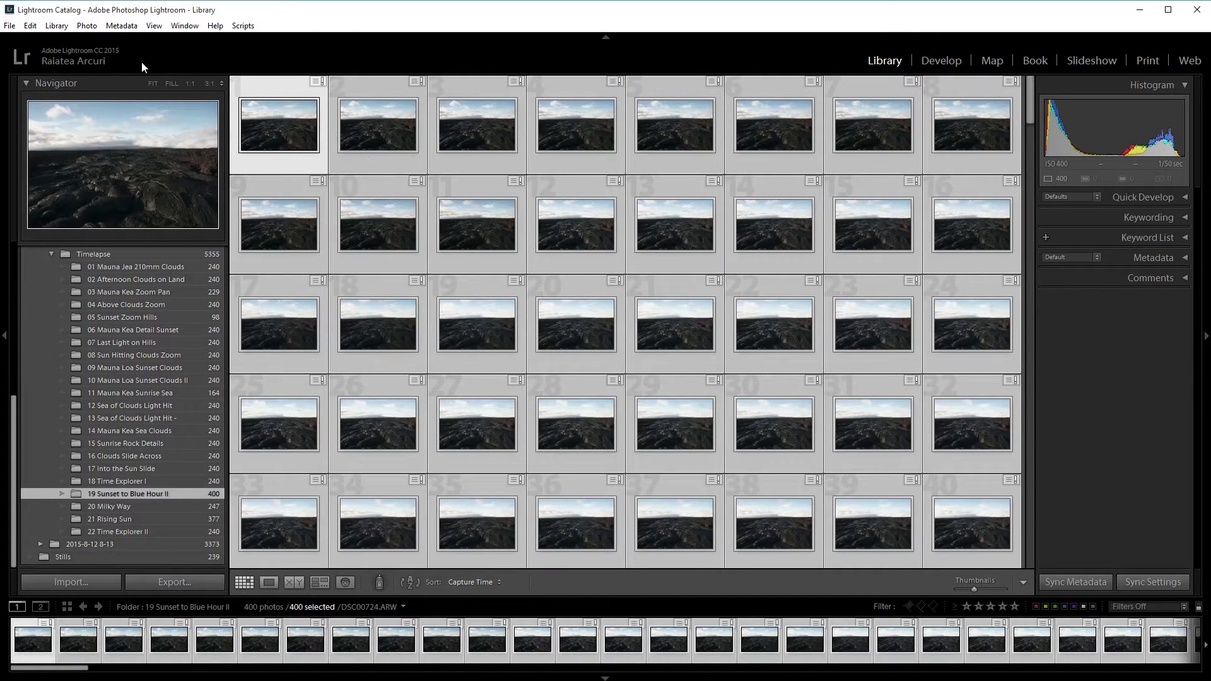
Read the saved metadata from files into the selected photos via Metadata > Read Metadata from Files
left_click(117, 27)
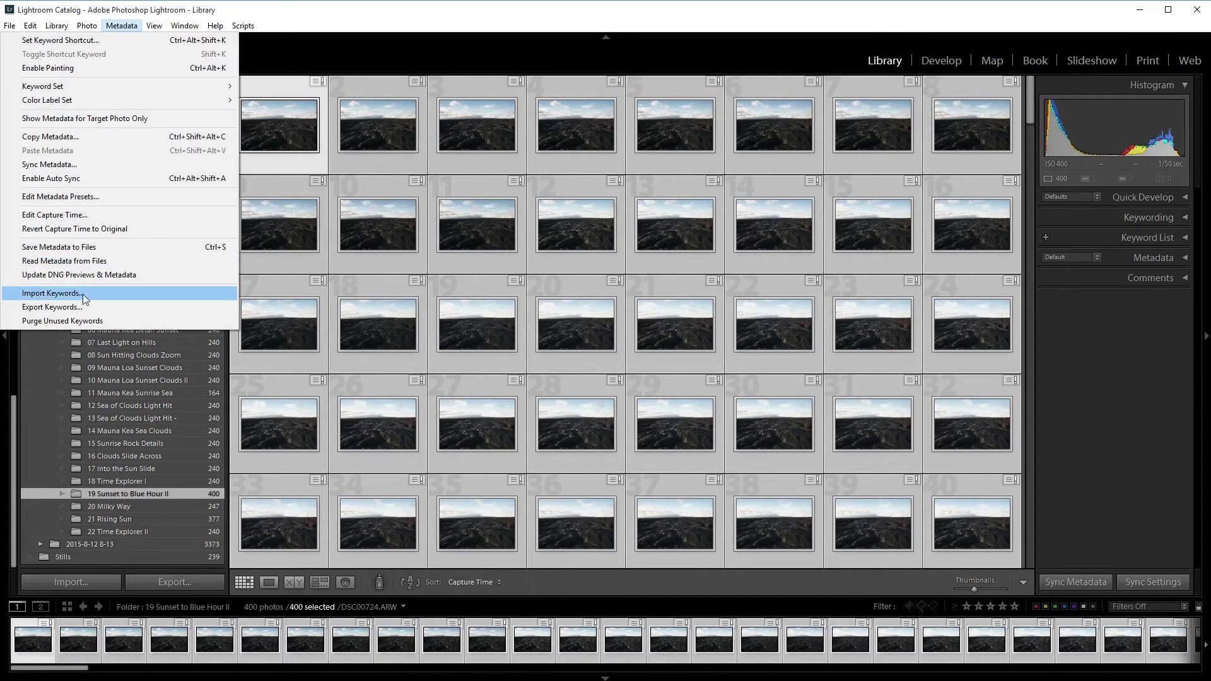
left_click(91, 267)
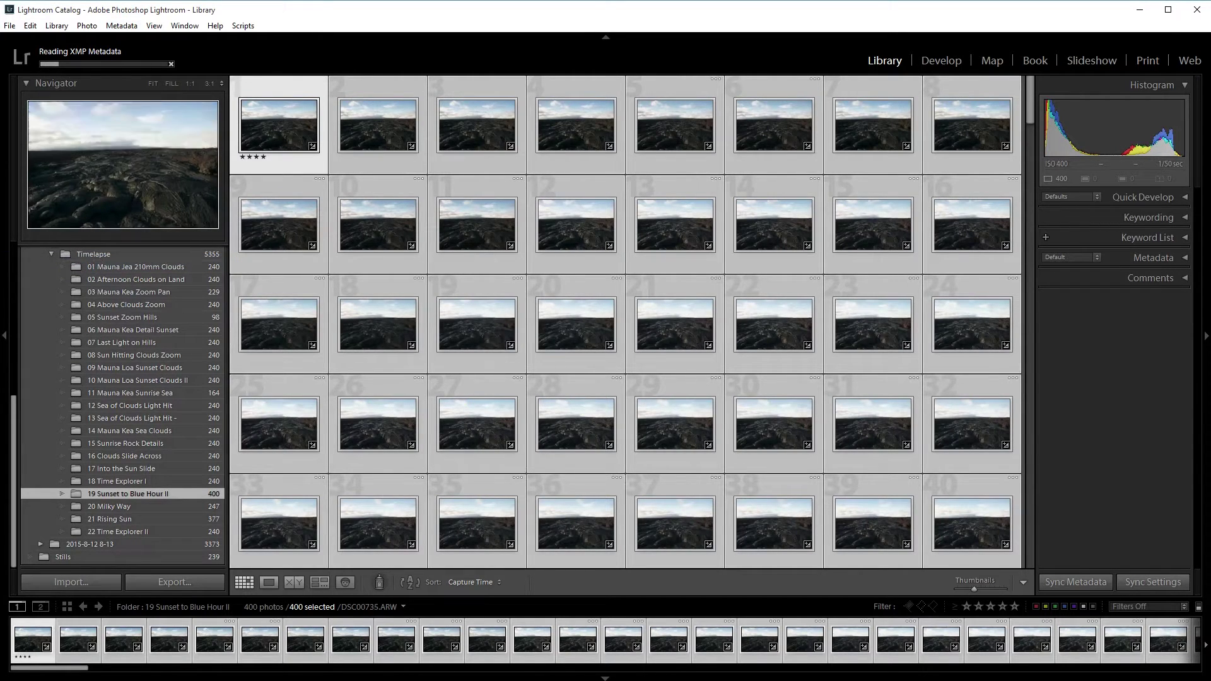
key("alt+Tab")
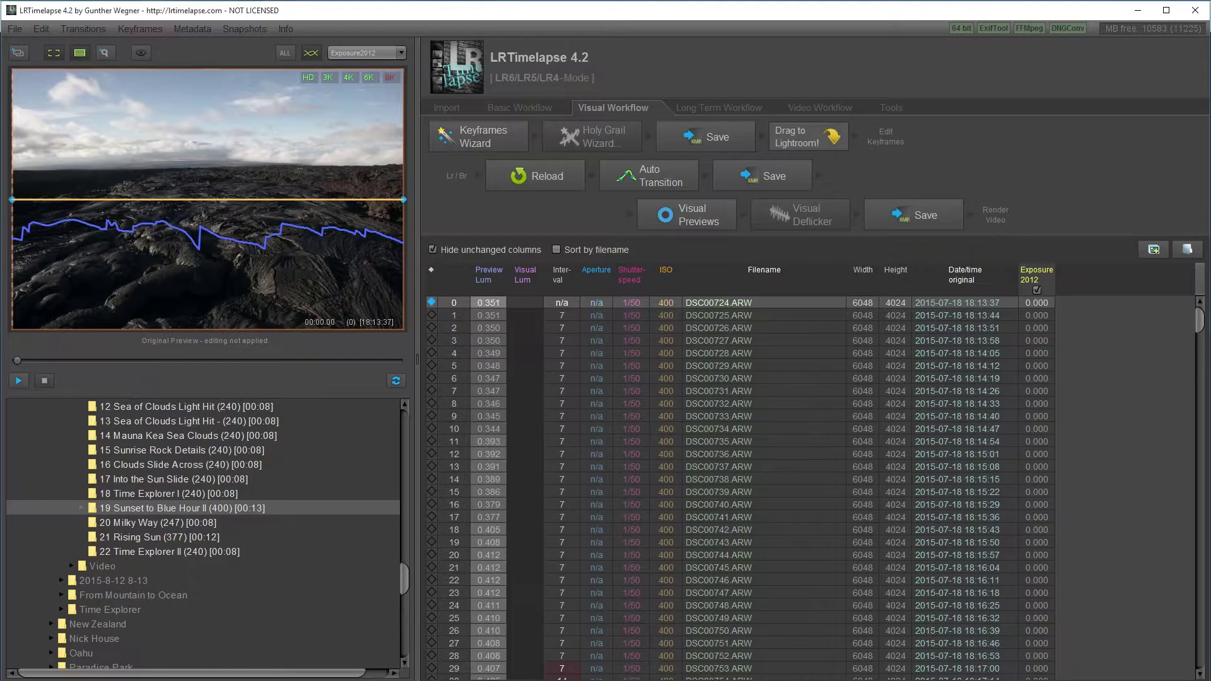
key("alt+Tab")
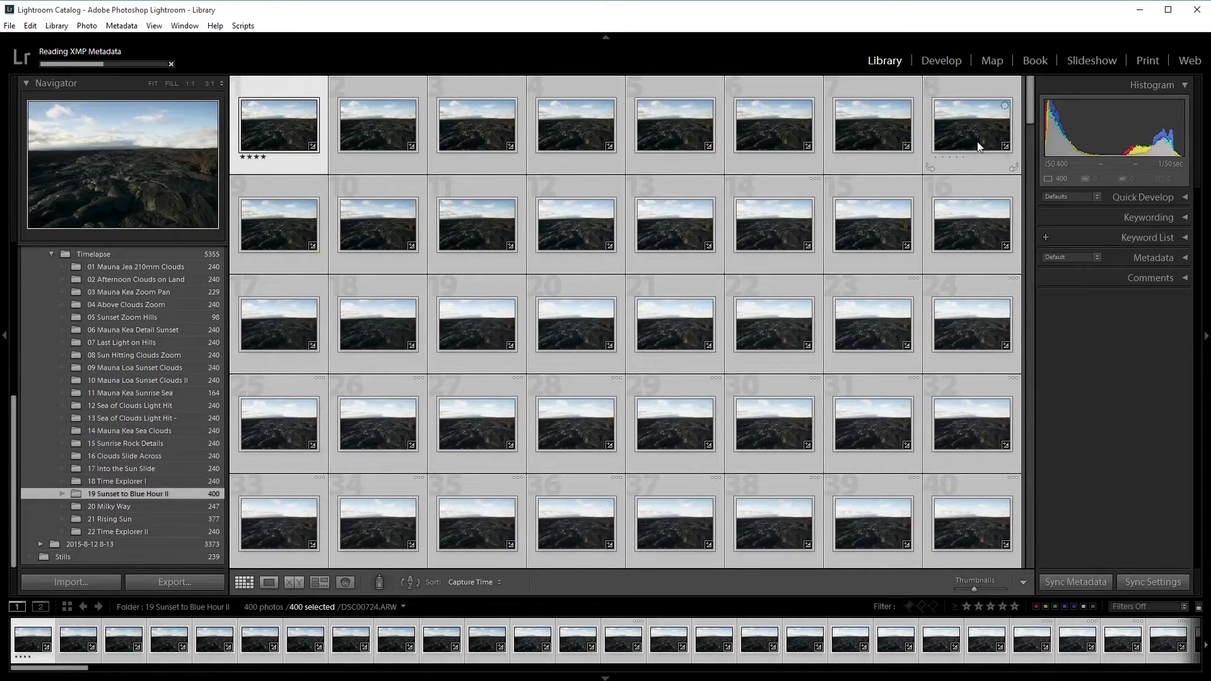
left_click_drag(1027, 119, 1004, 572)
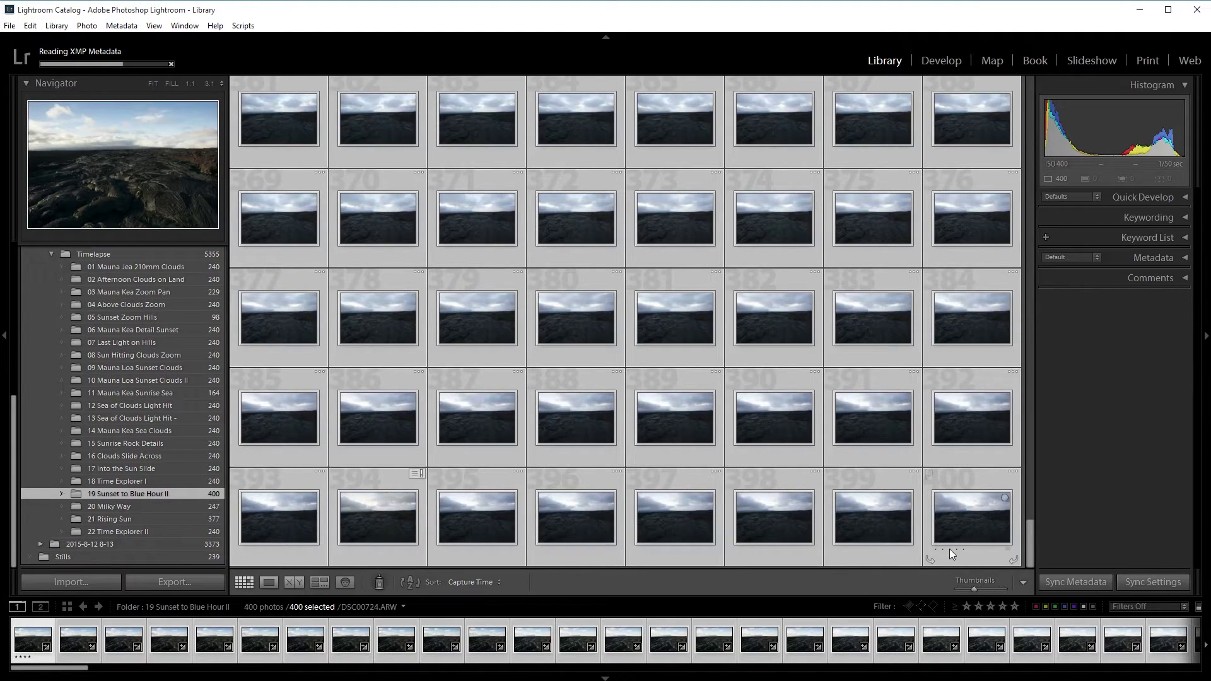
Filter the folder with the 01 LRT4 Keyframes preset to show only the two keyframes
left_click(1124, 605)
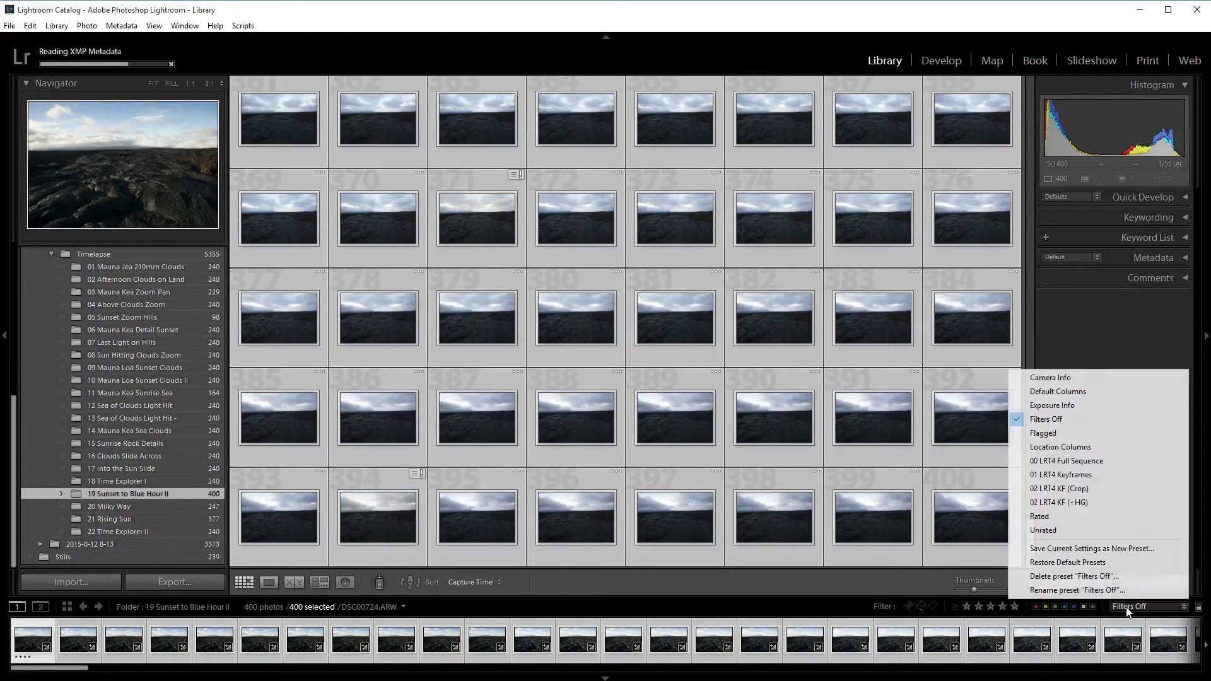
left_click(1072, 477)
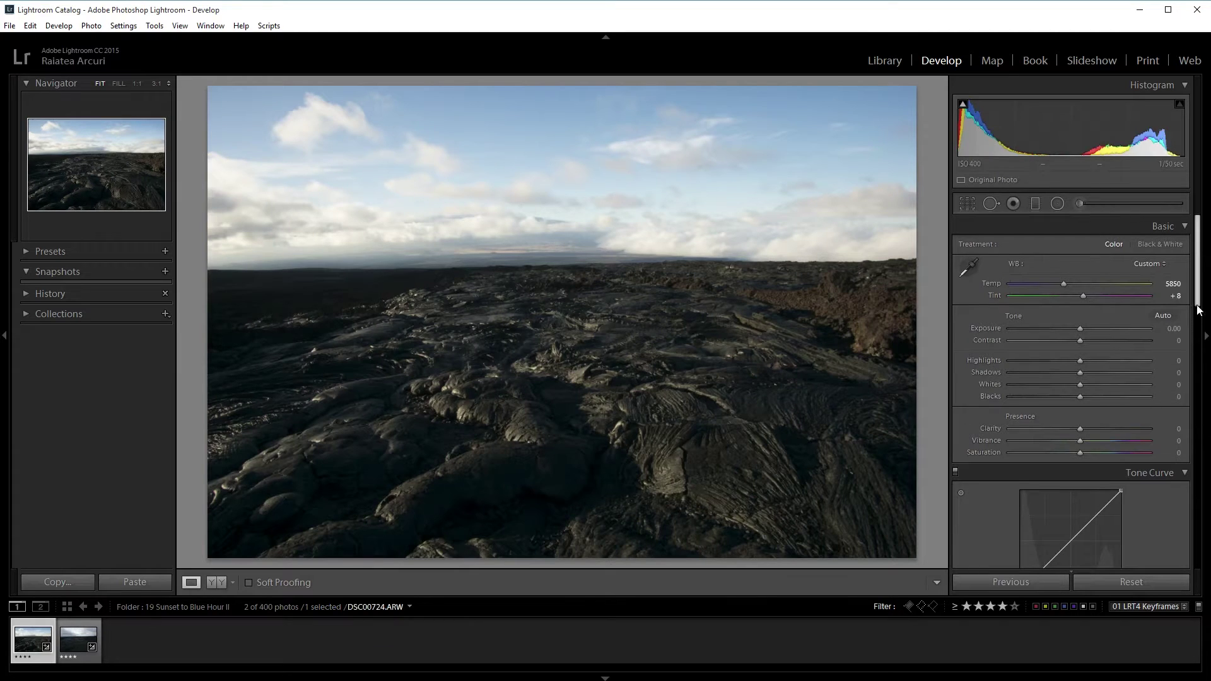
On DSC00724 set Exposure -0.84, Shadows +27, Highlights -18, Temp 6344 and Vibrance +28
mouse_move(1198, 304)
left_mouse_down()
mouse_move(1196, 326)
mouse_move(1197, 304)
left_mouse_up()
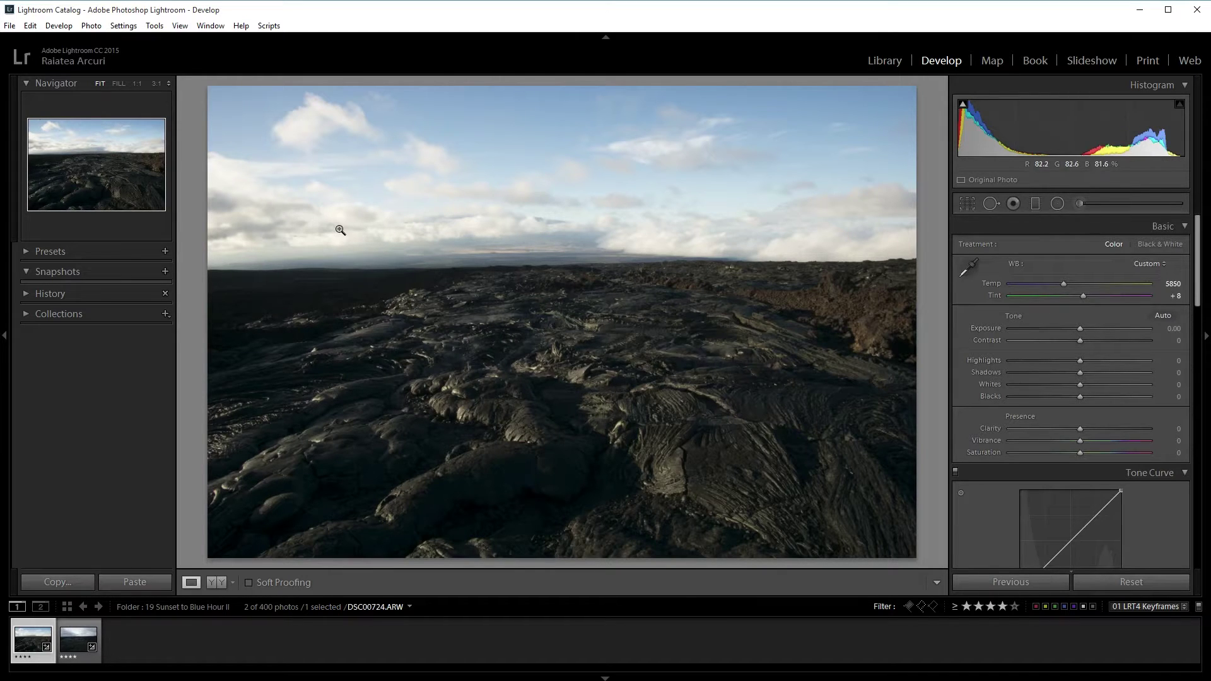
left_click_drag(1078, 327, 1068, 327)
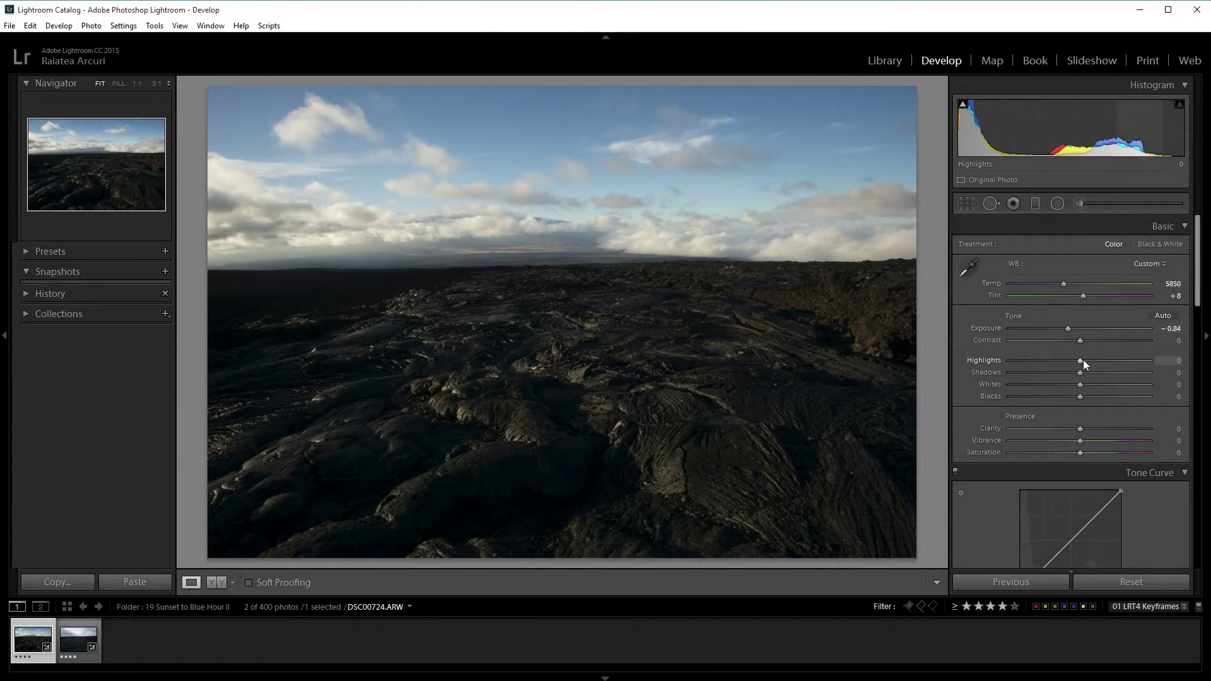
mouse_move(1090, 373)
left_mouse_down()
mouse_move(1124, 396)
mouse_move(1171, 400)
mouse_move(1084, 384)
mouse_move(1098, 388)
left_mouse_up()
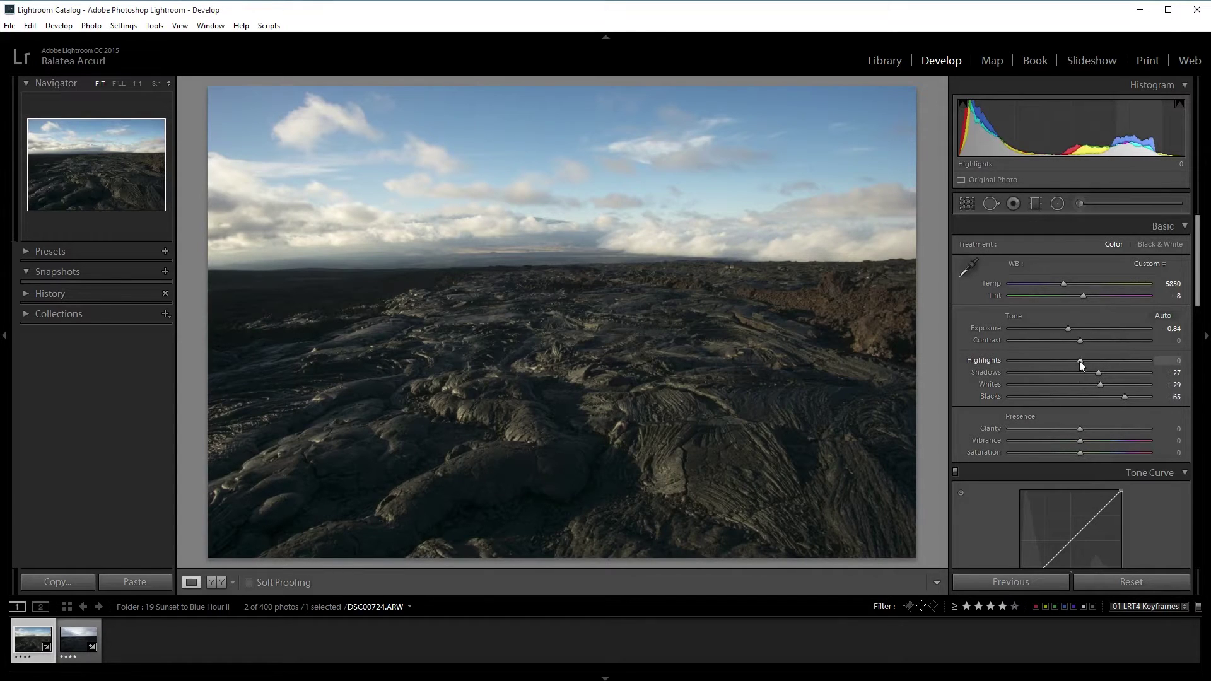
left_click_drag(1079, 363, 1068, 364)
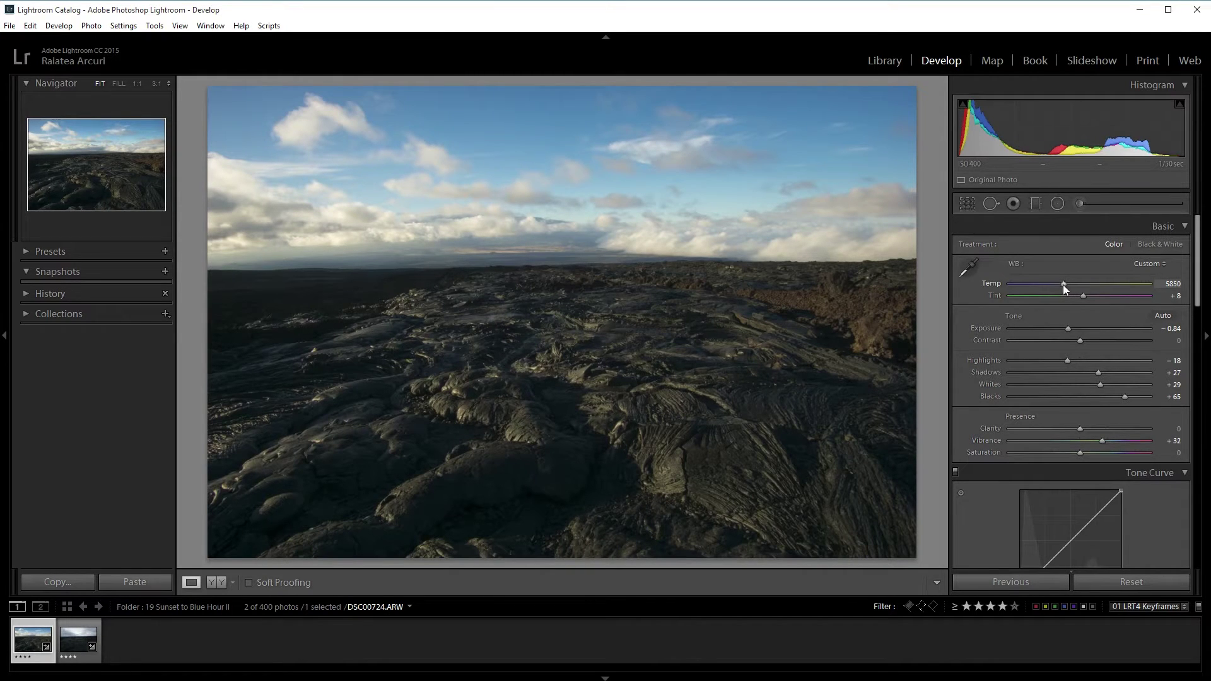
left_click_drag(1063, 285, 1069, 286)
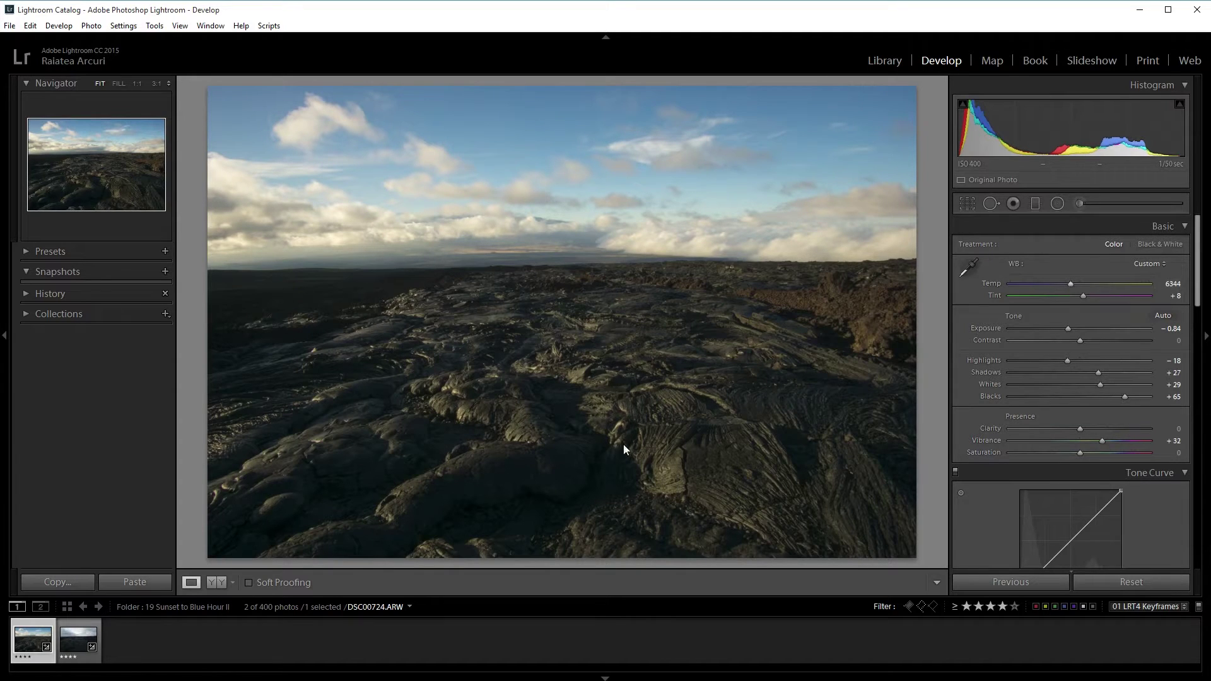
left_click_drag(1100, 444, 1099, 443)
left_click_drag(1198, 282, 1194, 432)
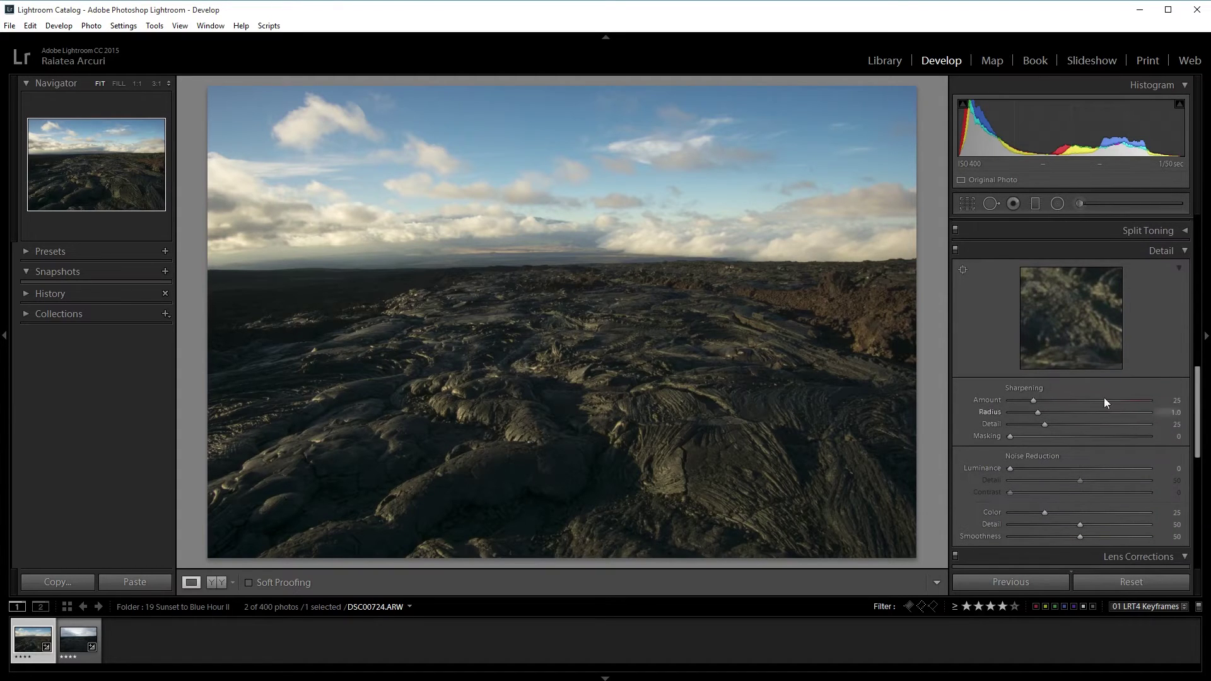
Zoom to 1:1 and set Sharpening Amount 77 with Luminance noise reduction 11
left_click(546, 289)
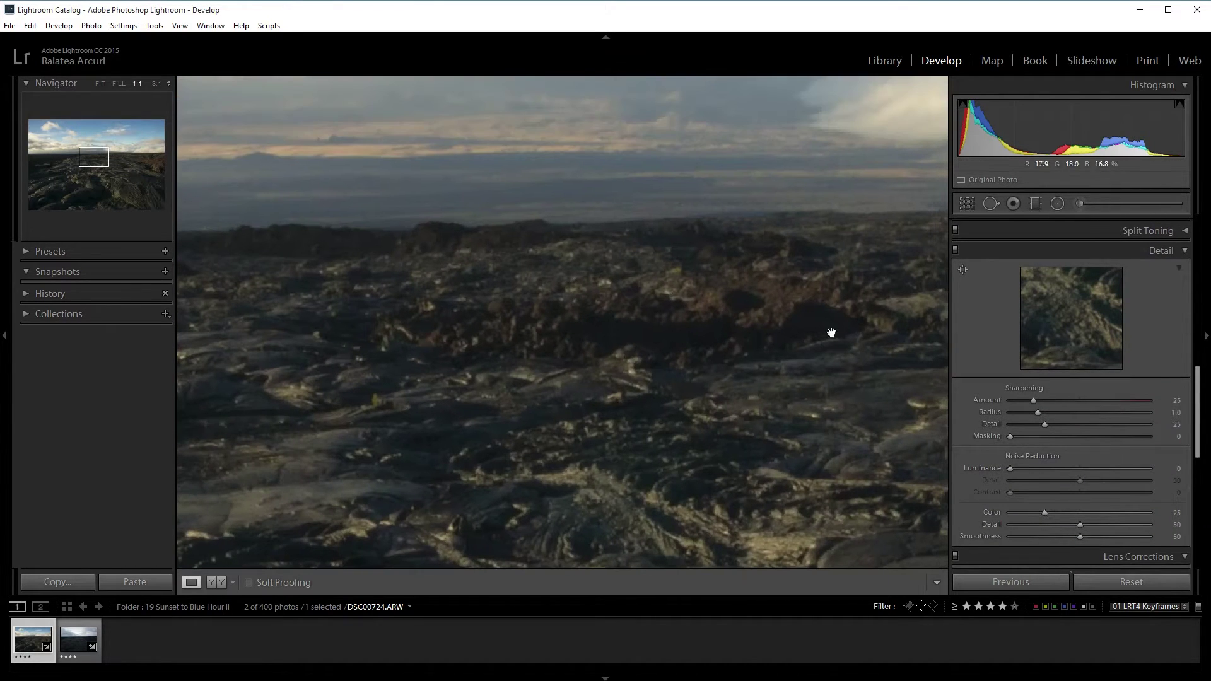
left_click_drag(1033, 401, 1079, 404)
left_click_drag(1010, 474, 1015, 470)
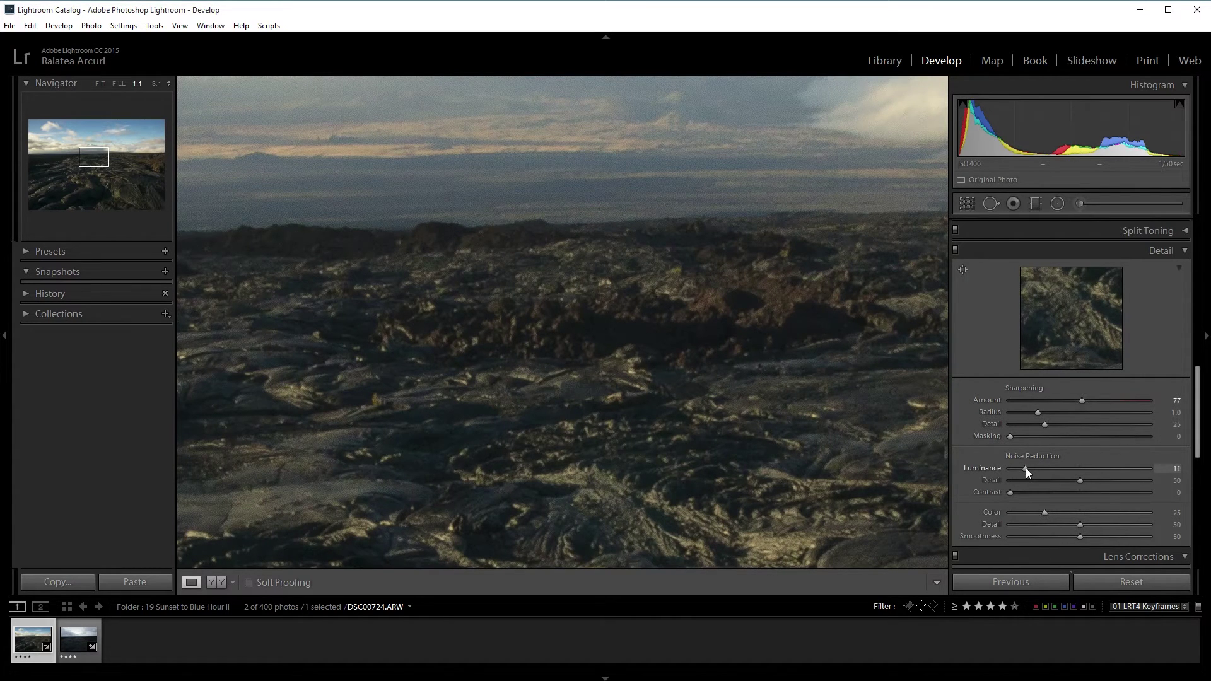
left_click_drag(695, 225, 662, 333)
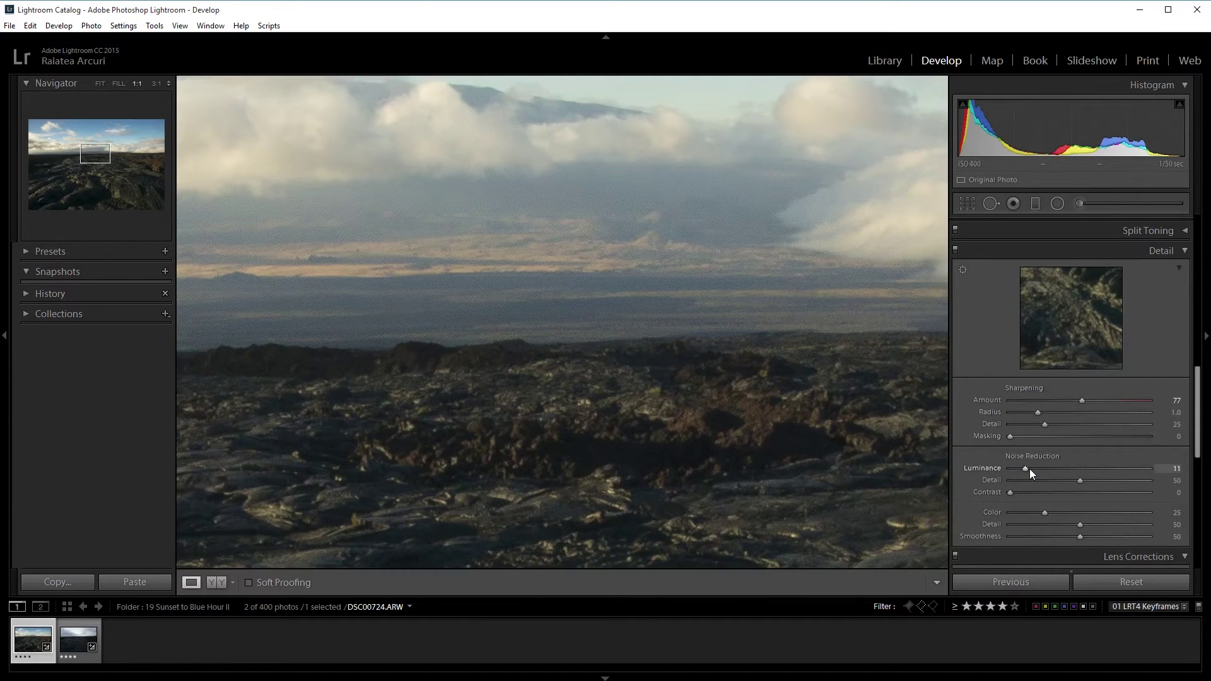
left_click_drag(605, 234, 598, 341)
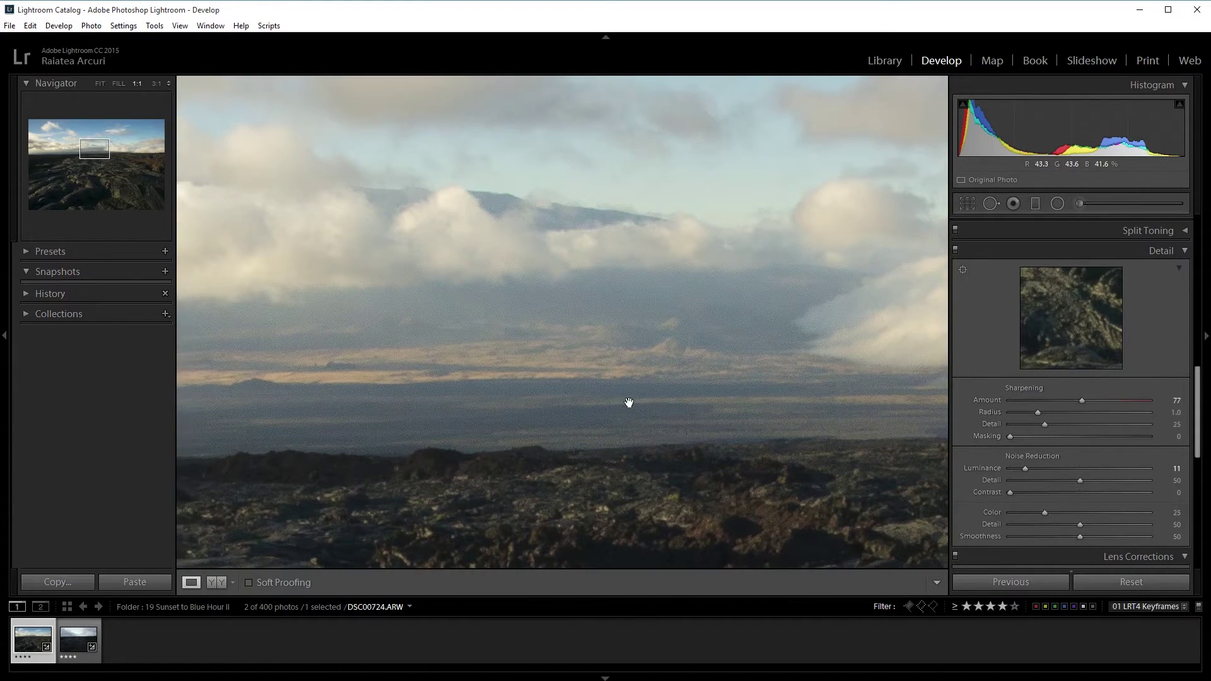
key("z")
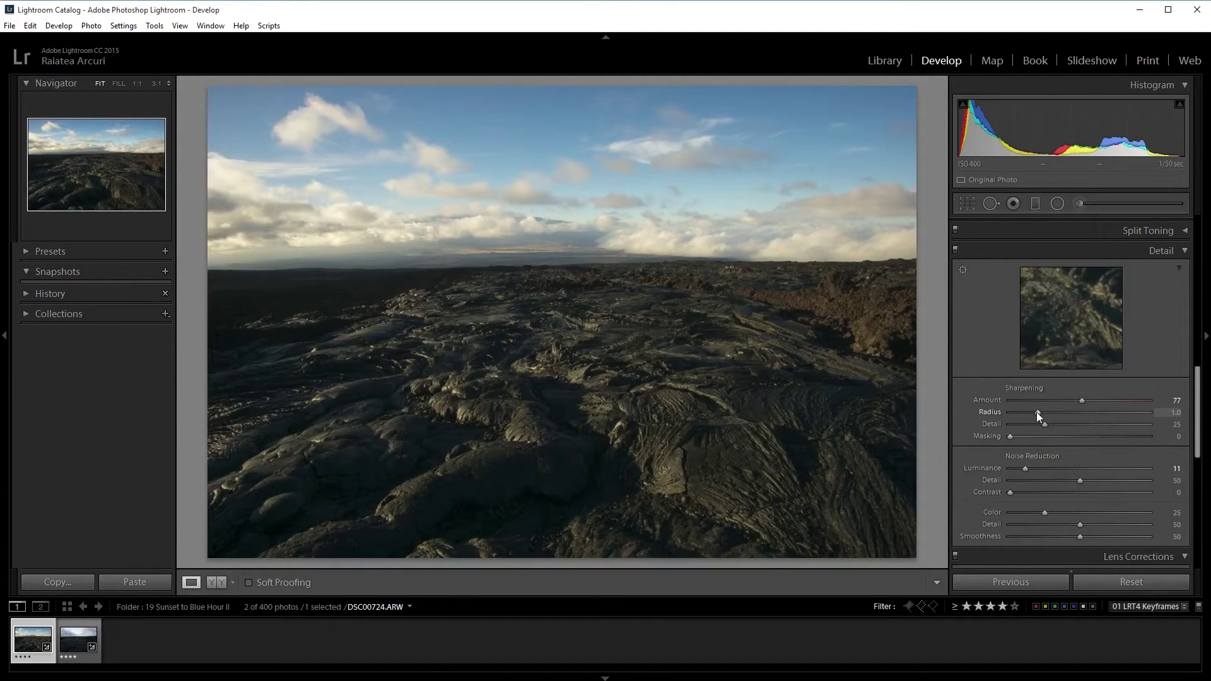
Raise the sharpening Radius to 1.3 and enable Remove Chromatic Aberration
key("Up")
key("Up")
left_click_drag(1197, 440, 1198, 500)
left_click(991, 370)
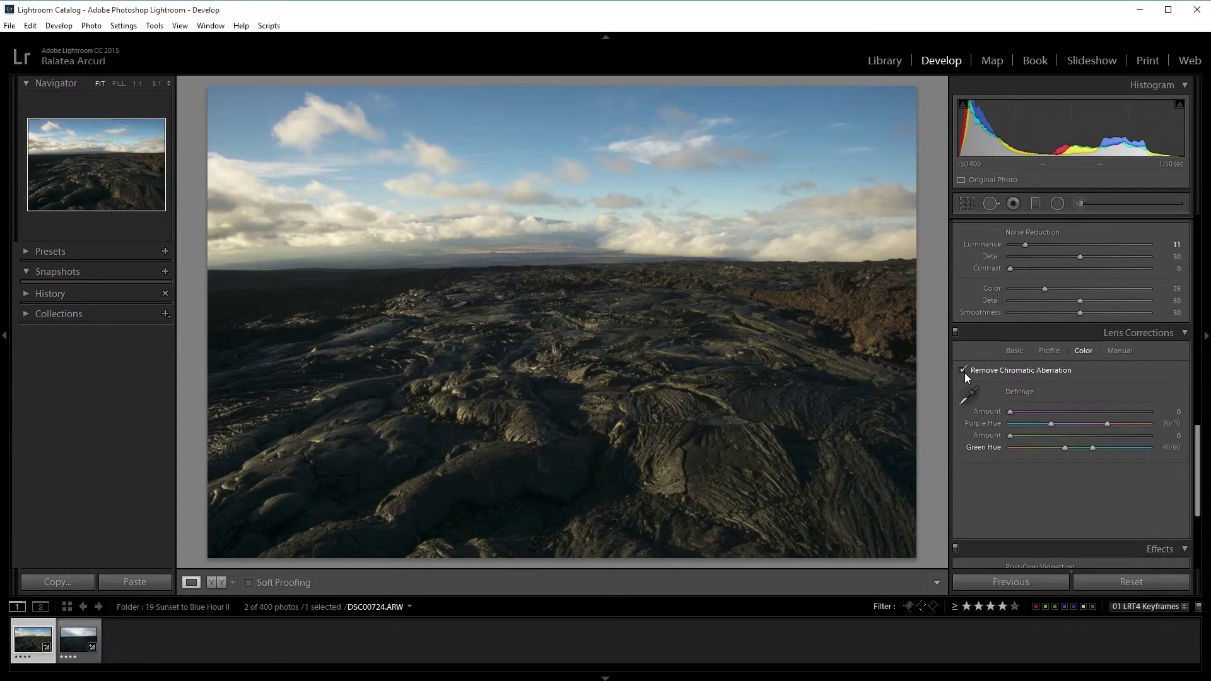
left_click_drag(1198, 434, 1179, 232)
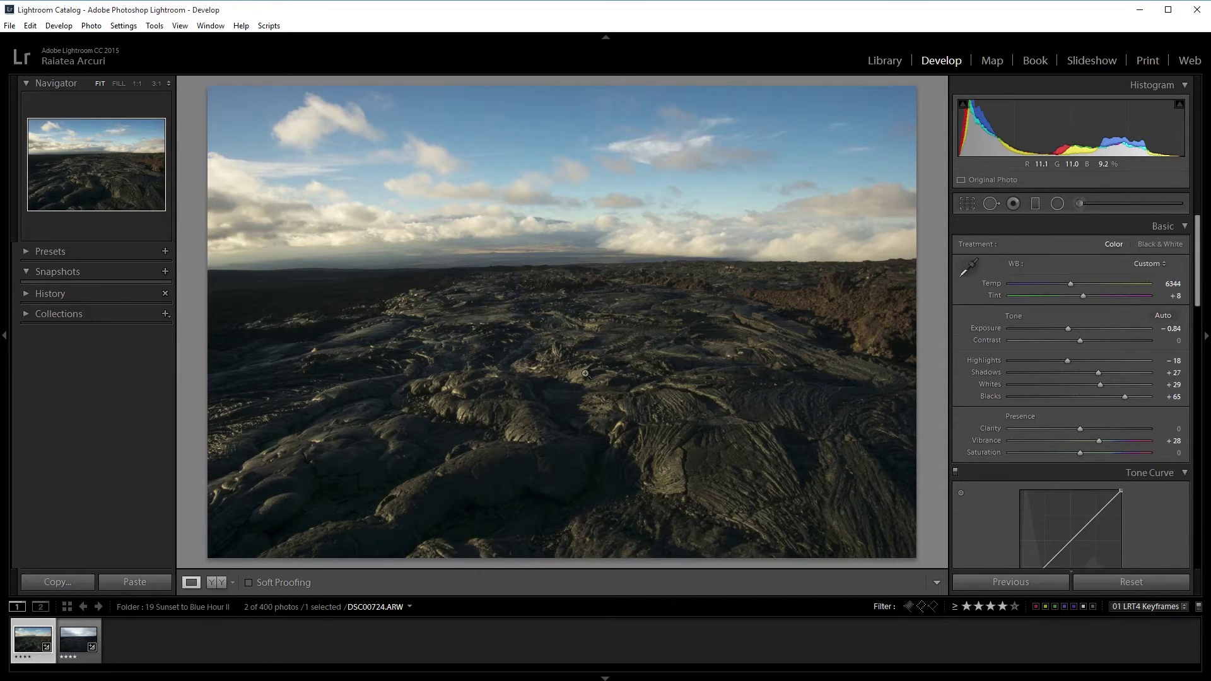
Compare DSC00724's Before and After views, then bring up the Copy Settings dialog
key("backslash")
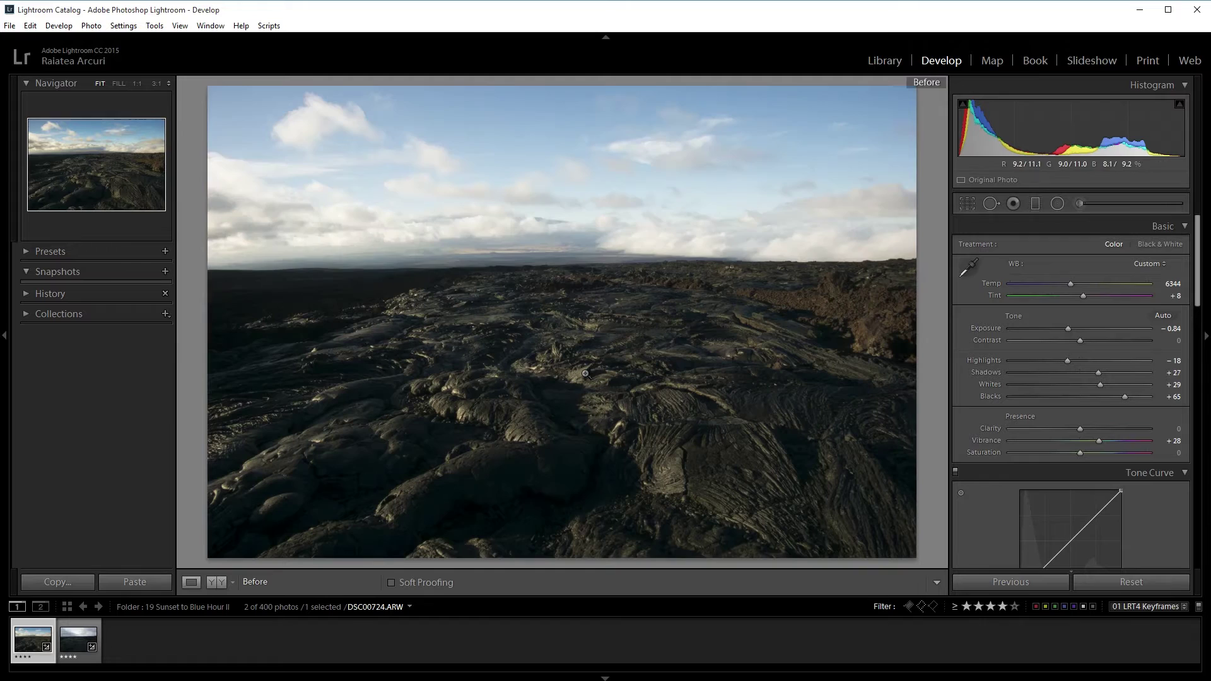
key("backslash")
key("backslash")
key("backslash")
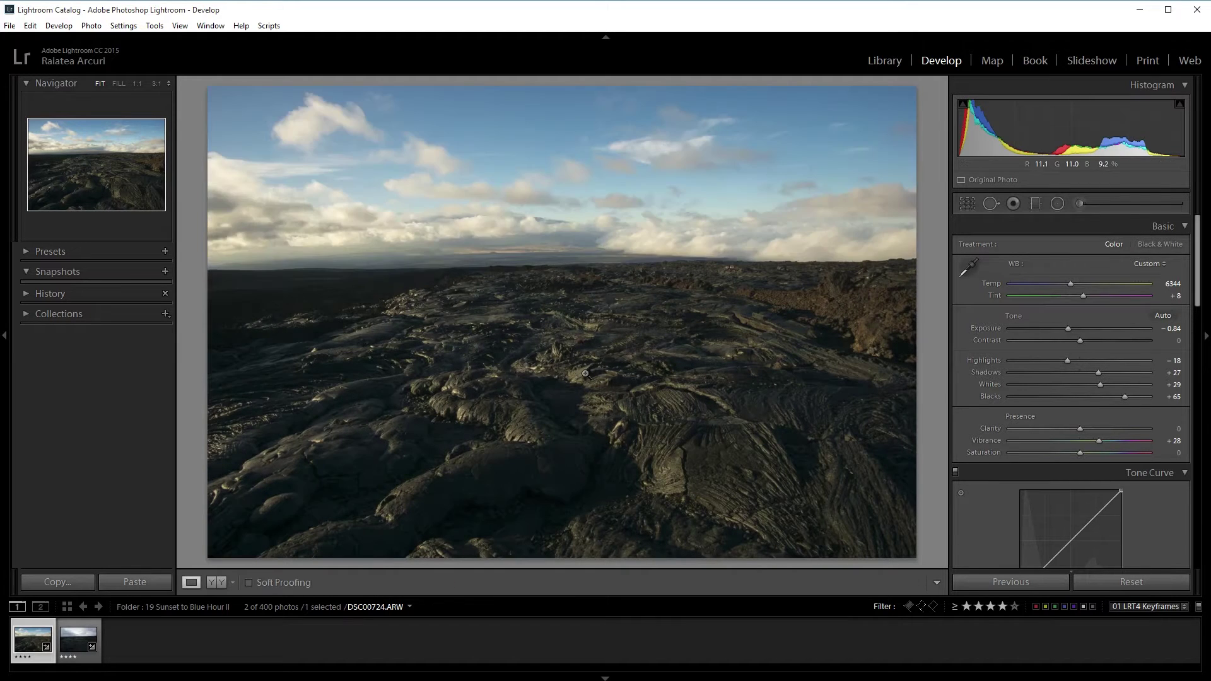
key("backslash")
key("backslash")
key("backslash")
key("backslash")
key("backslash")
key("backslash")
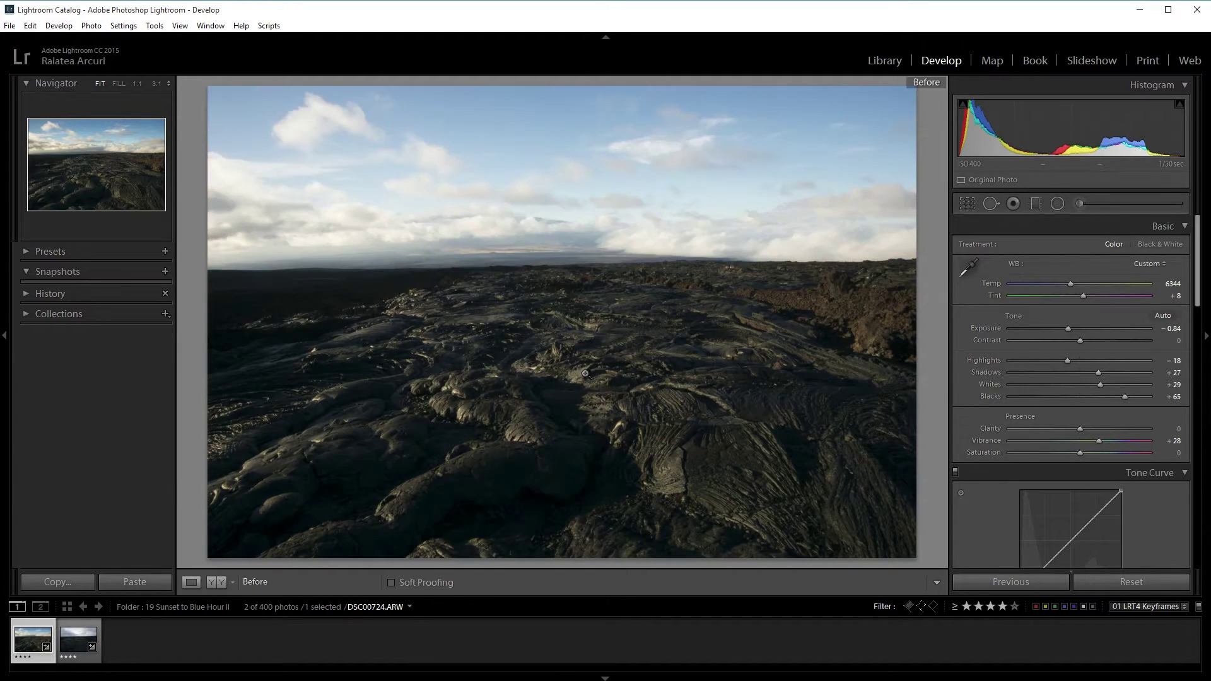
key("backslash")
key("backslash")
key("backslash")
key("backslash")
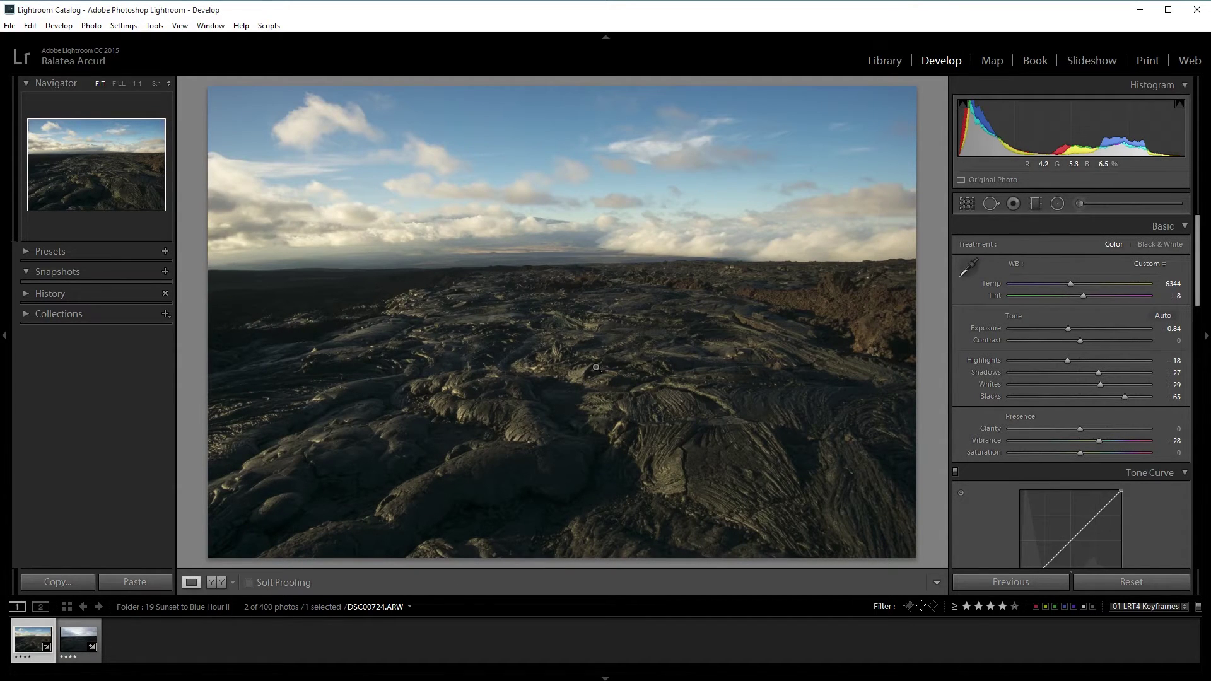
key("ctrl+shift+c")
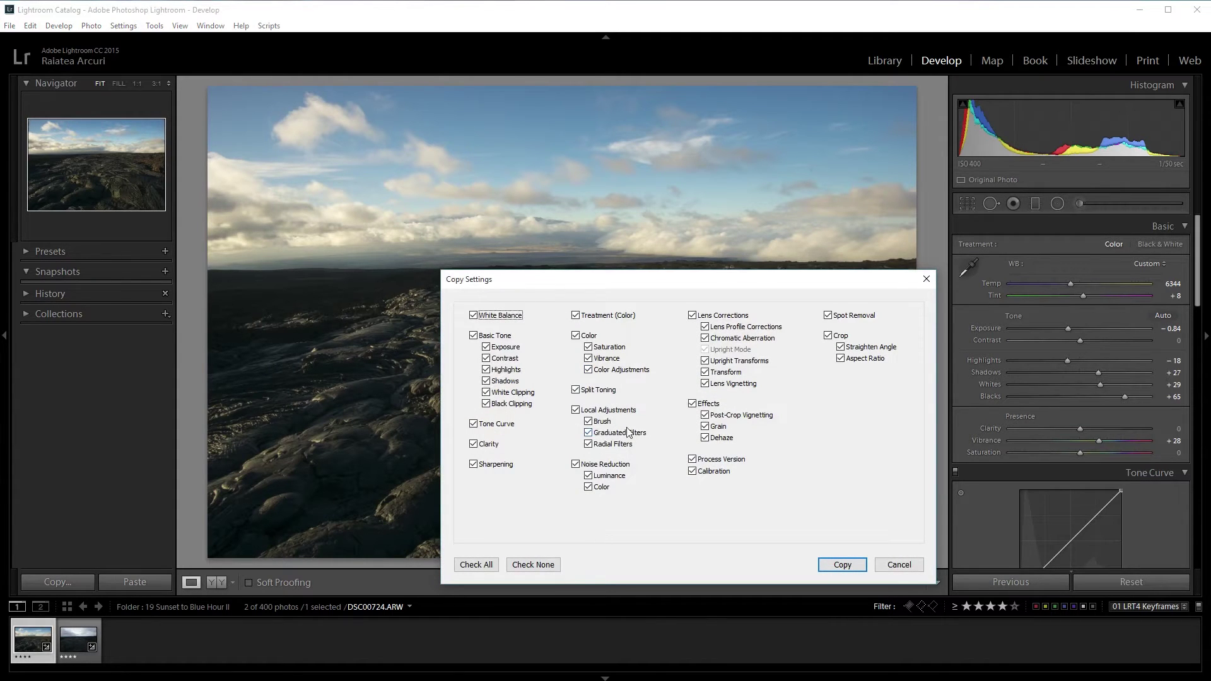
Copy DSC00724's develop settings and paste them onto the last keyframe DSC01123
left_click(842, 564)
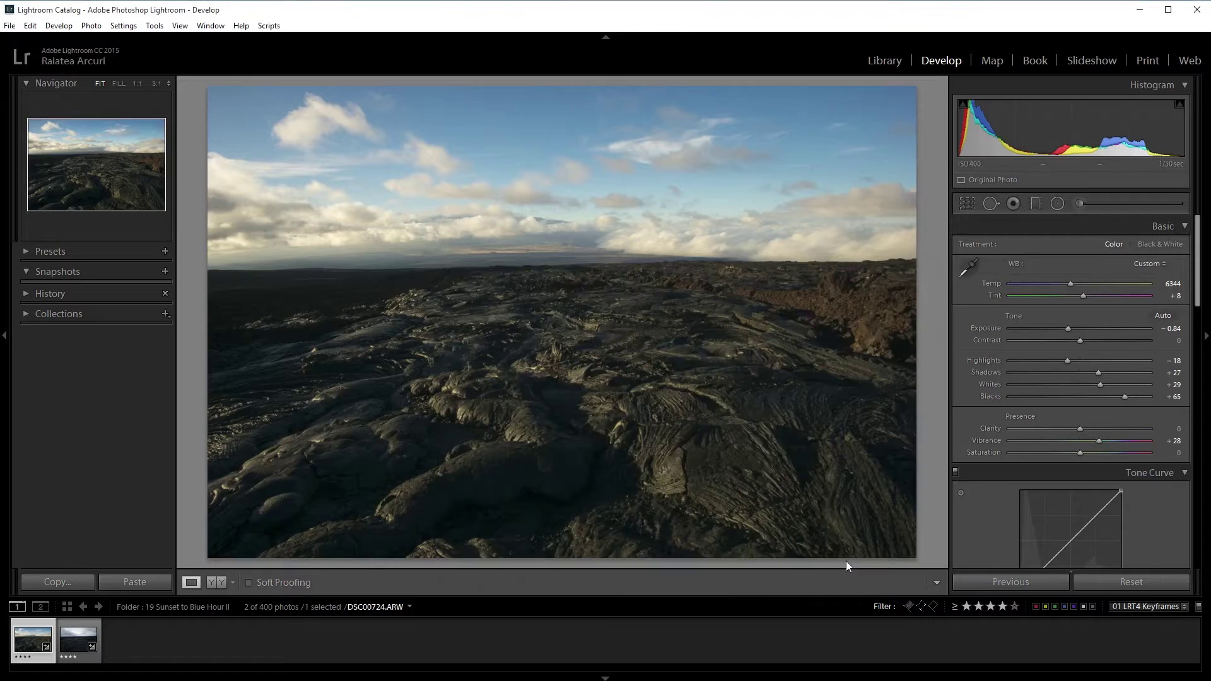
left_click(57, 633)
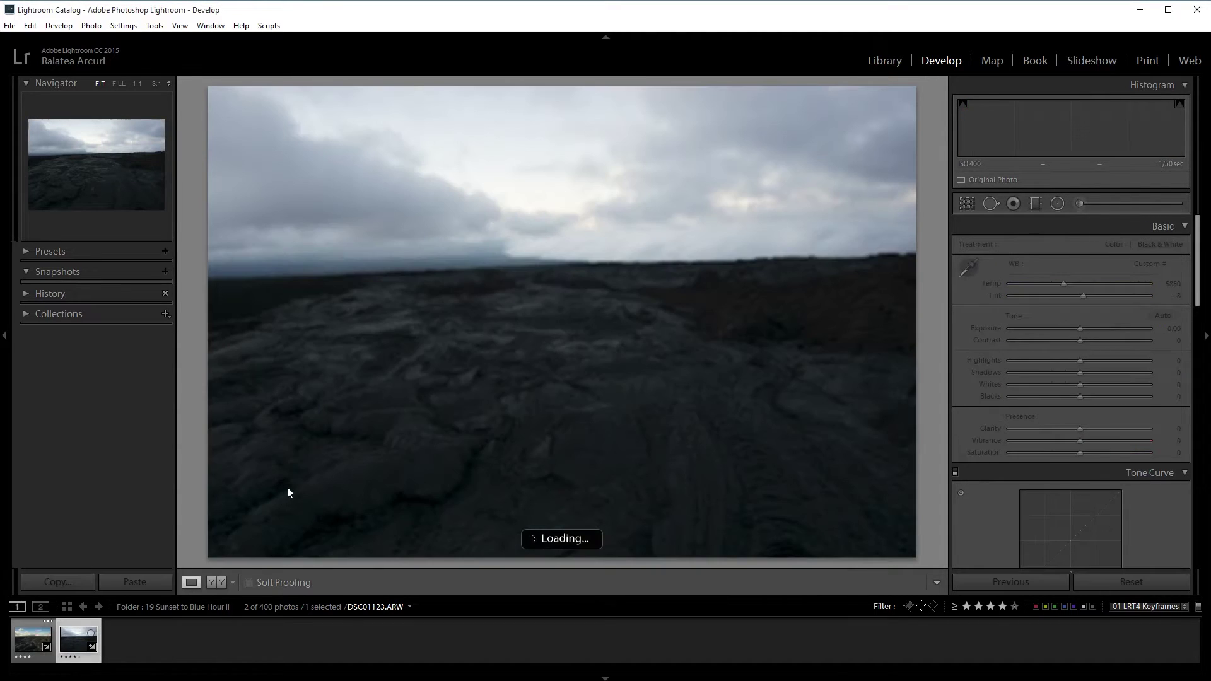
key("ctrl+shift+v")
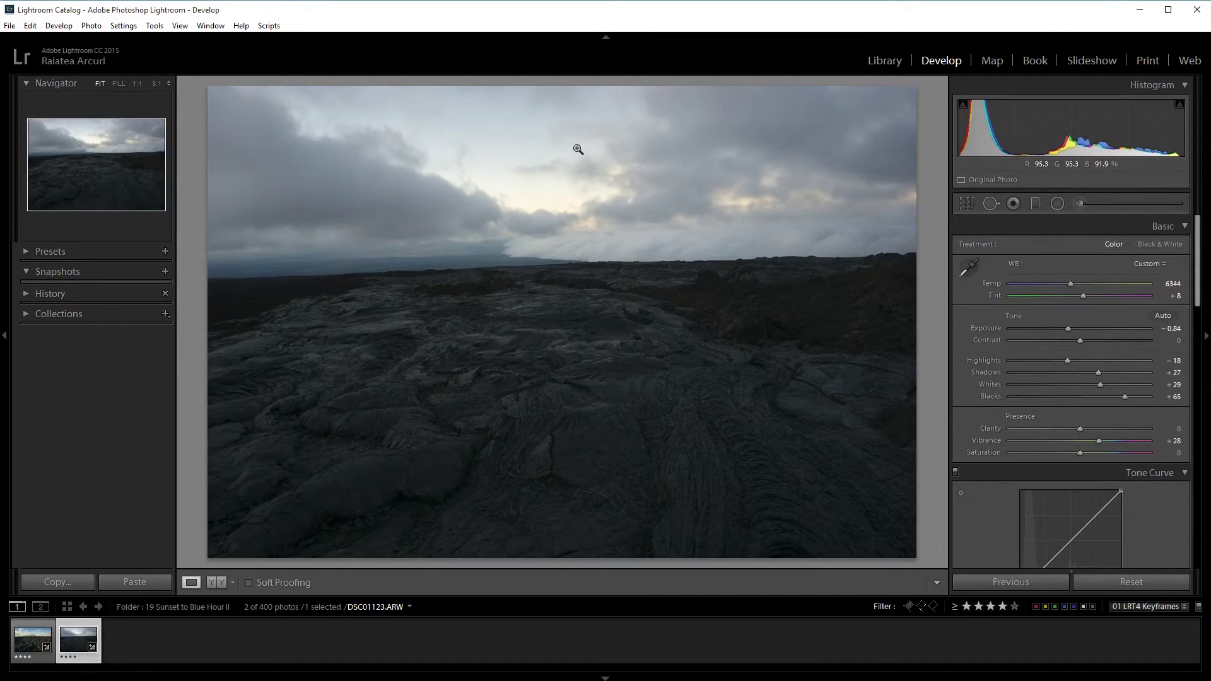
Regrade DSC01123: raise Highlights, lower Blacks, As Shot white balance cooled to Temp 5046
double_click(1068, 360)
mouse_move(1079, 361)
left_mouse_down()
mouse_move(1107, 362)
mouse_move(1090, 365)
left_mouse_up()
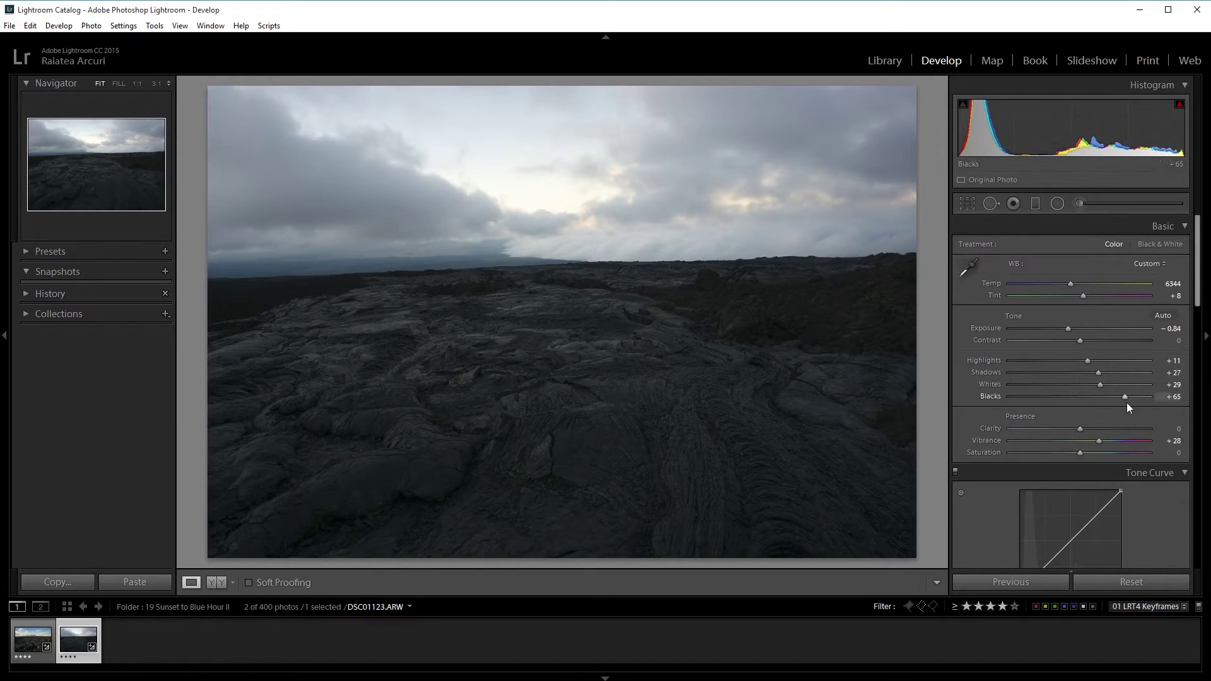
left_click_drag(1122, 396, 1091, 372)
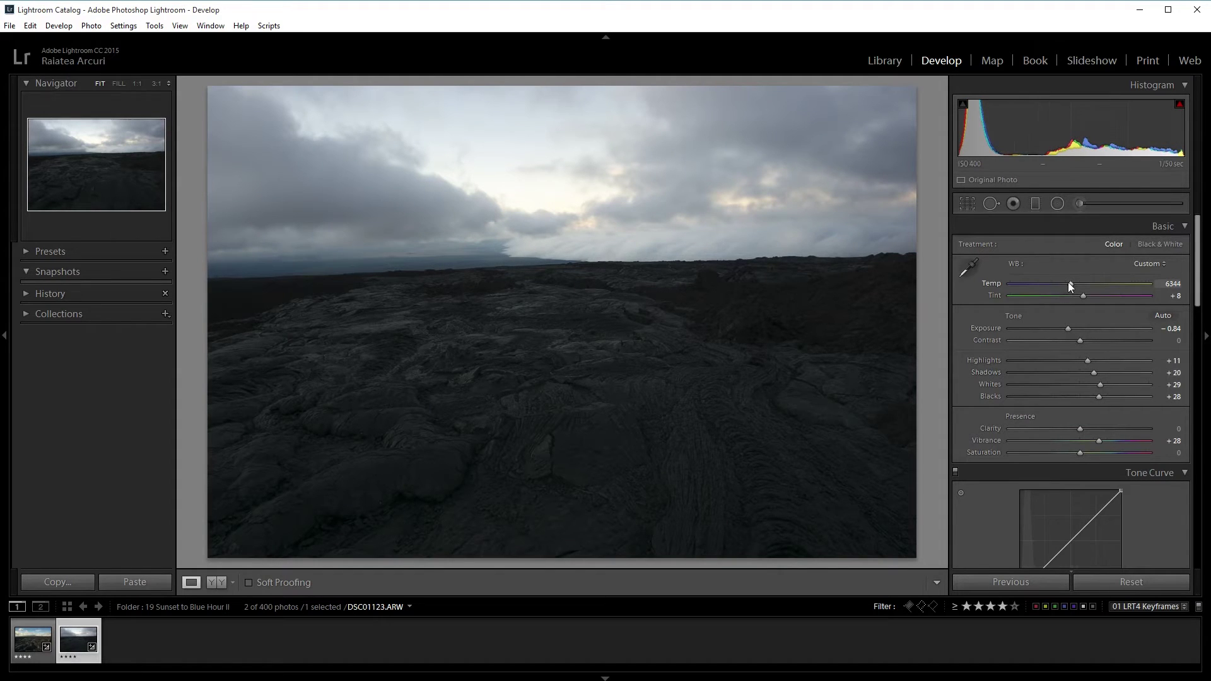
left_click(1146, 266)
left_click(1117, 276)
left_click_drag(1075, 285, 1065, 287)
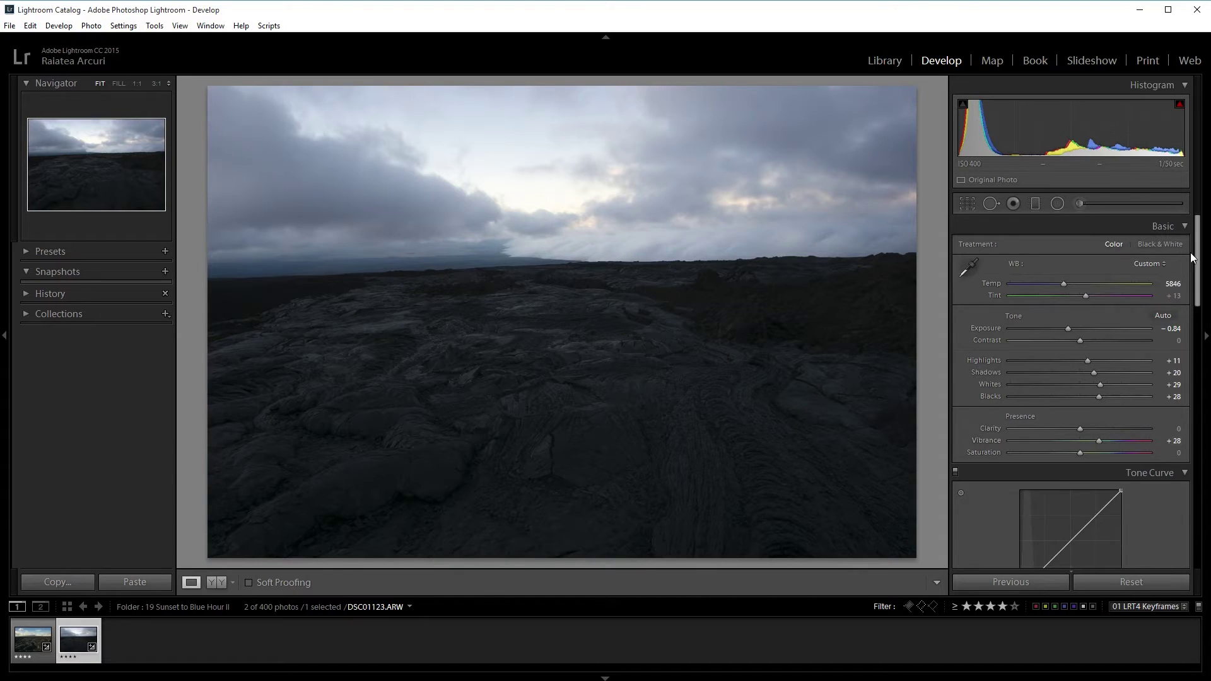
left_click_drag(1195, 260, 1181, 380)
scroll(1180, 380, "up", 10)
Select both keyframes and lower Clarity to −21 on both
left_click(34, 643)
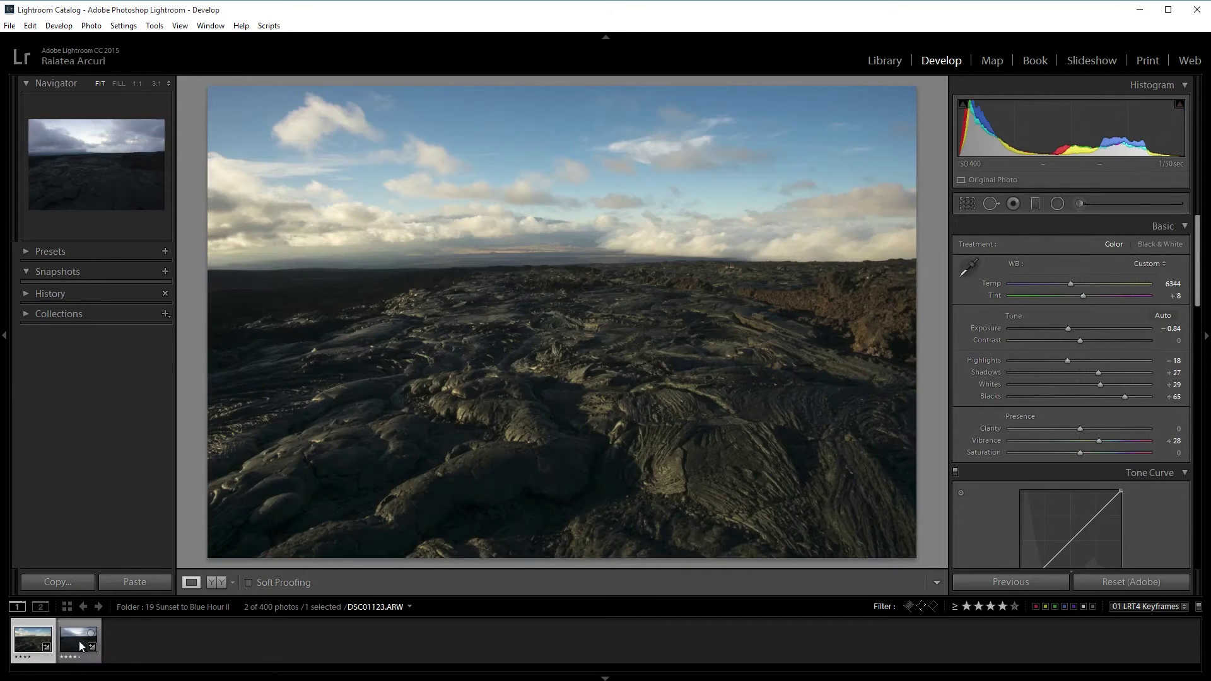
key("ctrl+a")
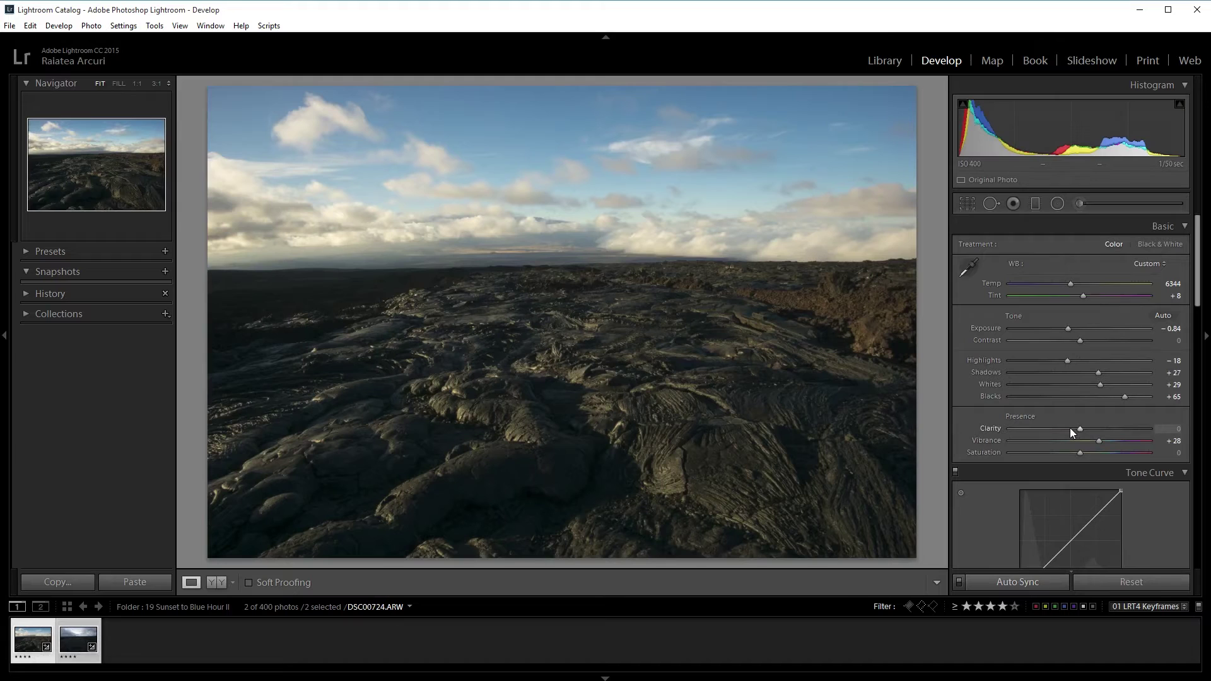
left_click_drag(1070, 429, 1067, 428)
Select only keyframe DSC01123 and inspect the lava field, sky and horizon at 1:1 zoom
left_click(90, 645)
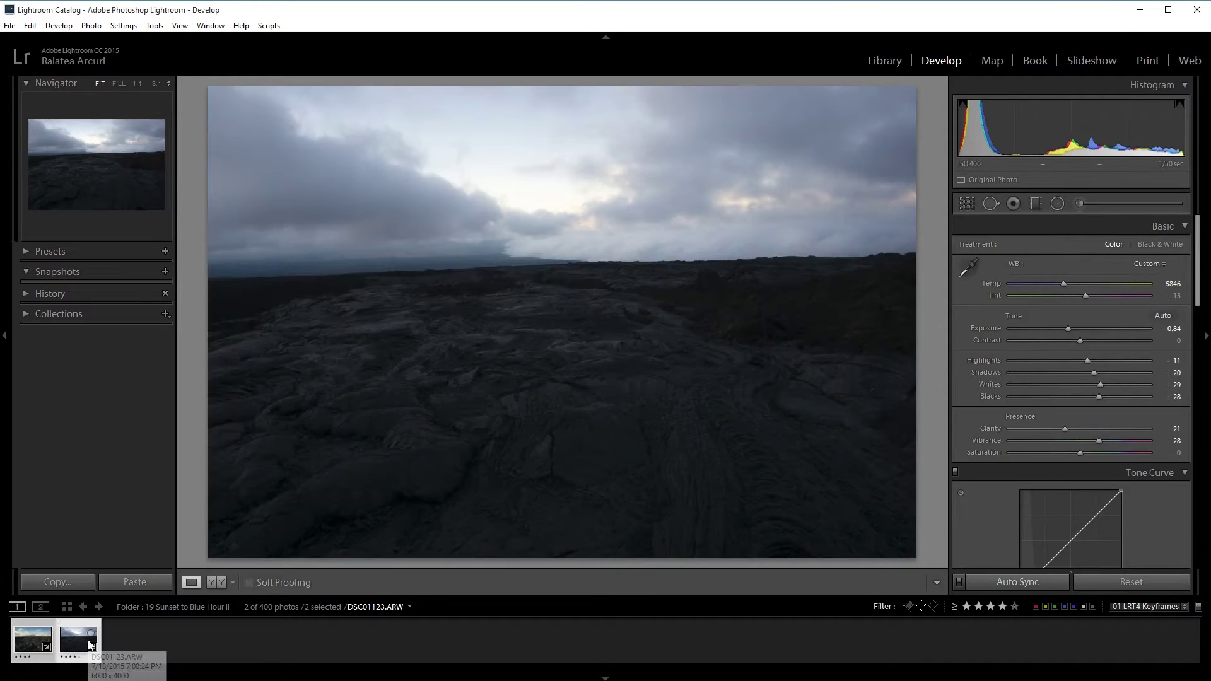
left_click(125, 644)
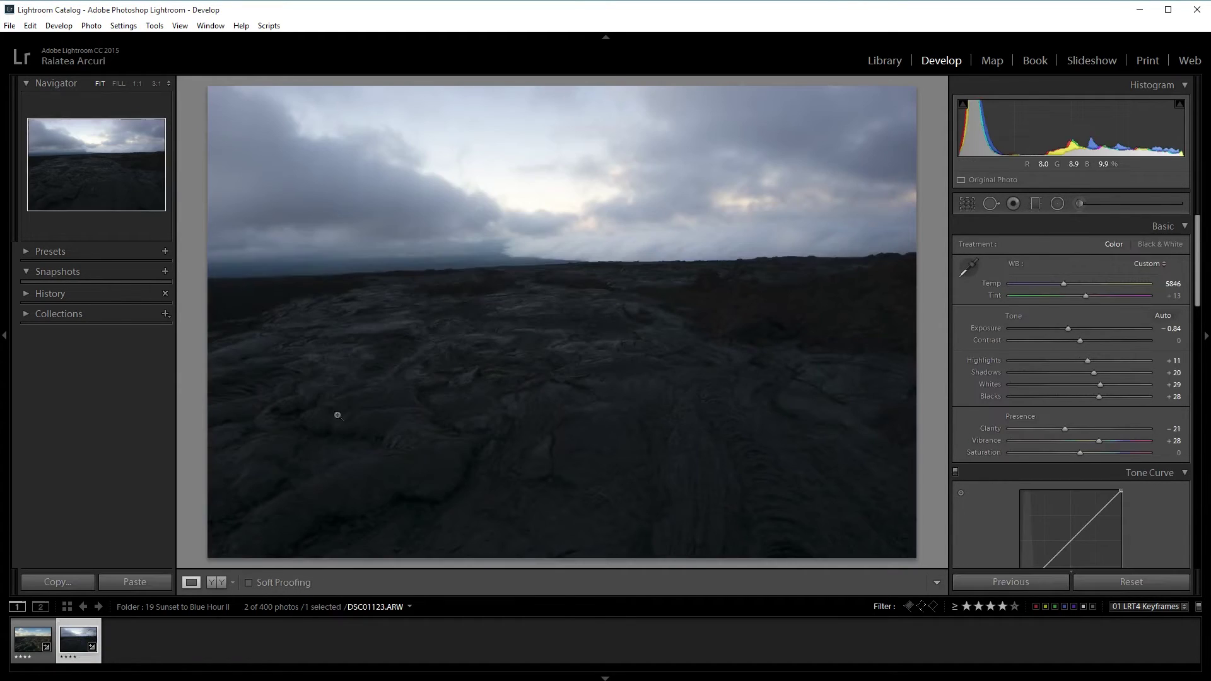
left_click(579, 271)
left_click_drag(548, 362, 746, 124)
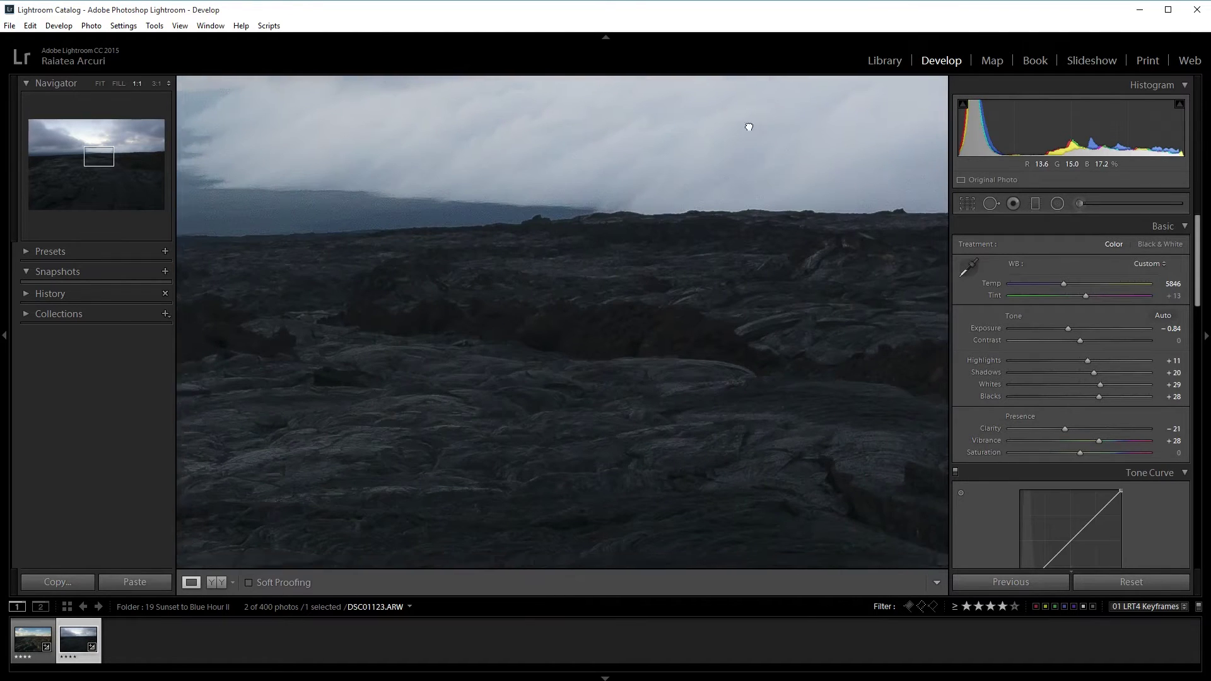
left_click_drag(665, 386, 702, 499)
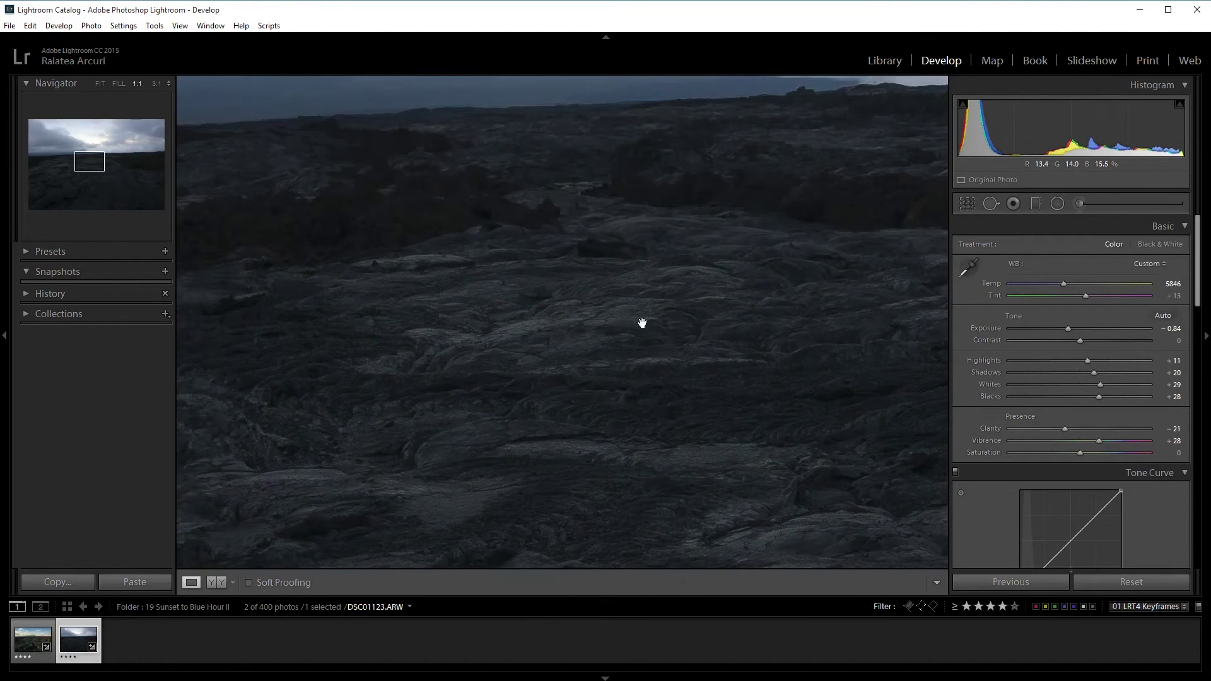
left_click_drag(641, 324, 649, 348)
Raise Noise Reduction Smoothness to 80 in the Detail panel and fit the photo back in view
left_click_drag(1198, 287, 1197, 451)
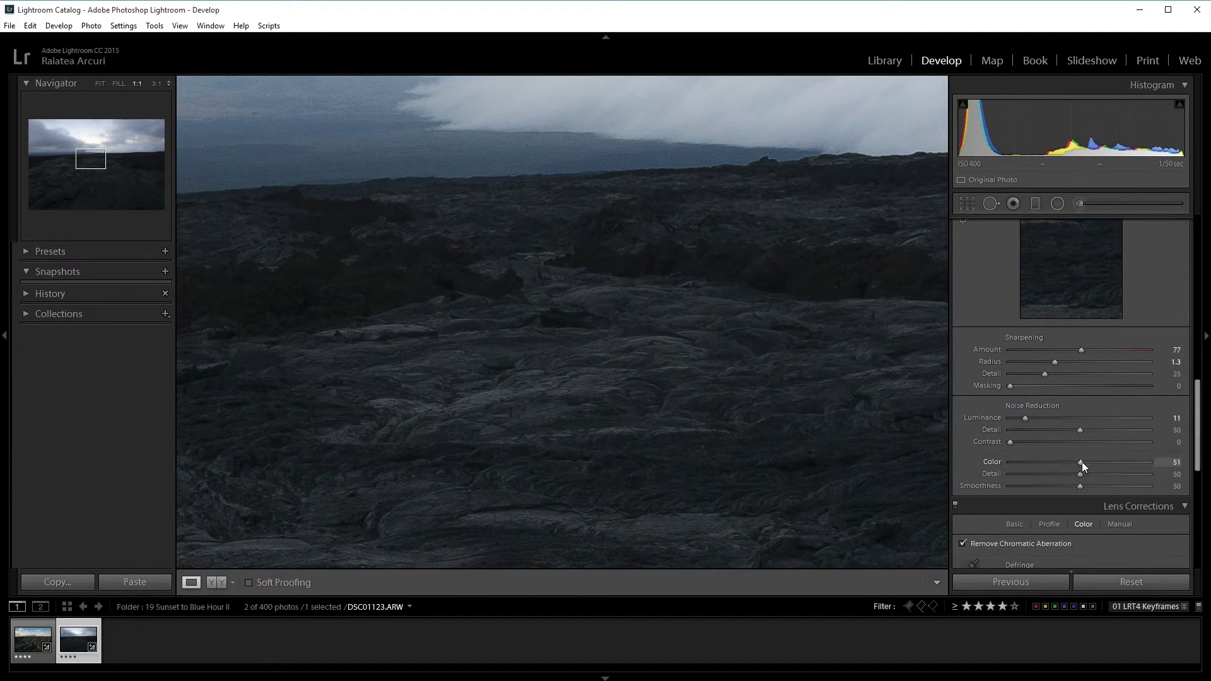
left_click_drag(1095, 483, 1121, 485)
left_click(420, 279)
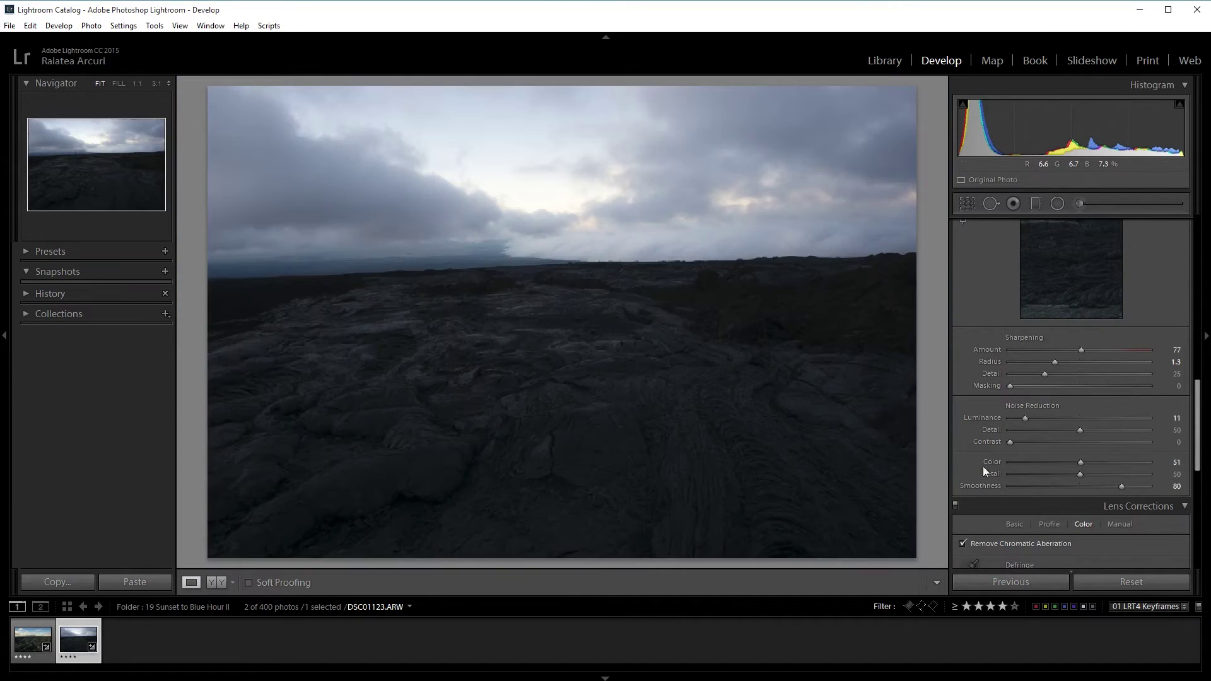
left_click_drag(1197, 448, 1195, 237)
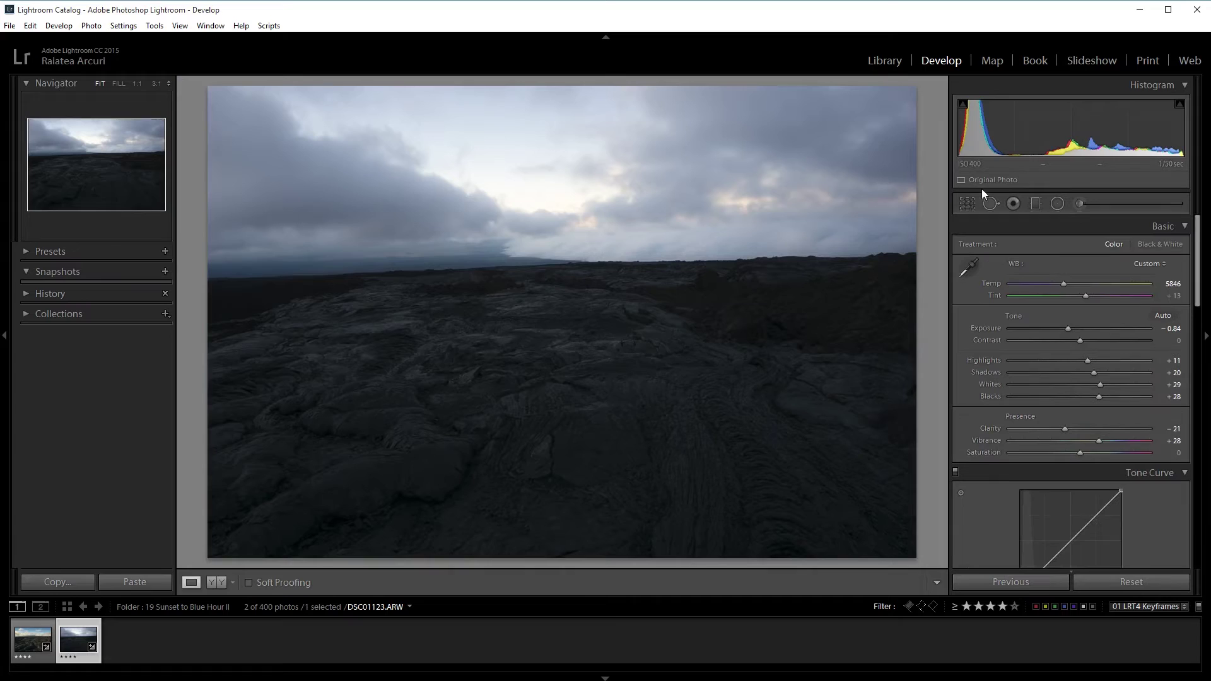
In the Library grid, select both keyframe photos and save their metadata to file with Ctrl+S
left_click(876, 60)
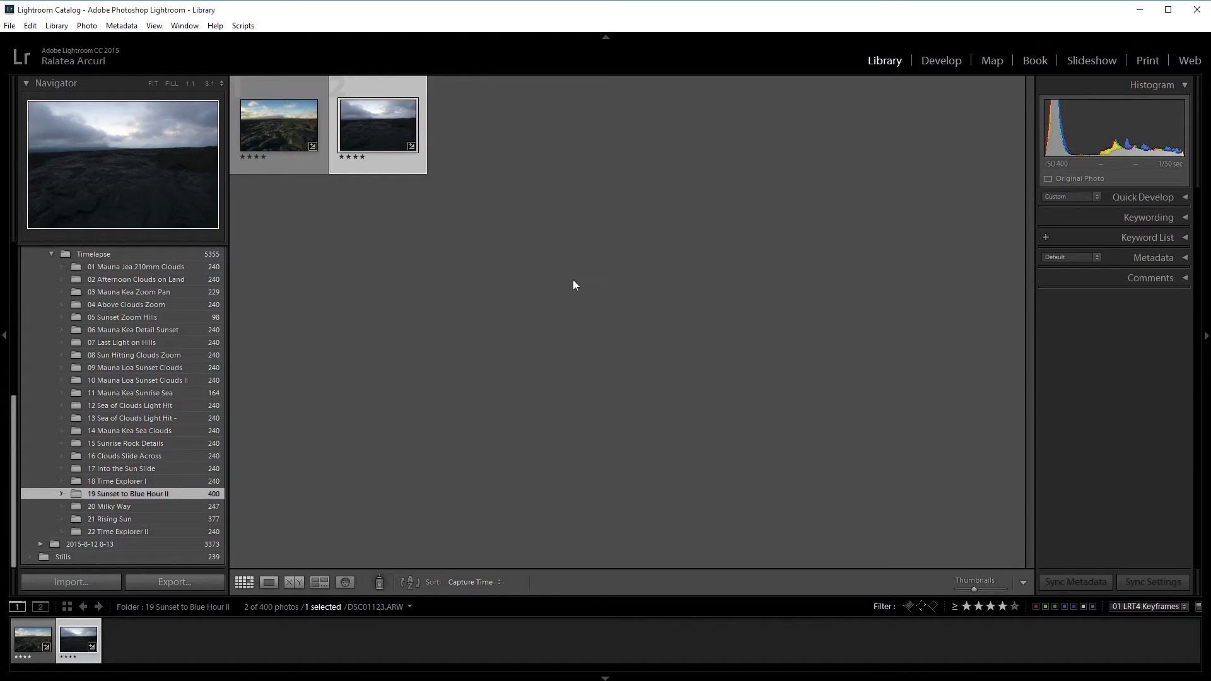
key("ctrl+a")
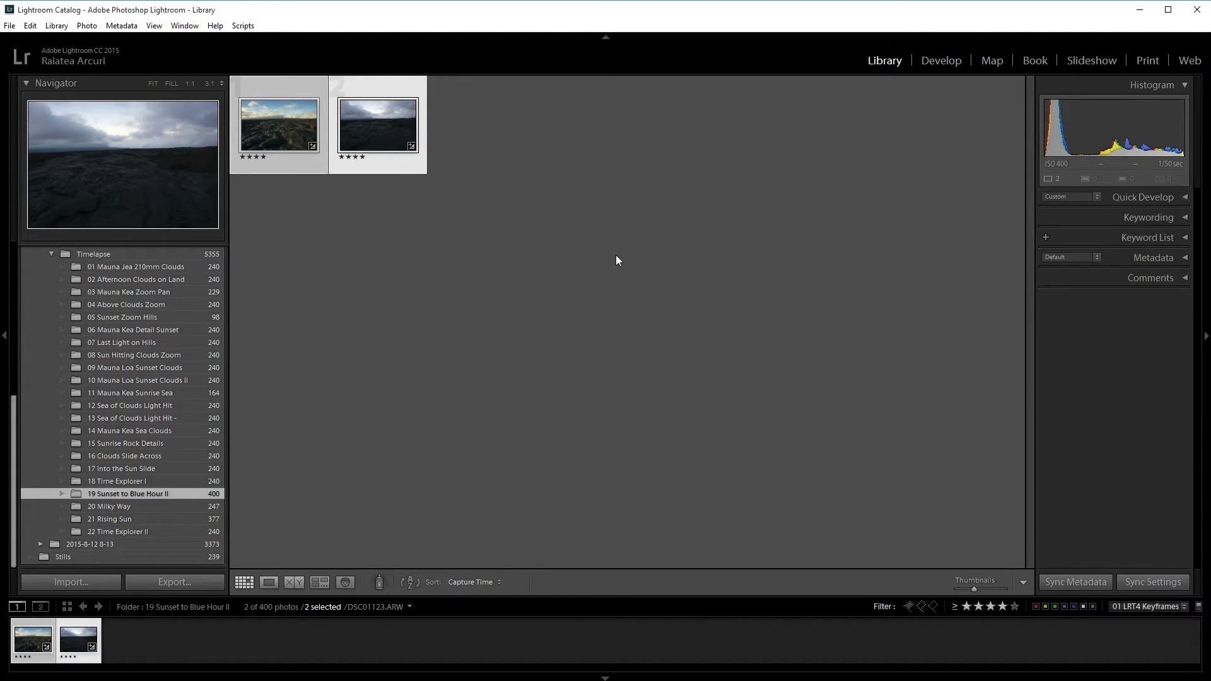
key("ctrl+s")
Back in LRTimelapse, reload the edited keyframe settings from the files
key("alt+Tab")
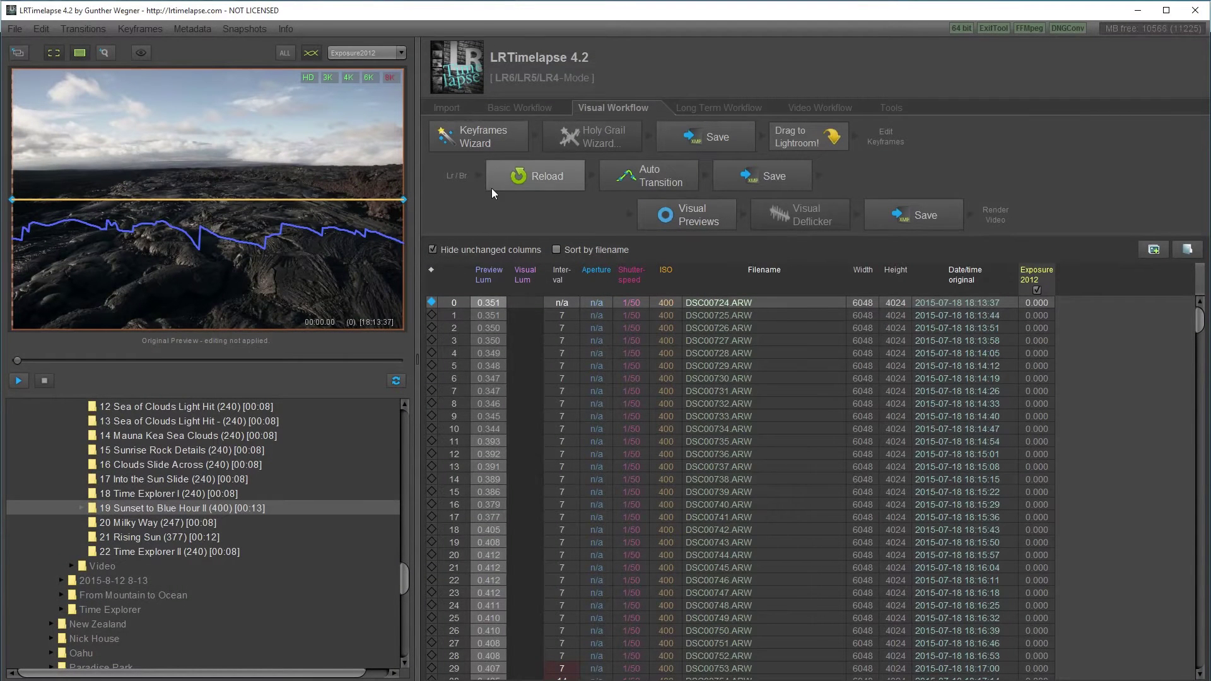
left_click(492, 188)
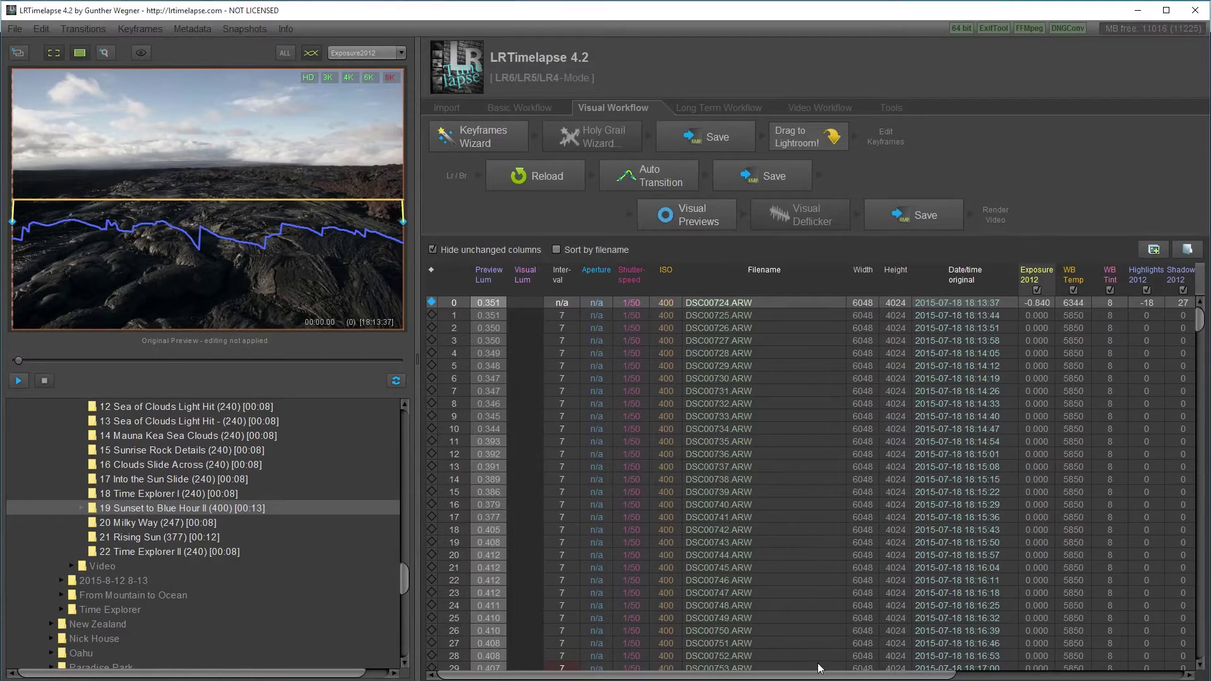
left_click_drag(818, 667, 1045, 669)
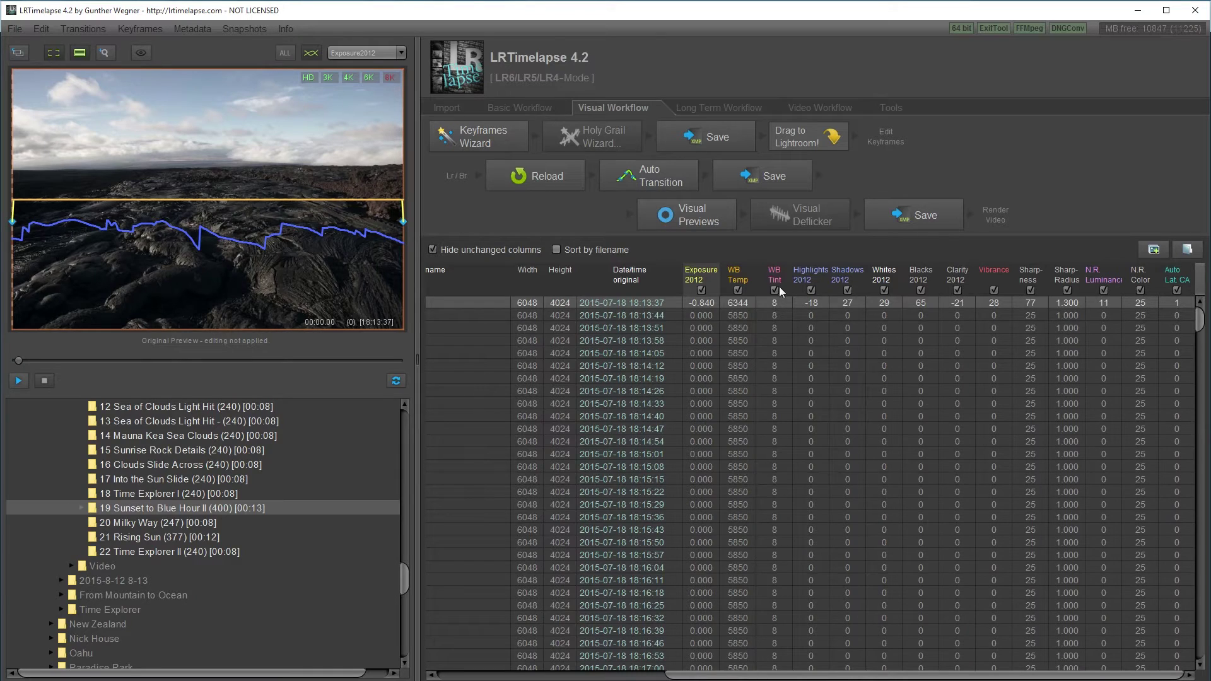
Run Auto Transition across all frames, check the last frame DSC01123, and return to the table top
left_click(664, 179)
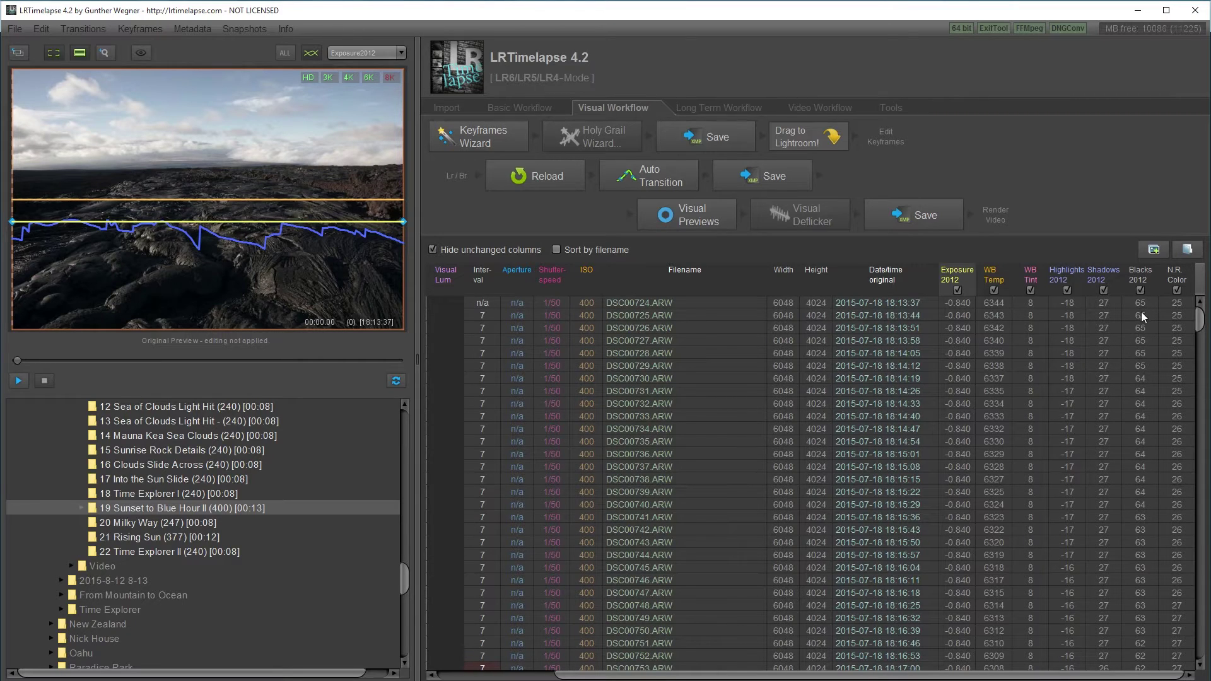
left_click_drag(1197, 332, 1196, 656)
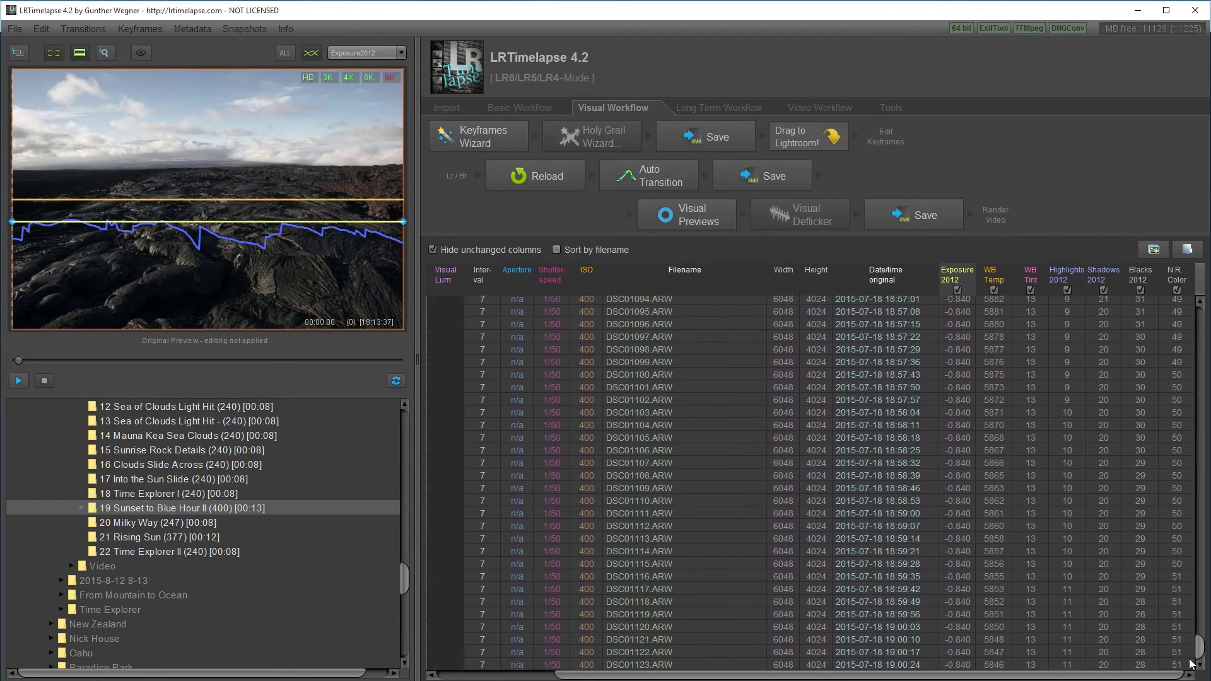
left_click(1143, 667)
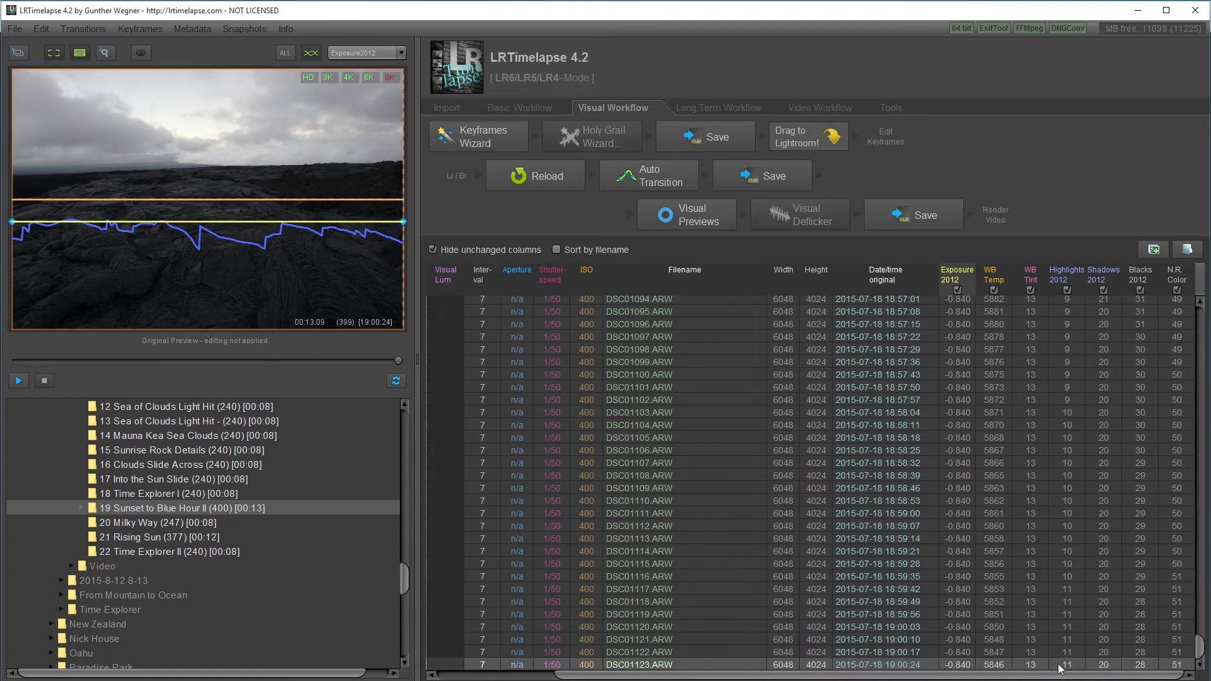
left_click_drag(1200, 647, 1197, 319)
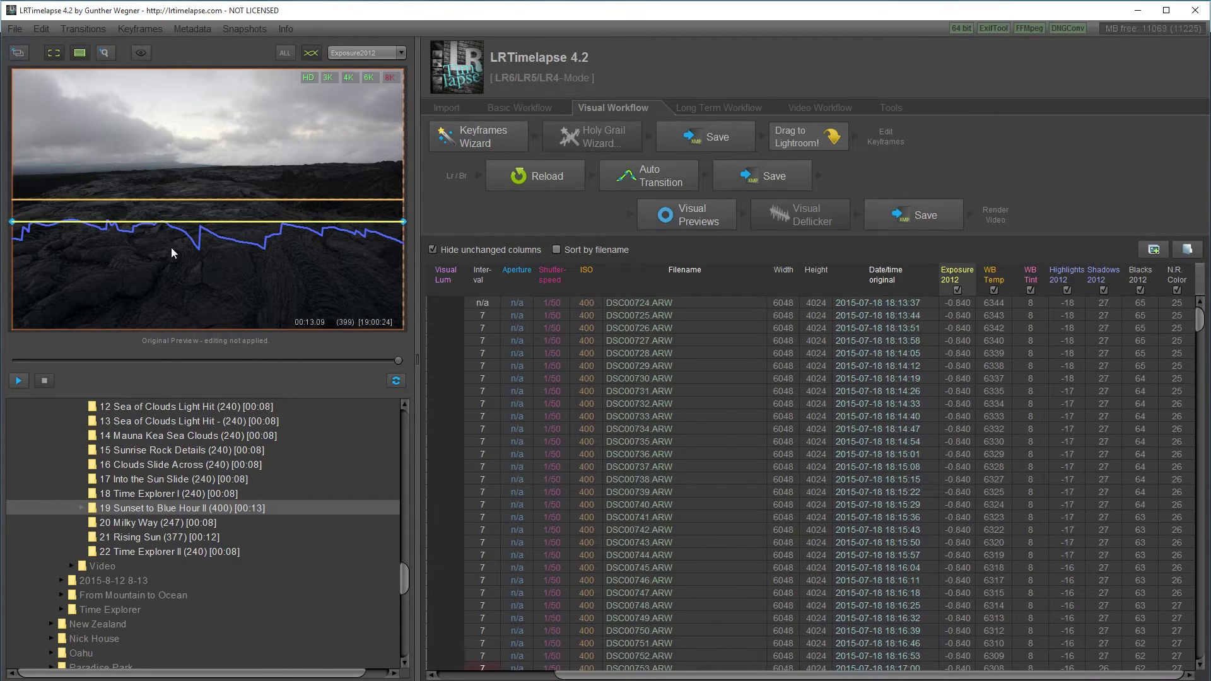
Save the transitioned settings in the Lr/Br row and render Visual Previews for the sequence
left_click(748, 175)
left_click(673, 218)
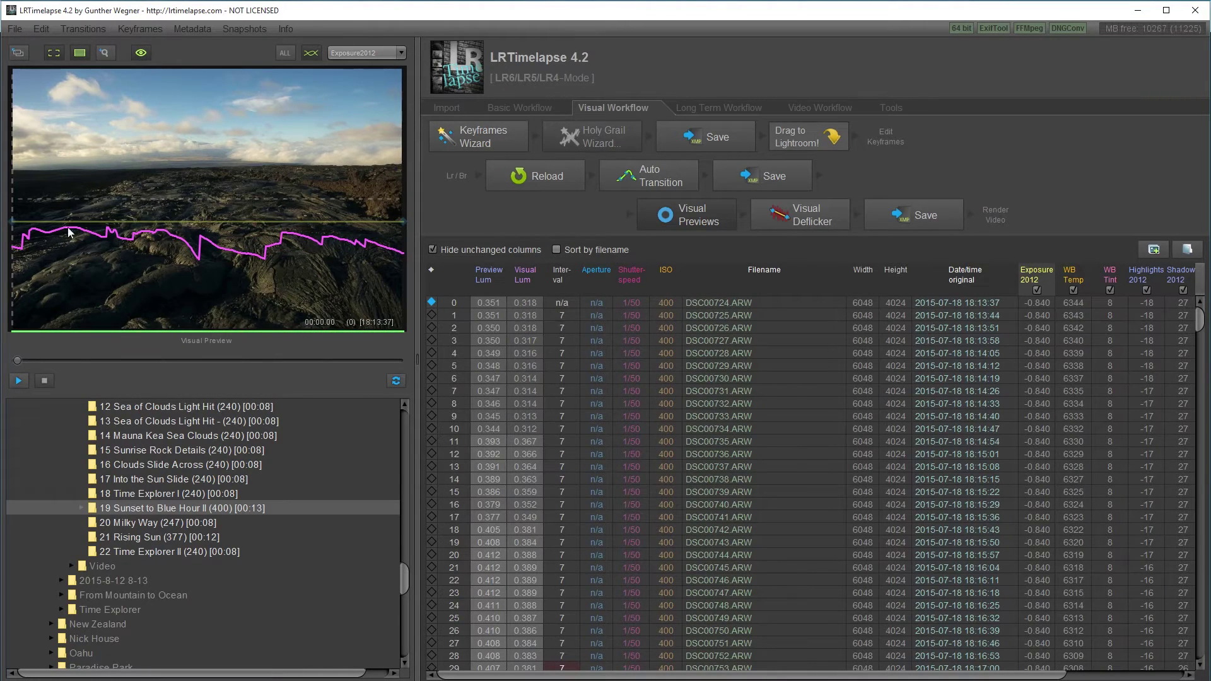
Play through the preview, then open Visual Deflicker and set Smoothing to 0
left_click(23, 379)
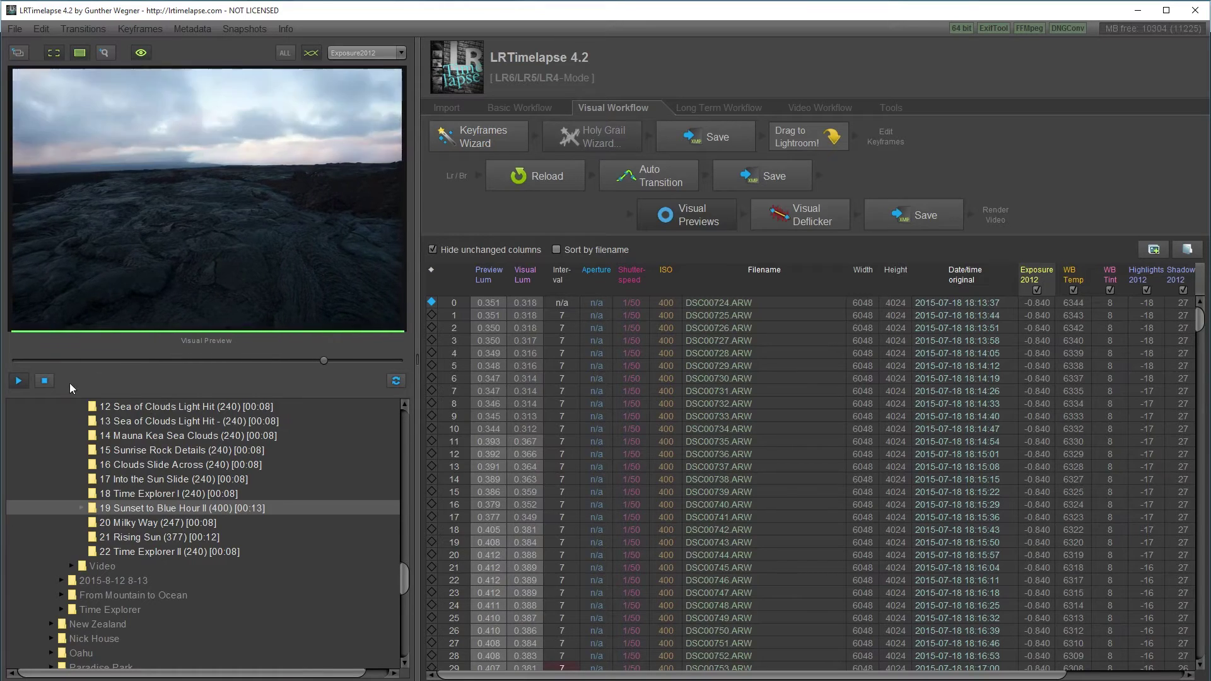
left_click(44, 381)
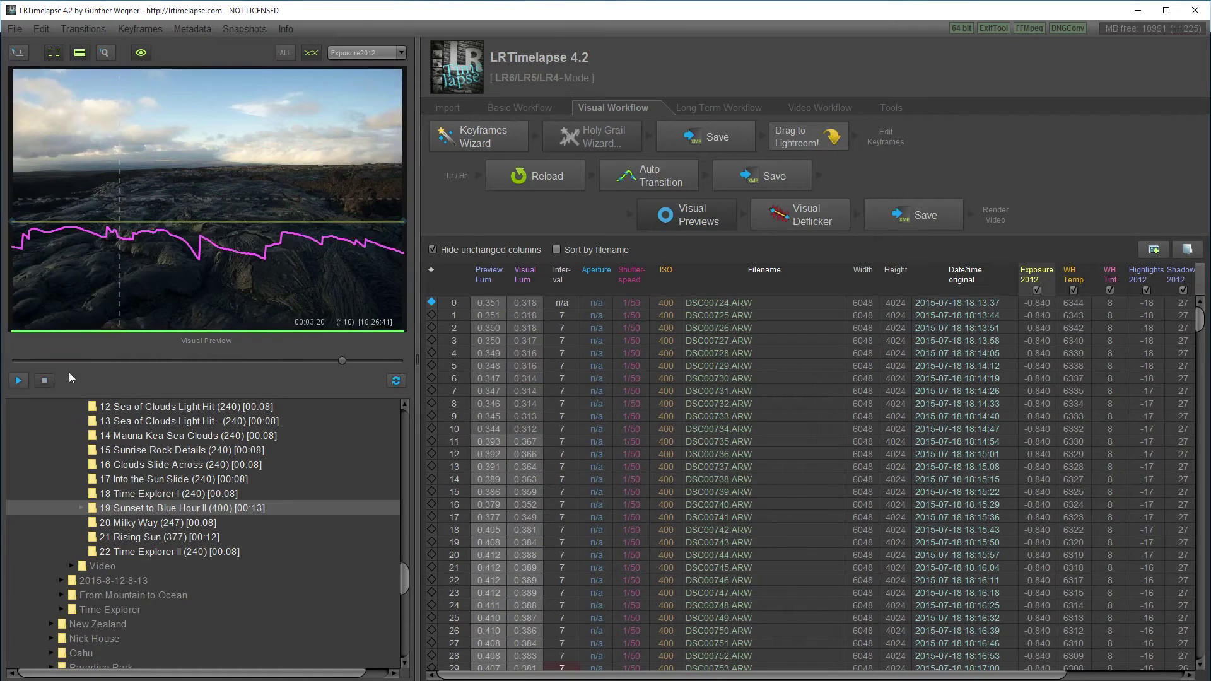
left_click(823, 214)
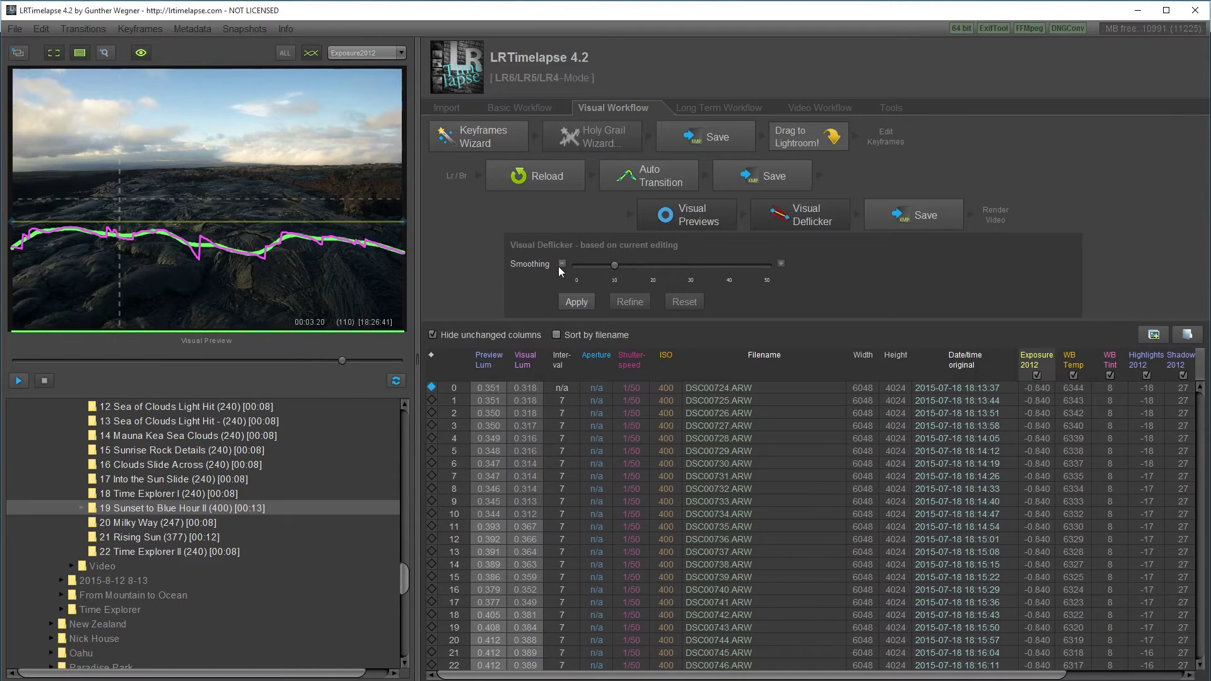
left_click_drag(615, 266, 798, 265)
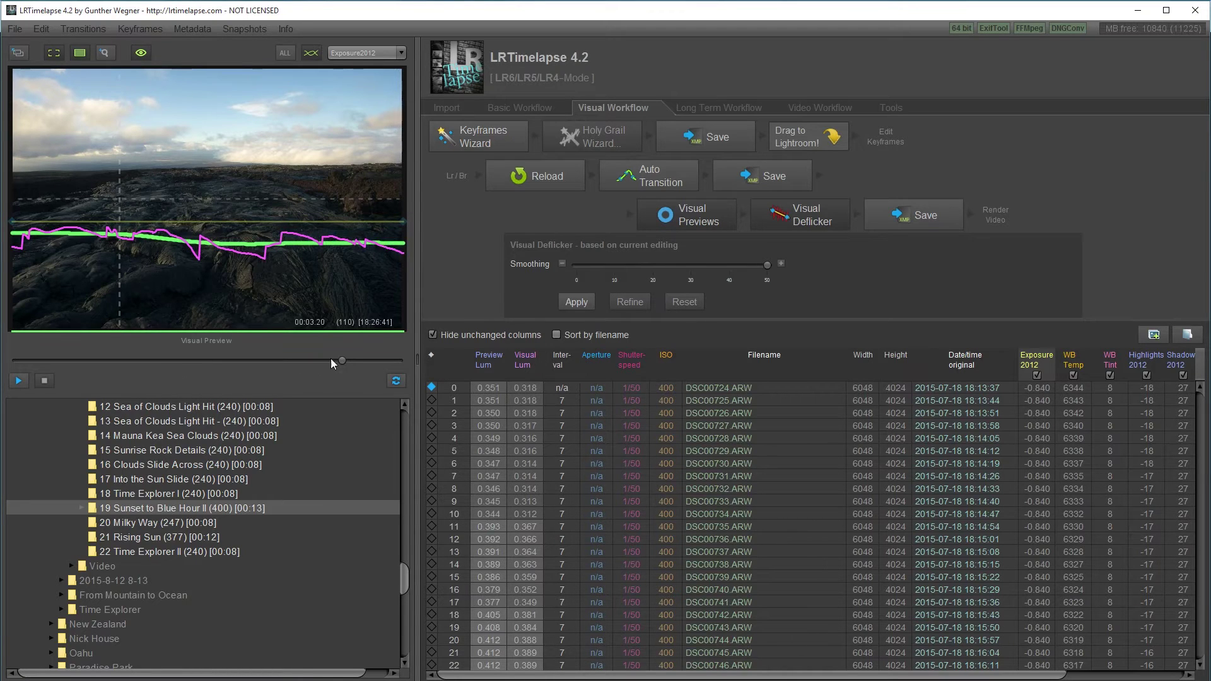
Scrub the preview back from frame 88 to frame 80 and then near the sequence start
left_click_drag(342, 361, 101, 347)
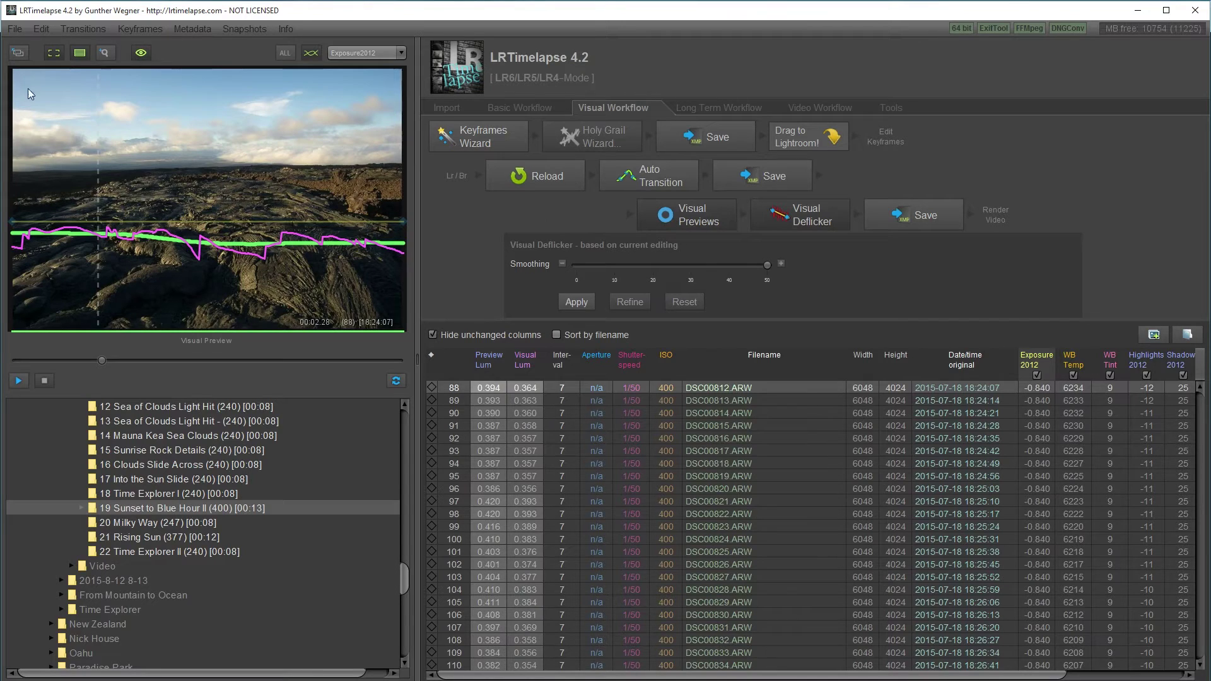
left_click(76, 362)
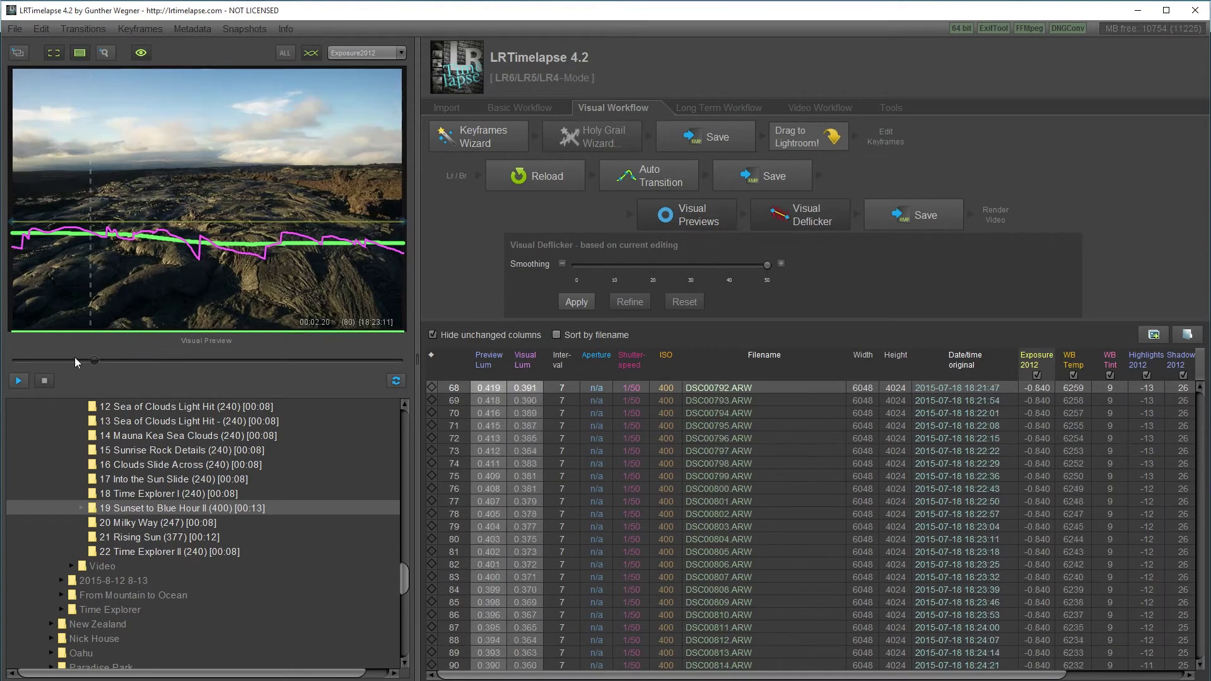
left_click(24, 360)
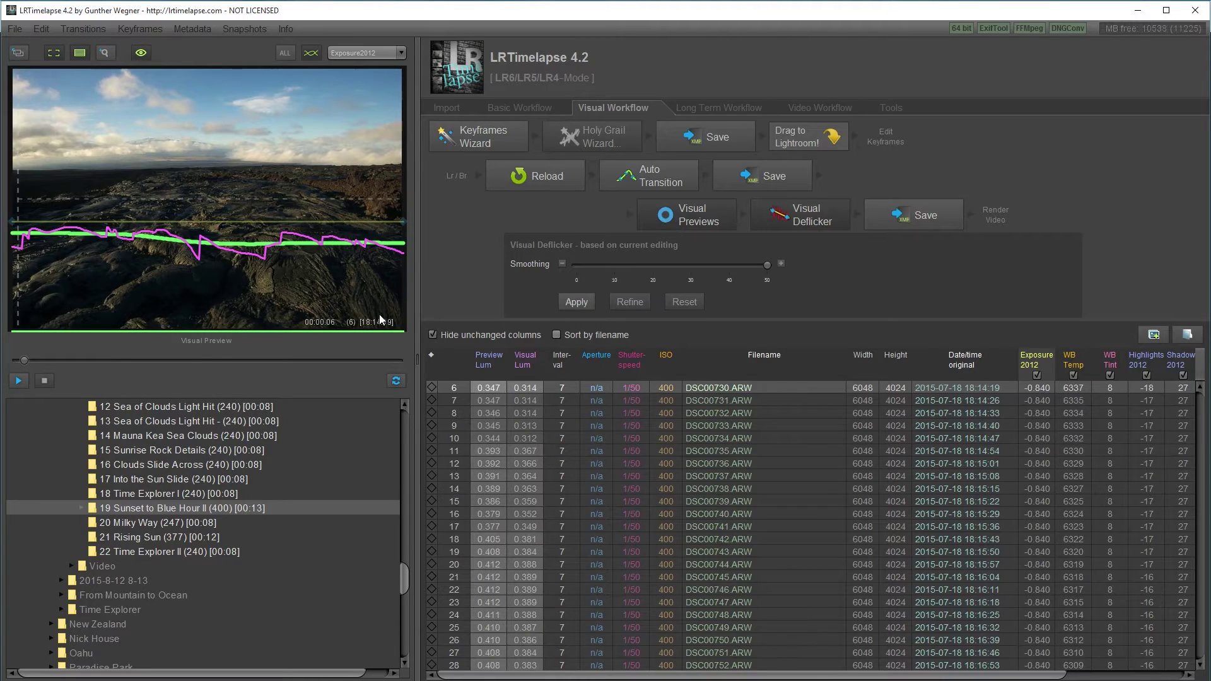
Draw a reference rectangle over the sky in the preview to measure luminance from the sky only
left_click_drag(17, 71, 403, 150)
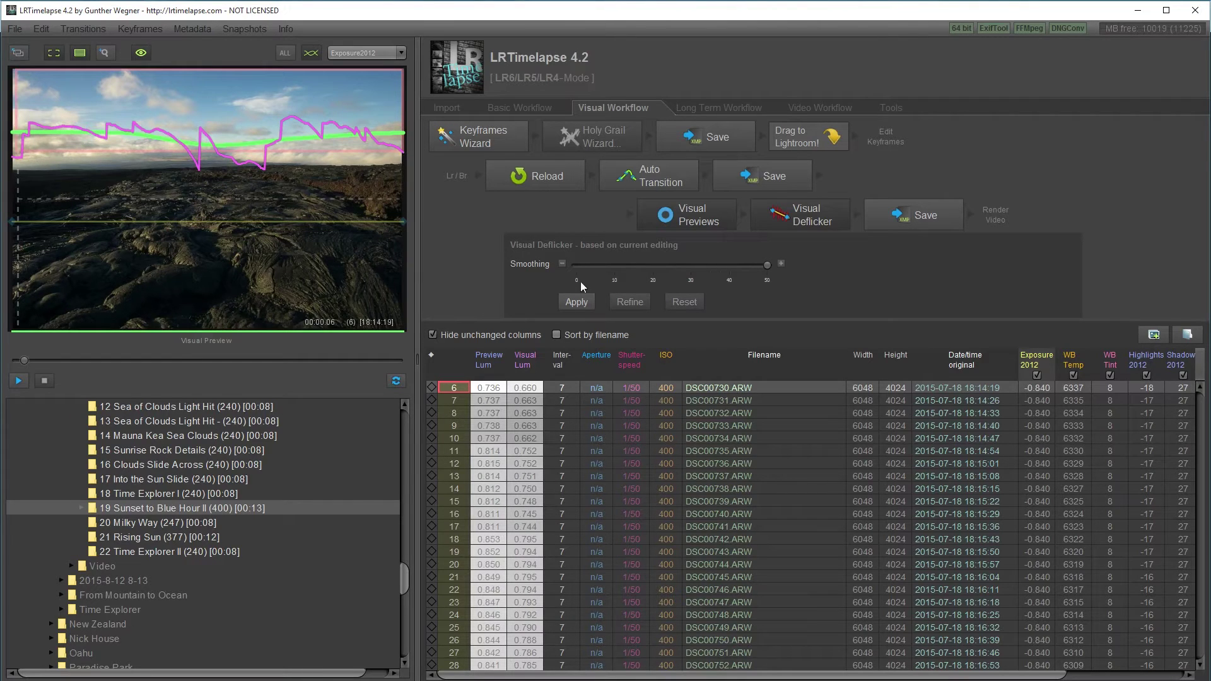
Try deflicker smoothing at about 9 and 20, scrub to frame 49, then settle on about 45
left_click_drag(769, 262, 630, 267)
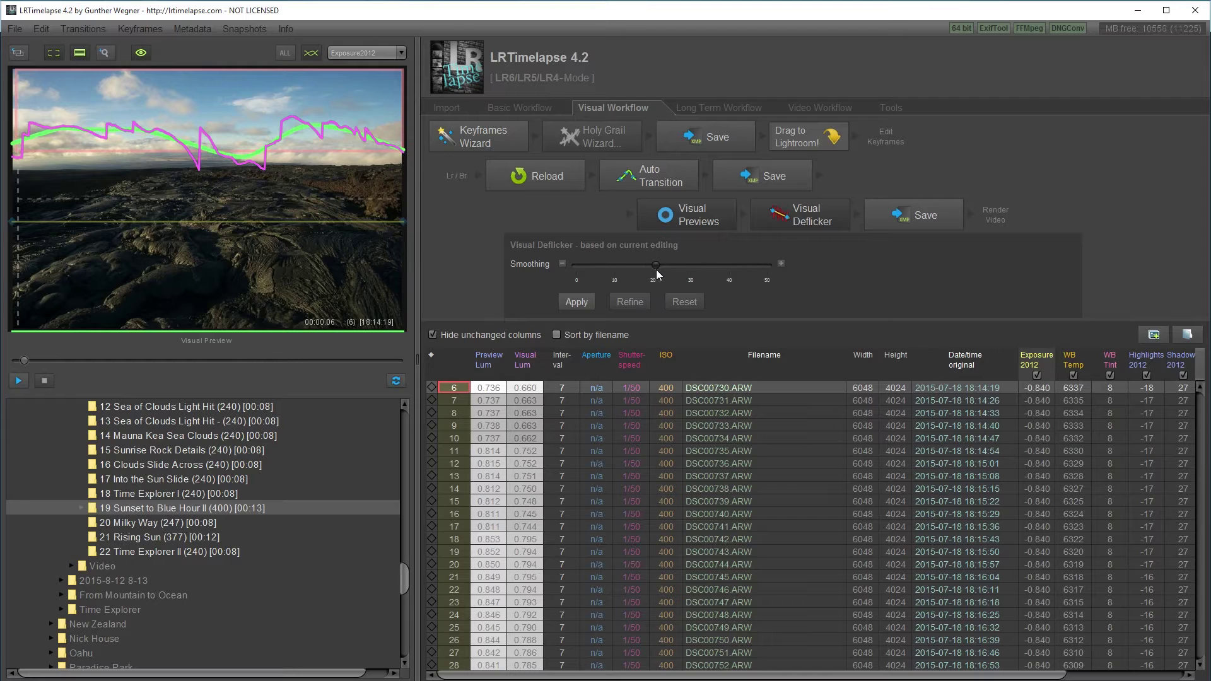
left_click_drag(656, 269, 655, 269)
left_click_drag(24, 360, 255, 330)
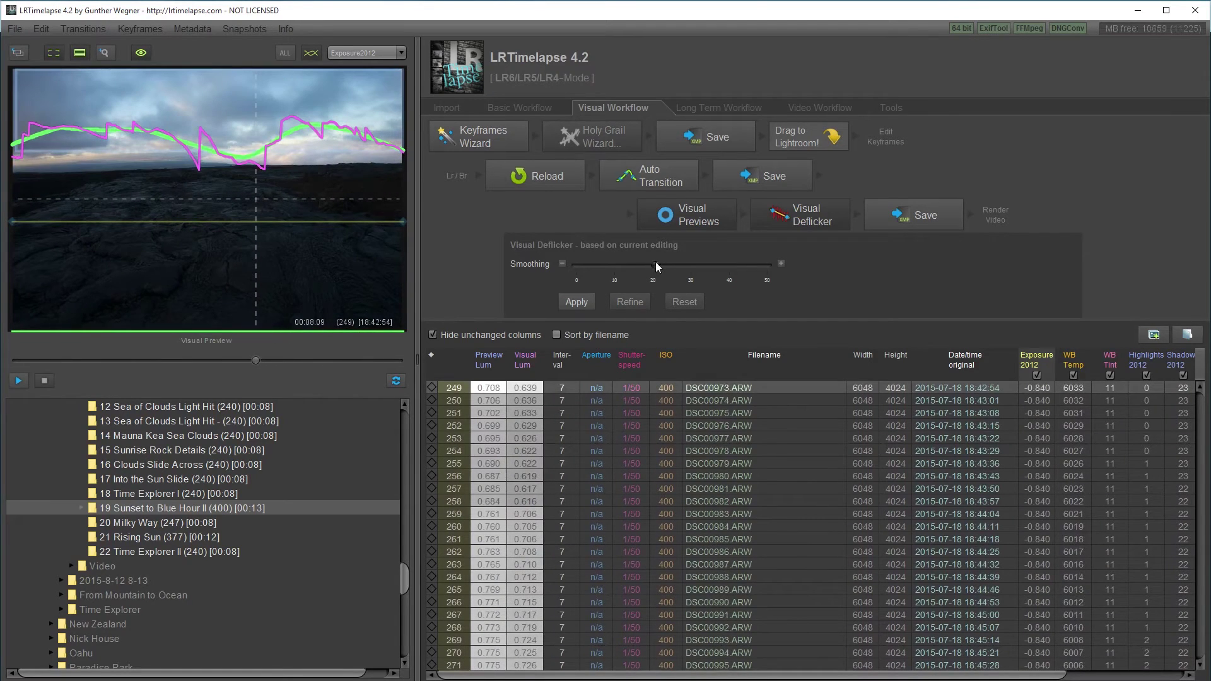
left_click_drag(656, 265, 751, 270)
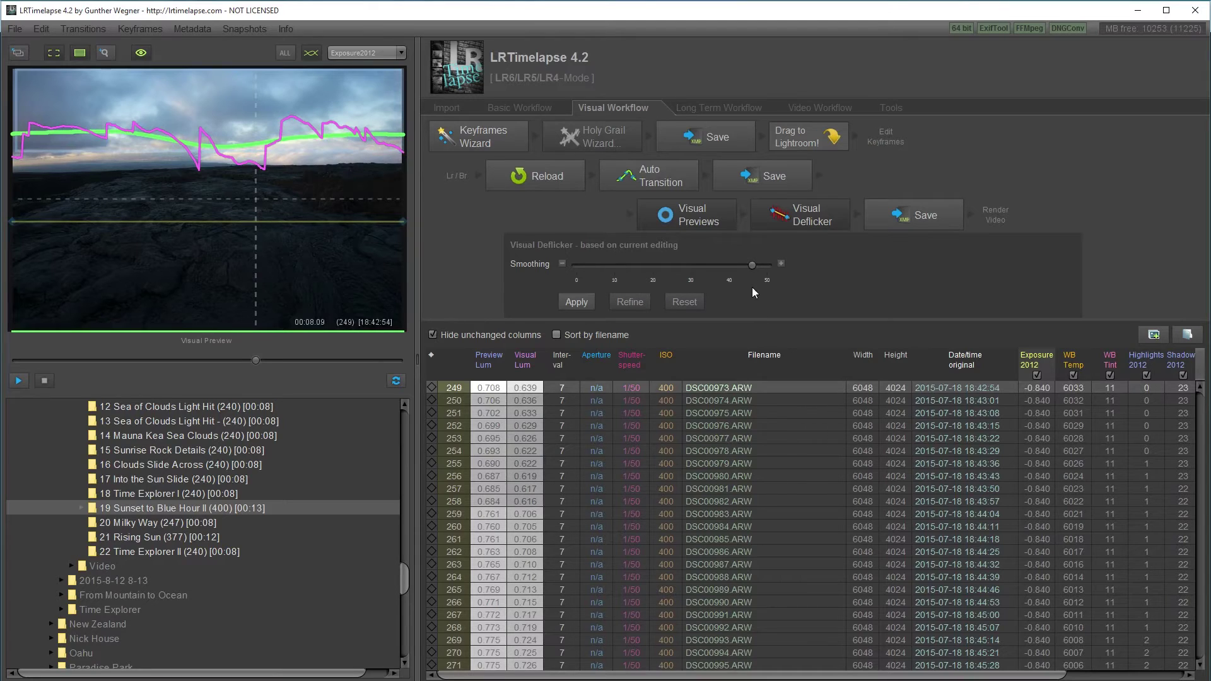
left_click(695, 217)
Apply the visual deflicker to every frame and save the deflicker values into the metadata
left_click(568, 304)
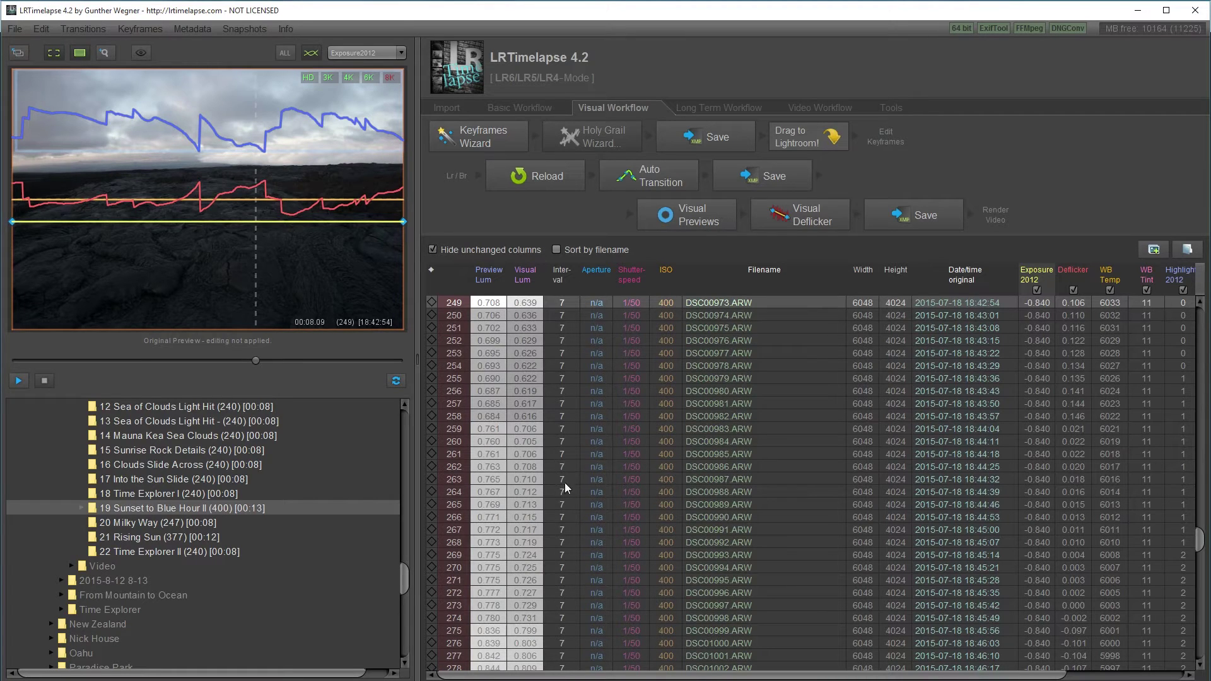
scroll(723, 411, "down", 4)
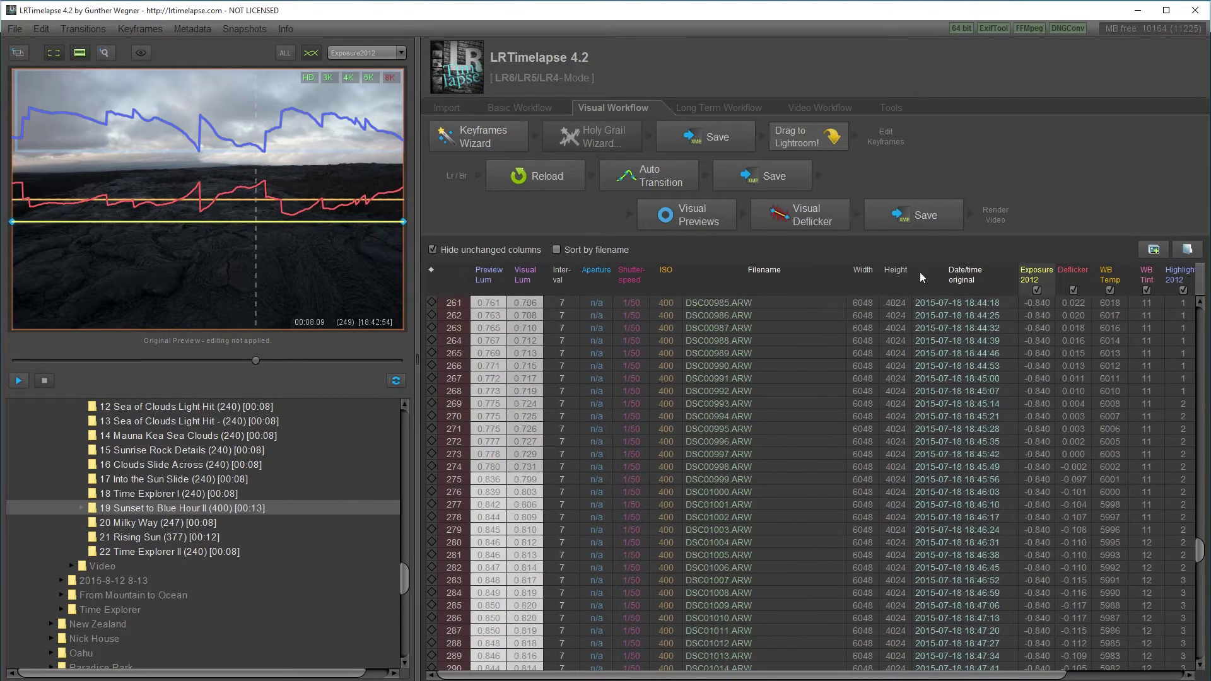
left_click(905, 213)
In Lightroom, filter to 00 LRT4 Full Sequence, select all 400 photos and read metadata from files
key("alt+Tab")
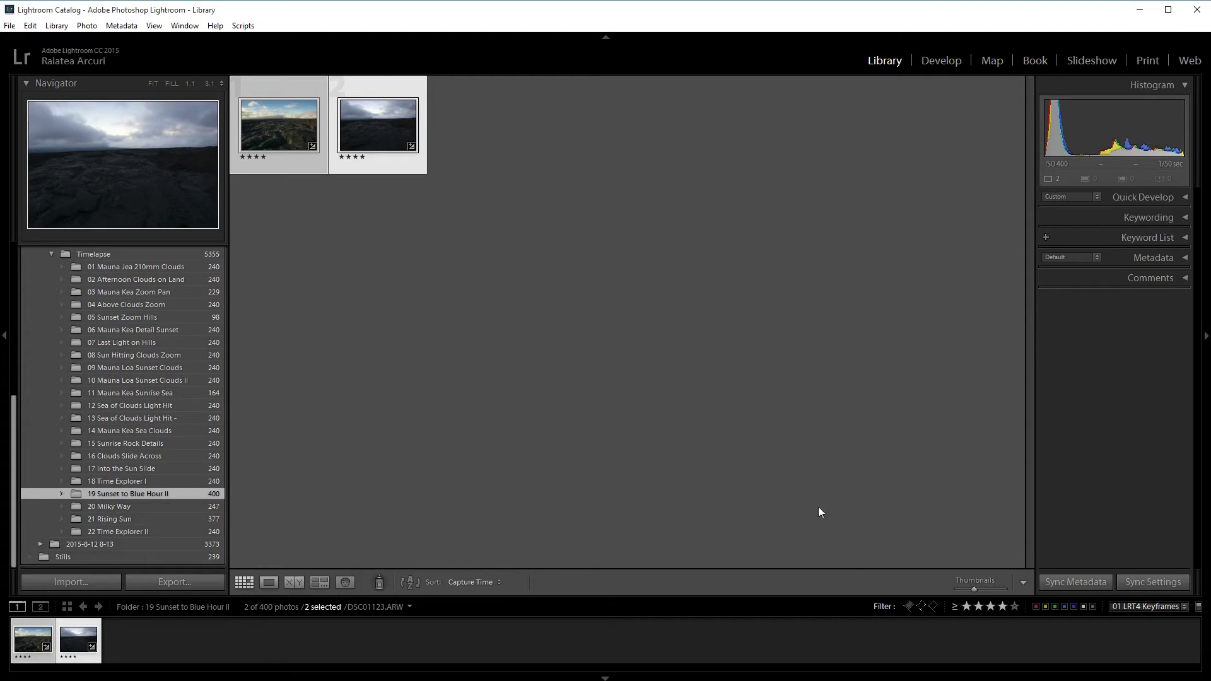
left_click(1132, 606)
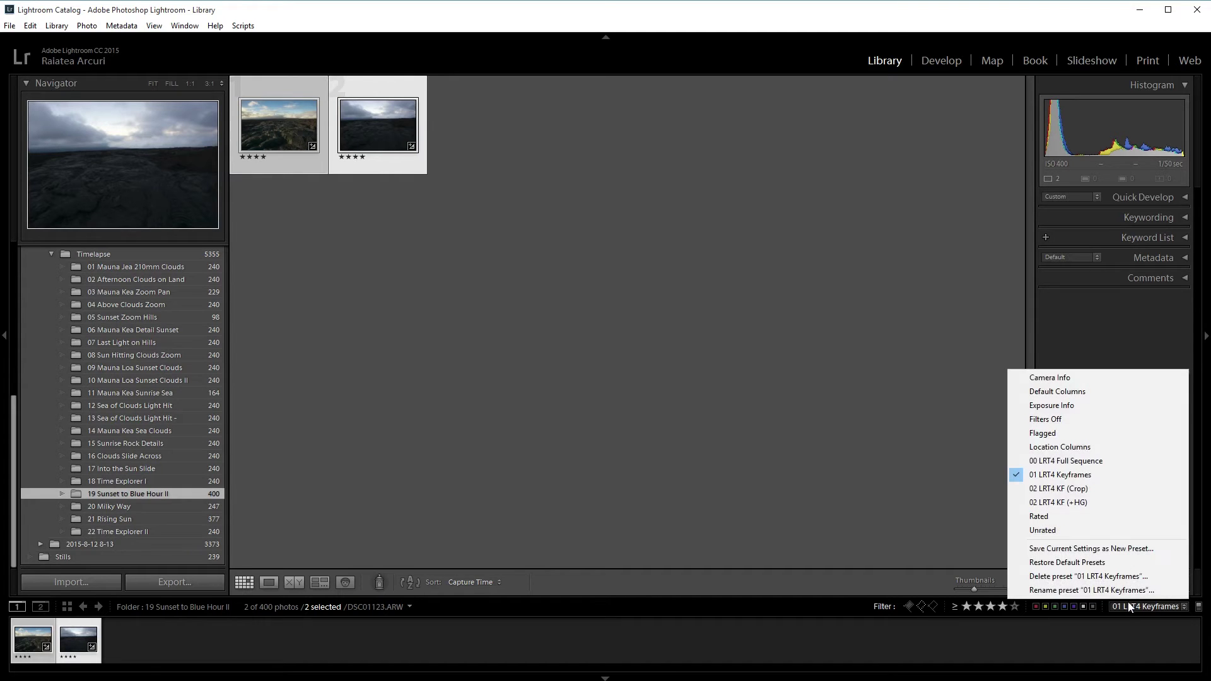
left_click(1063, 461)
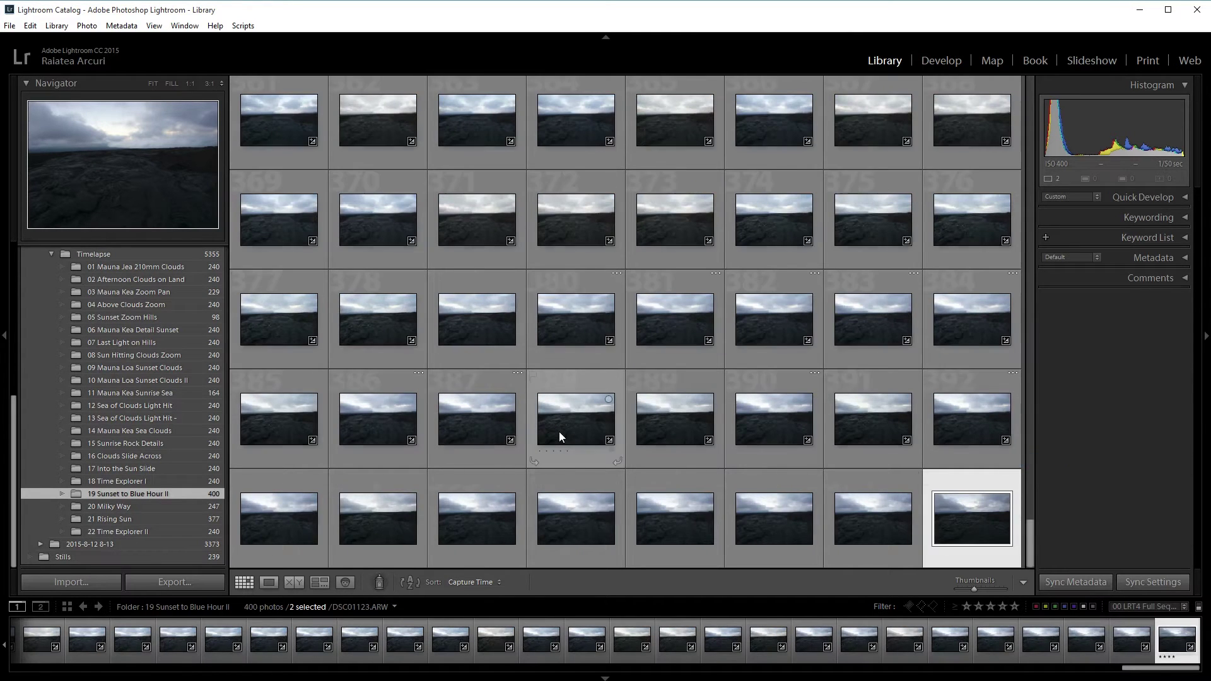
key("ctrl+a")
left_click(111, 28)
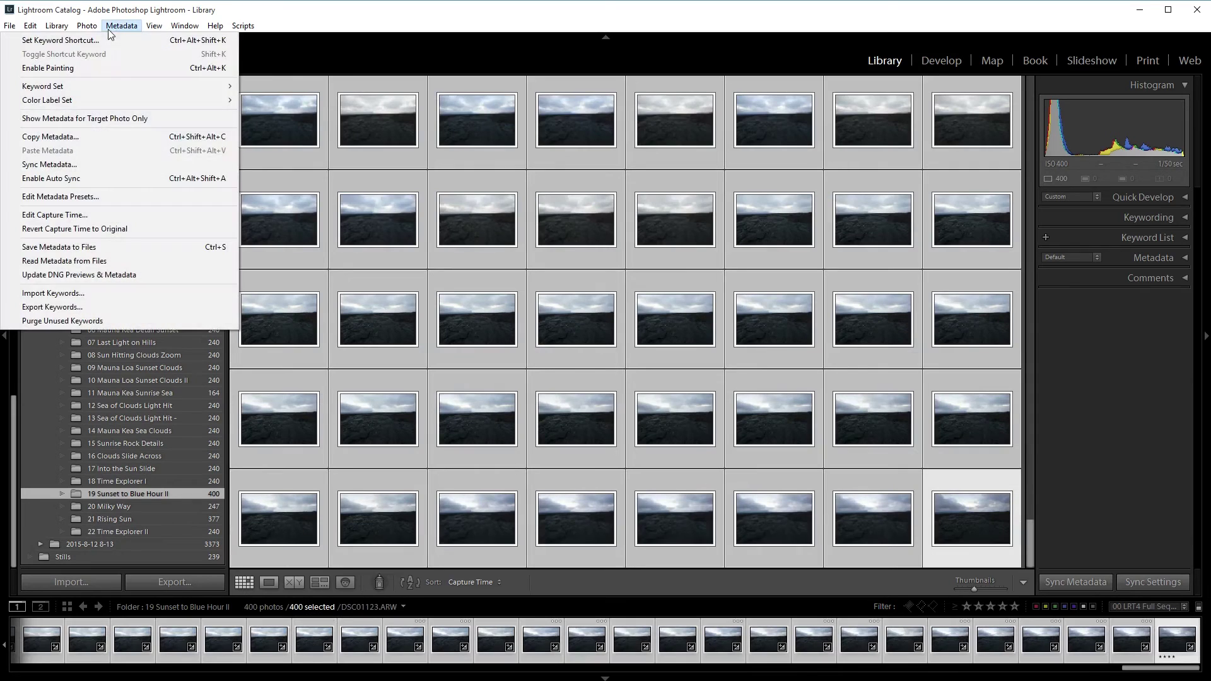
left_click(99, 261)
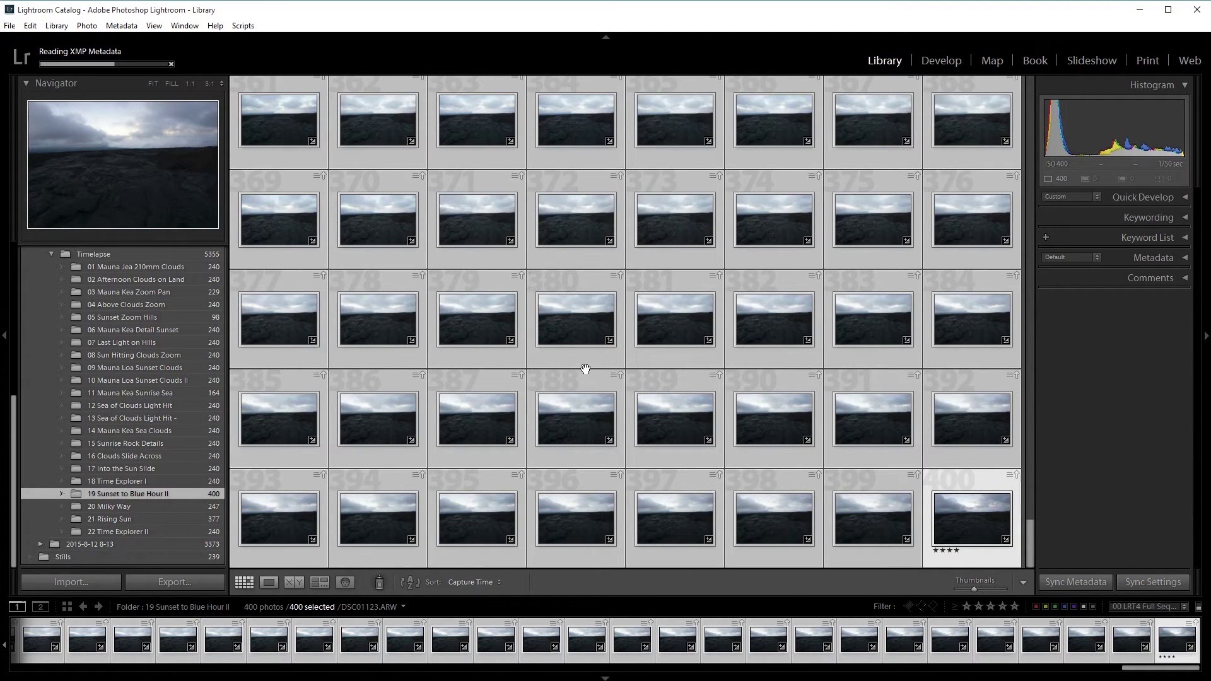
key("Home")
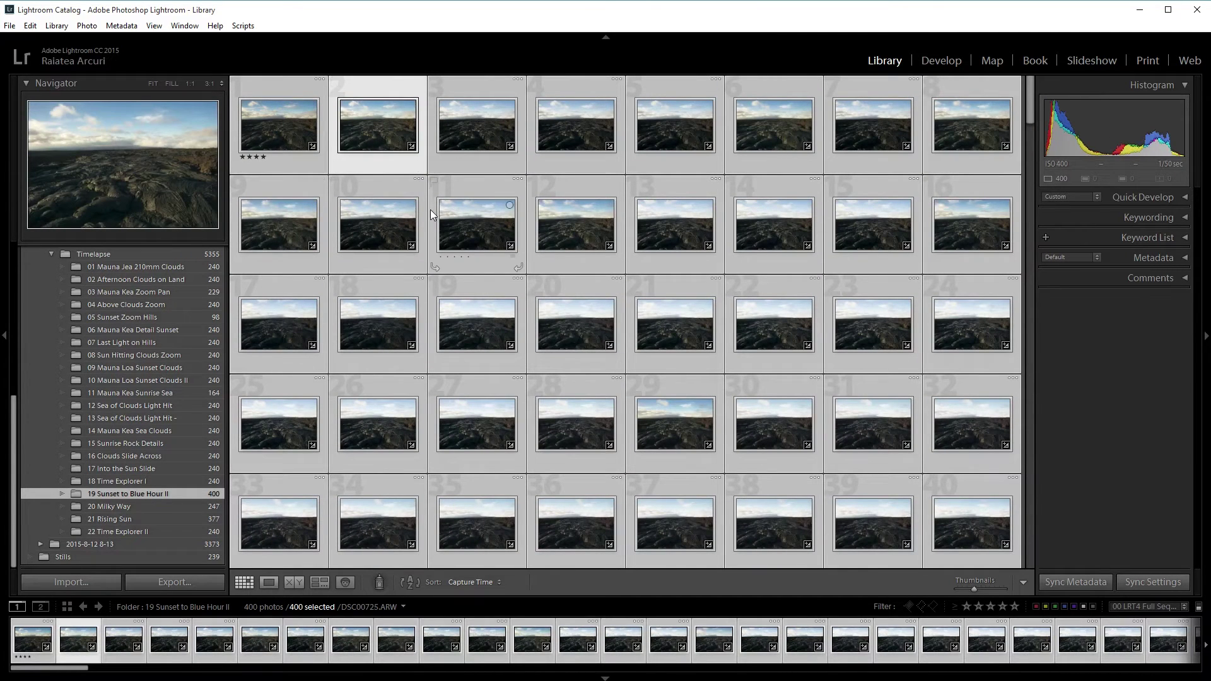
Review the export subfolder name and image format options for the 400 photos
key("ctrl+shift+e")
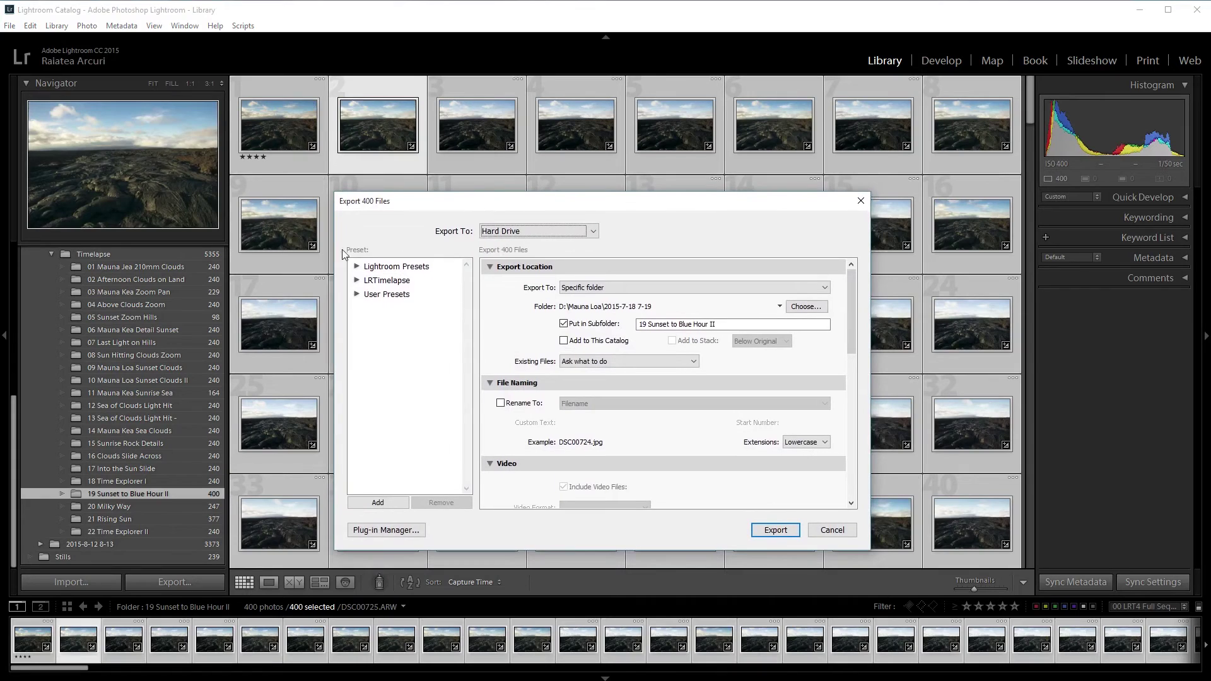
left_click(642, 321)
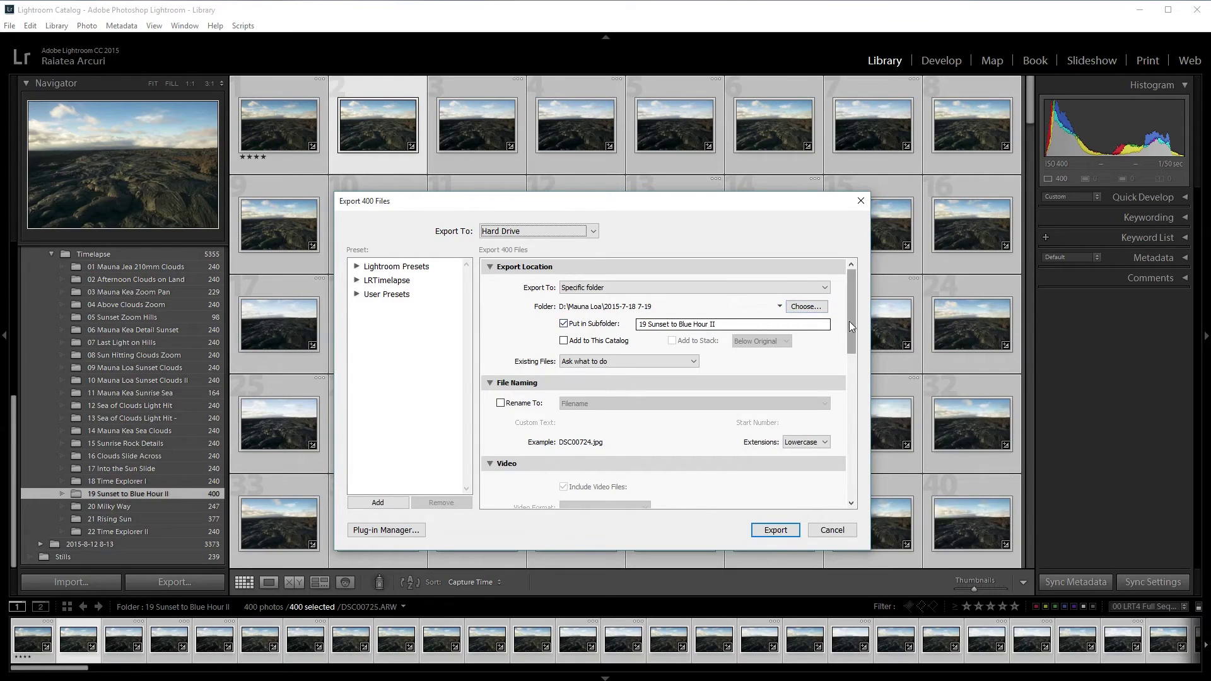
left_click_drag(853, 324, 865, 415)
left_click(587, 326)
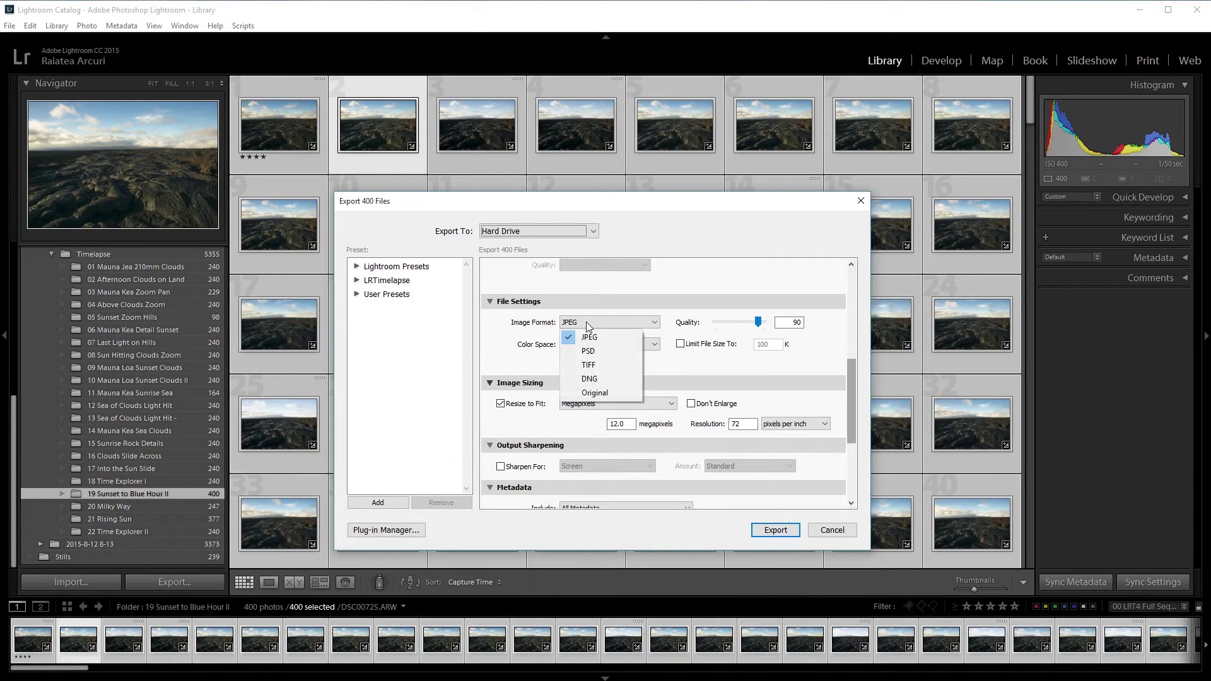
scroll(687, 320, "down", 2)
Check the file settings (JPEG quality 90, sRGB, 12 megapixels) and cancel without exporting
left_click(791, 303)
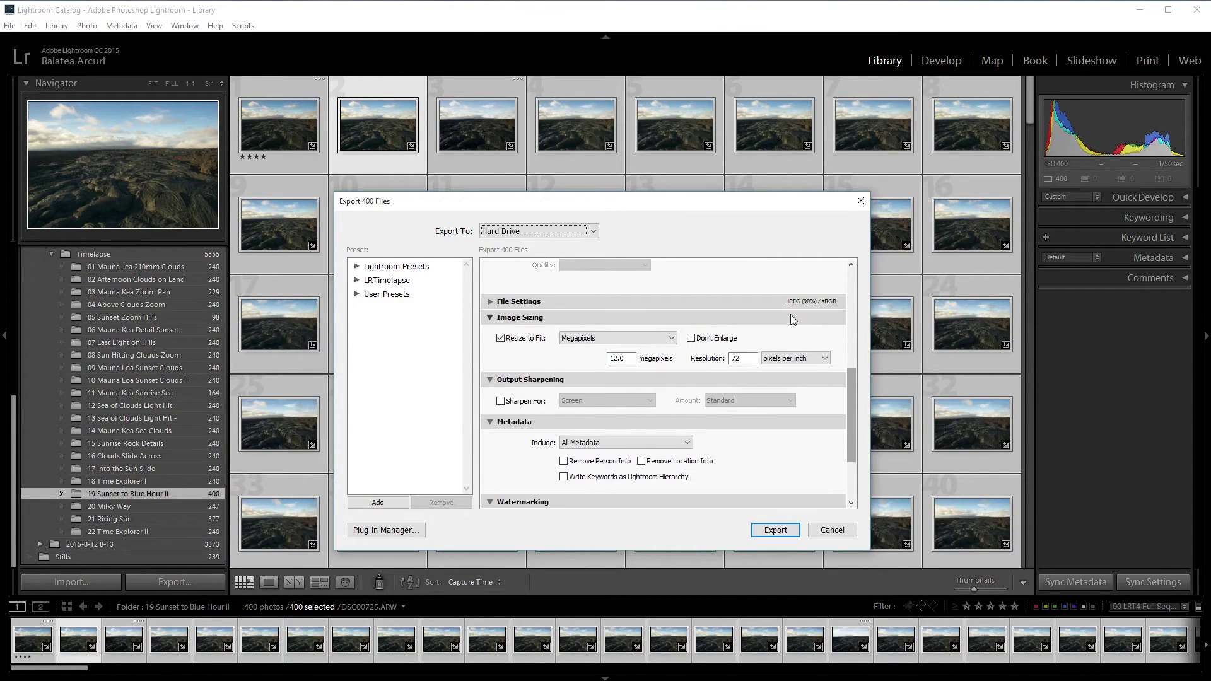
left_click(805, 302)
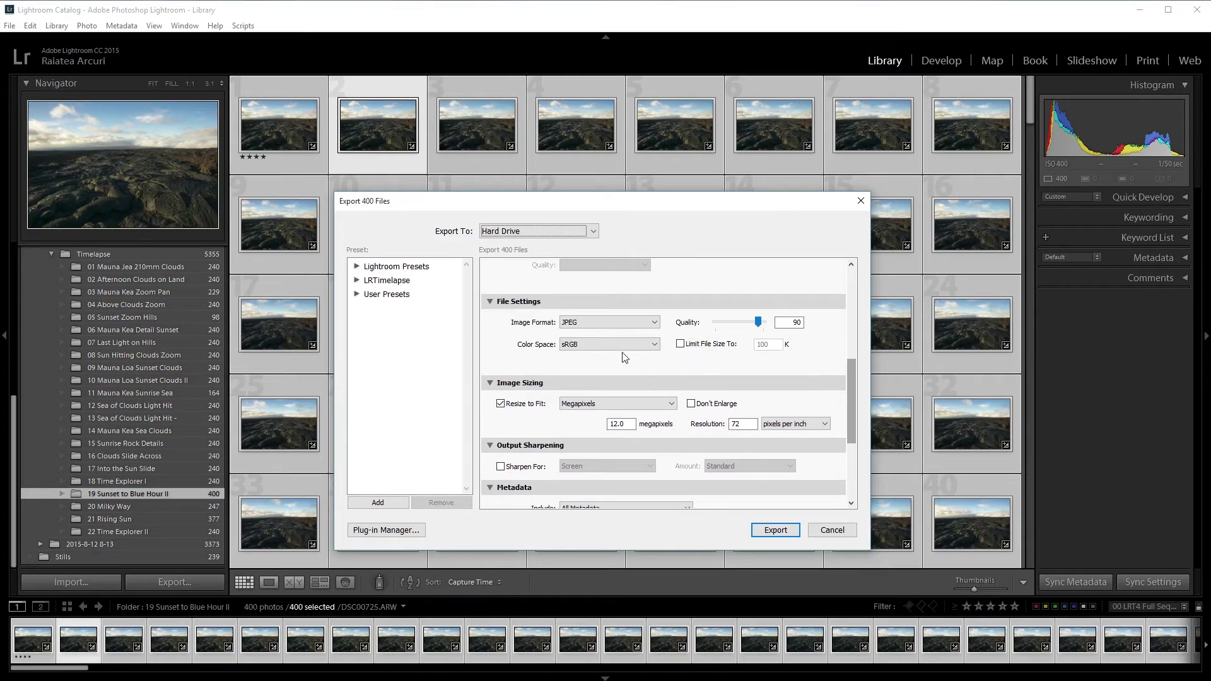
scroll(849, 384, "down", 2)
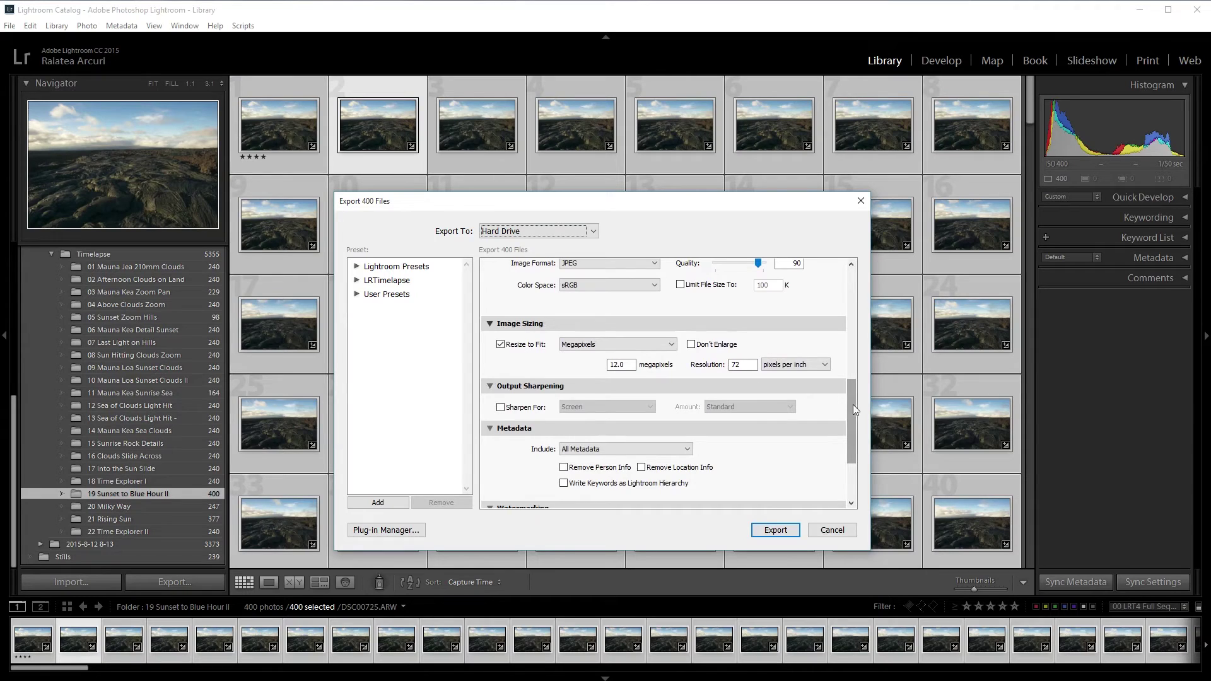
left_click_drag(853, 404, 778, 561)
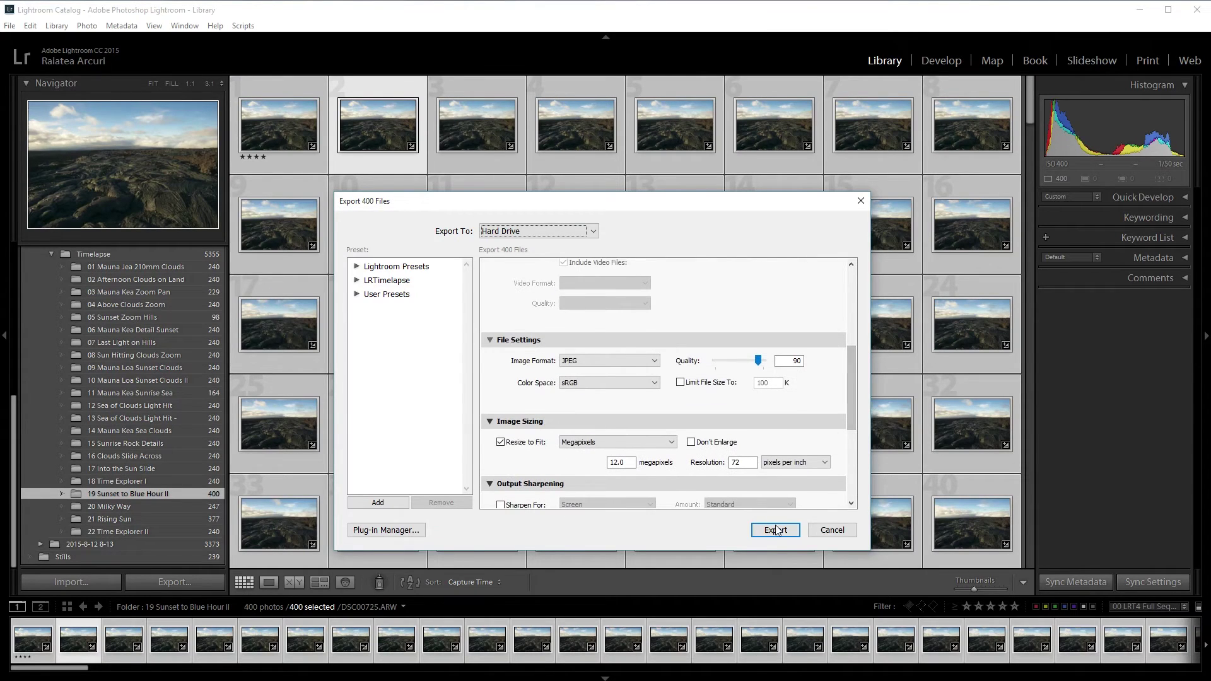
left_click_drag(850, 429, 850, 353)
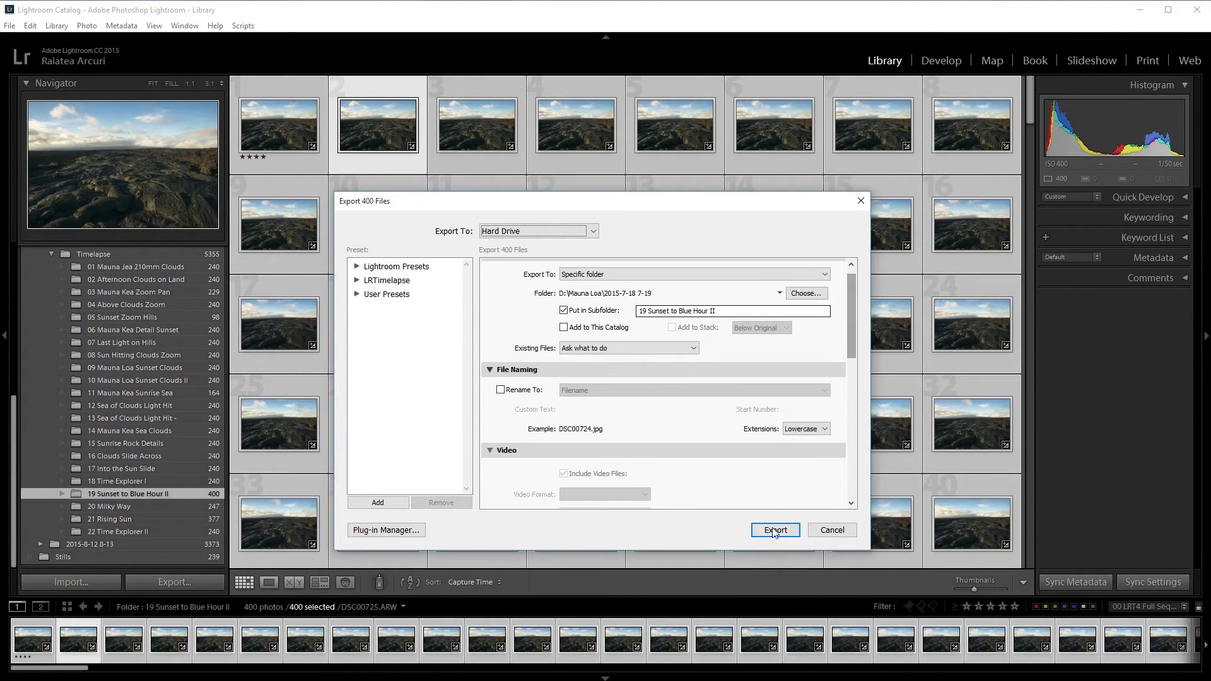
left_click(830, 531)
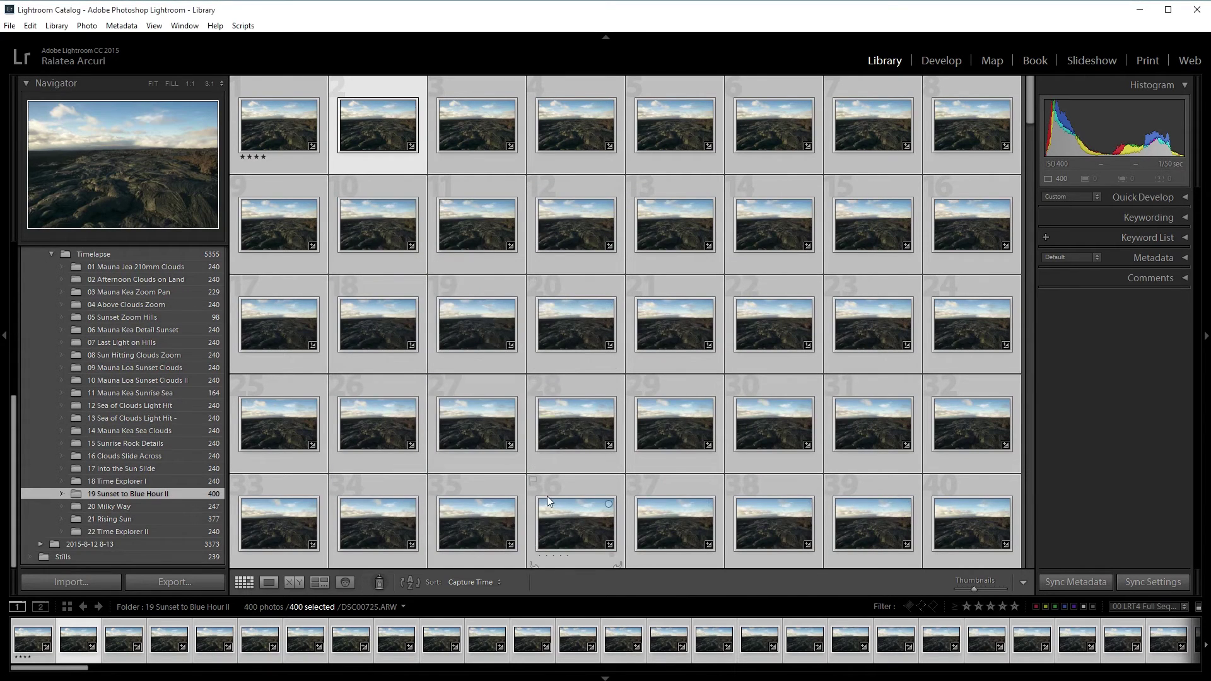
key("alt+Tab")
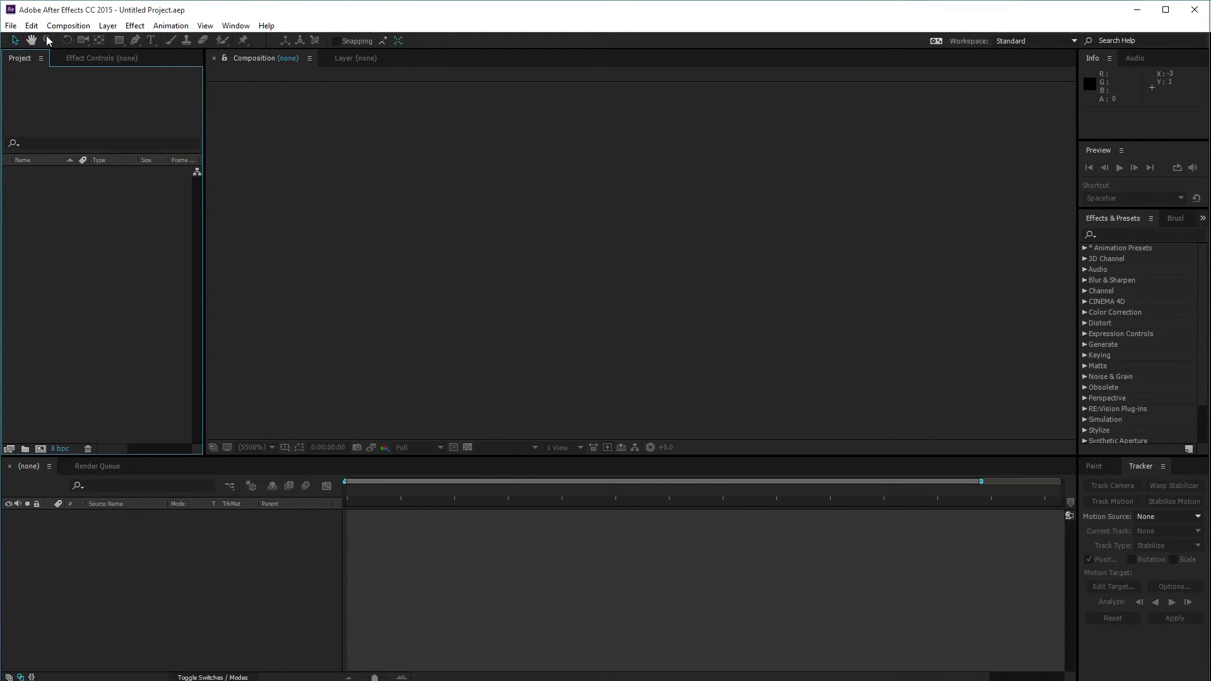
double_click(59, 260)
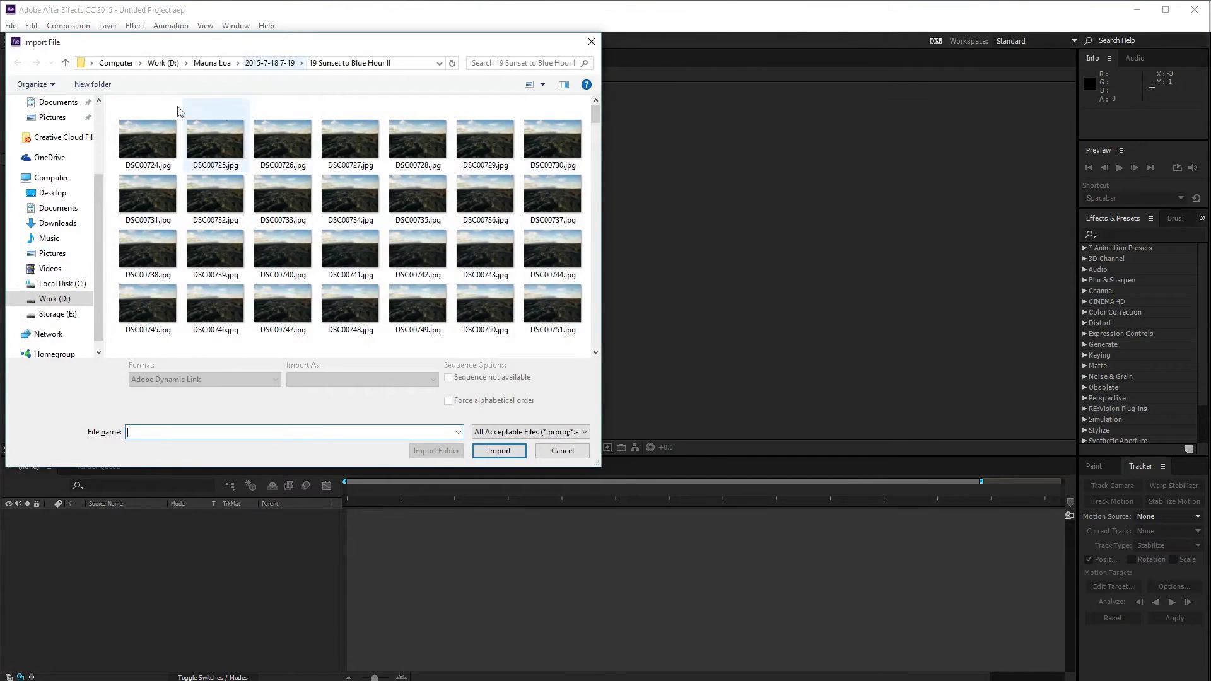
left_click(155, 137)
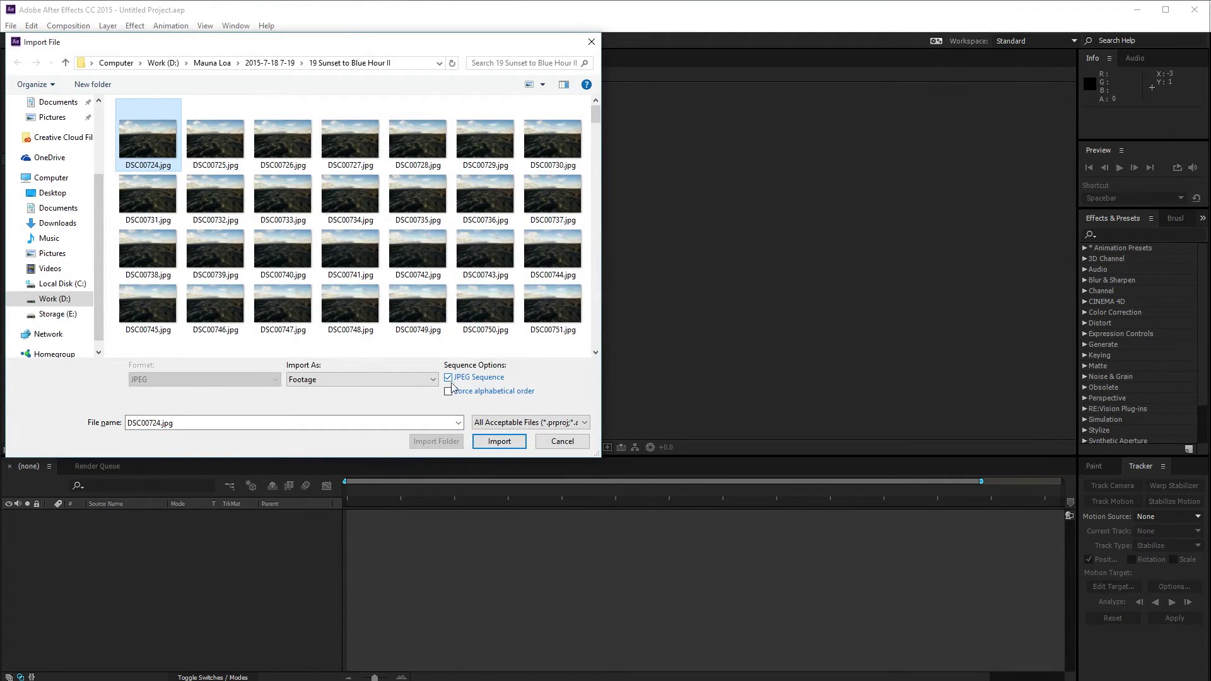
left_click(495, 441)
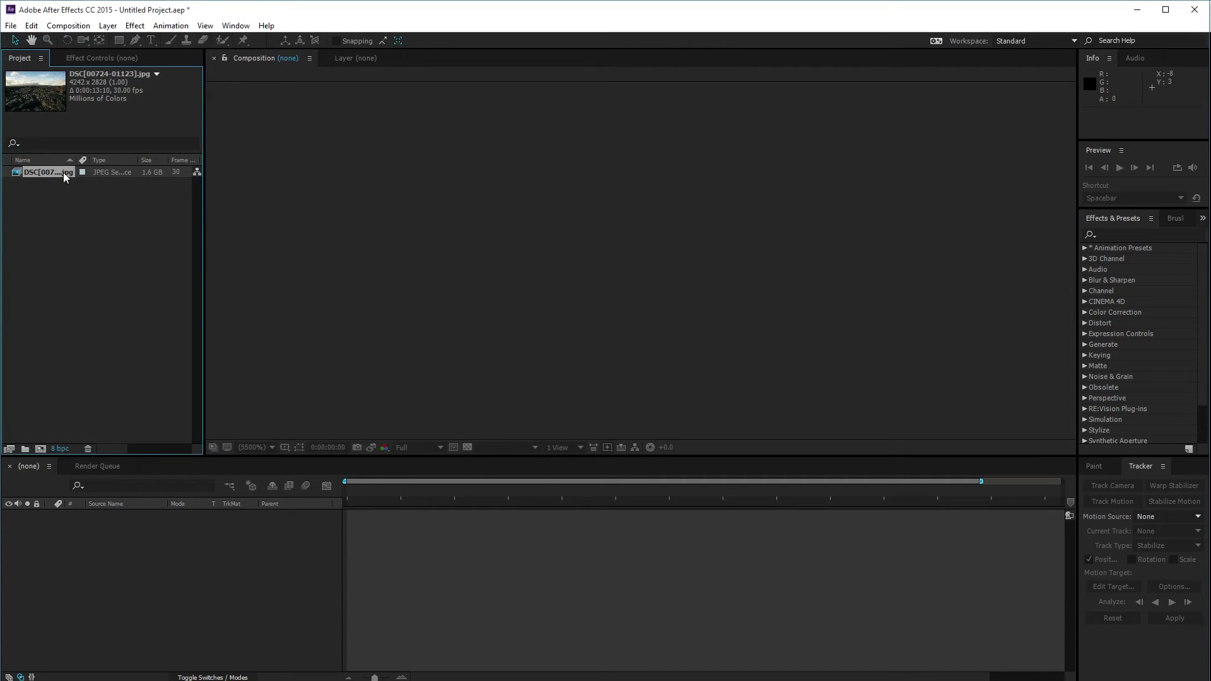
Reinterpret the image sequence footage to assume a frame rate of 24 fps
key("ctrl+alt+g")
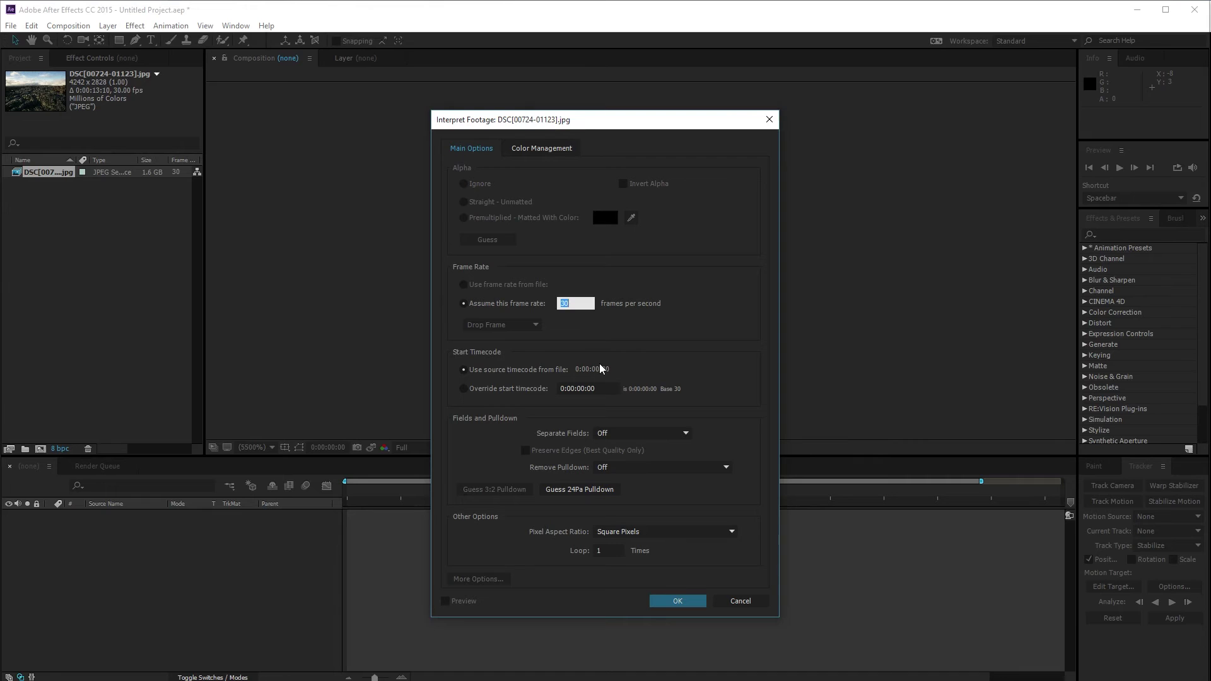
type("24")
left_click(665, 599)
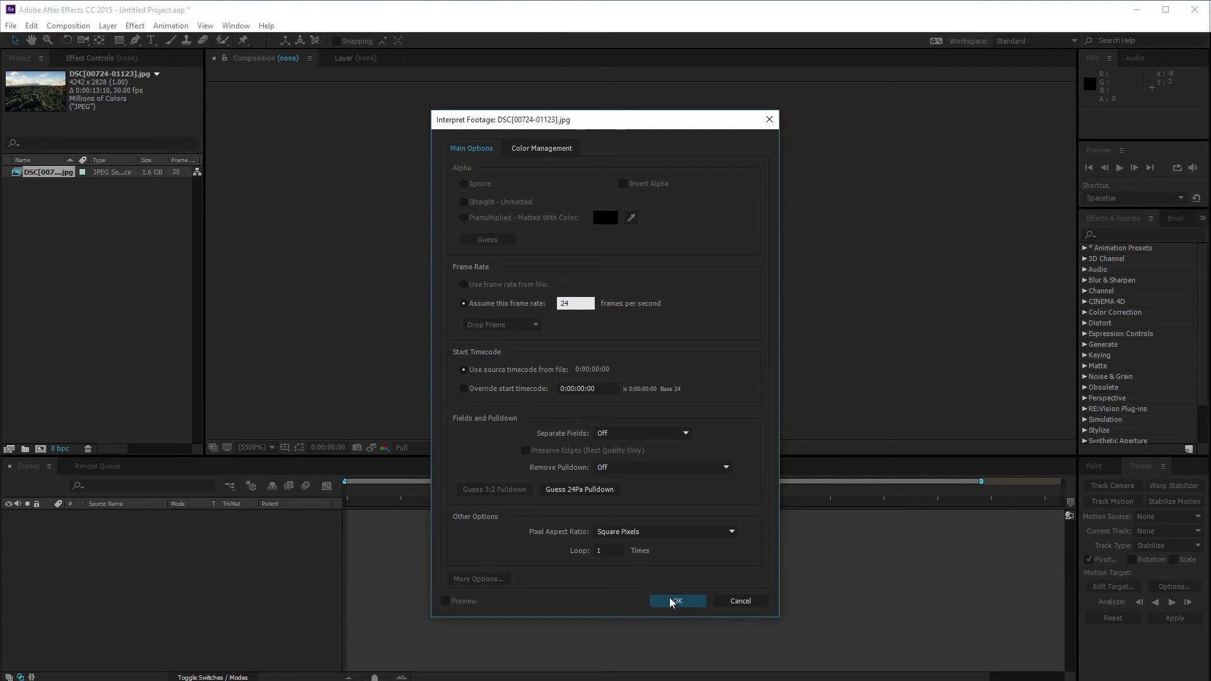
Build a DSC comp from the footage and apply Warp Stabilizer VFX, found by searching 'warp'
left_click_drag(43, 174, 374, 271)
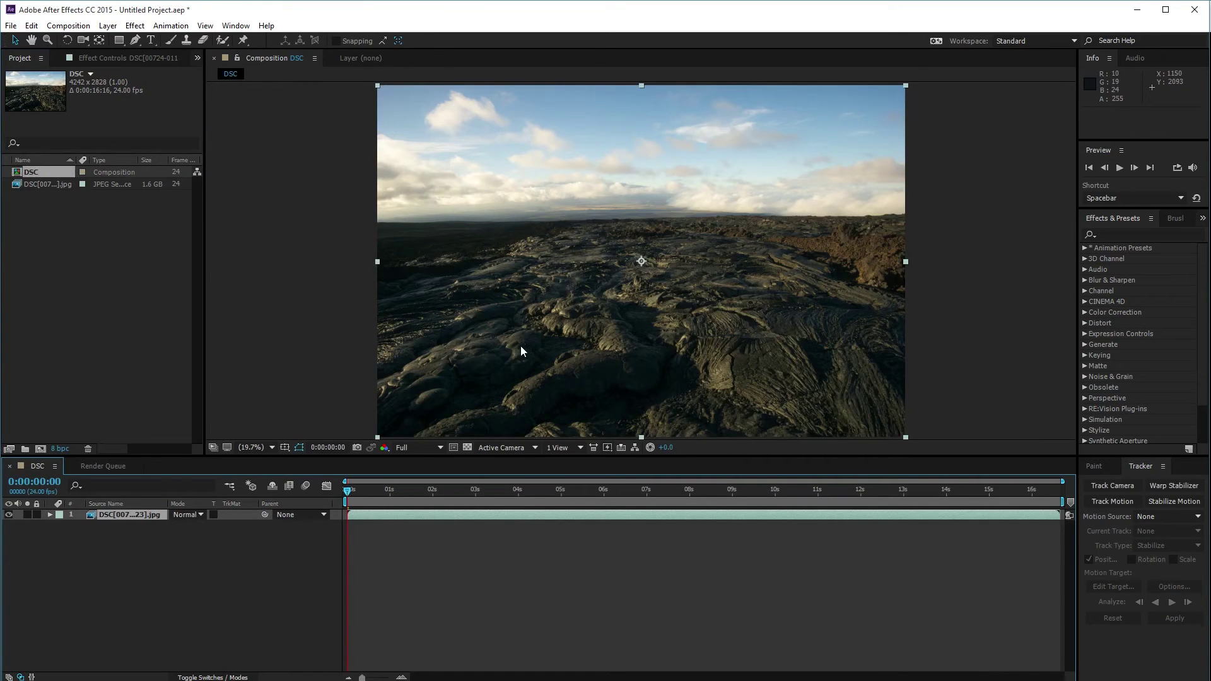
left_click_drag(349, 491, 318, 490)
left_click(1143, 236)
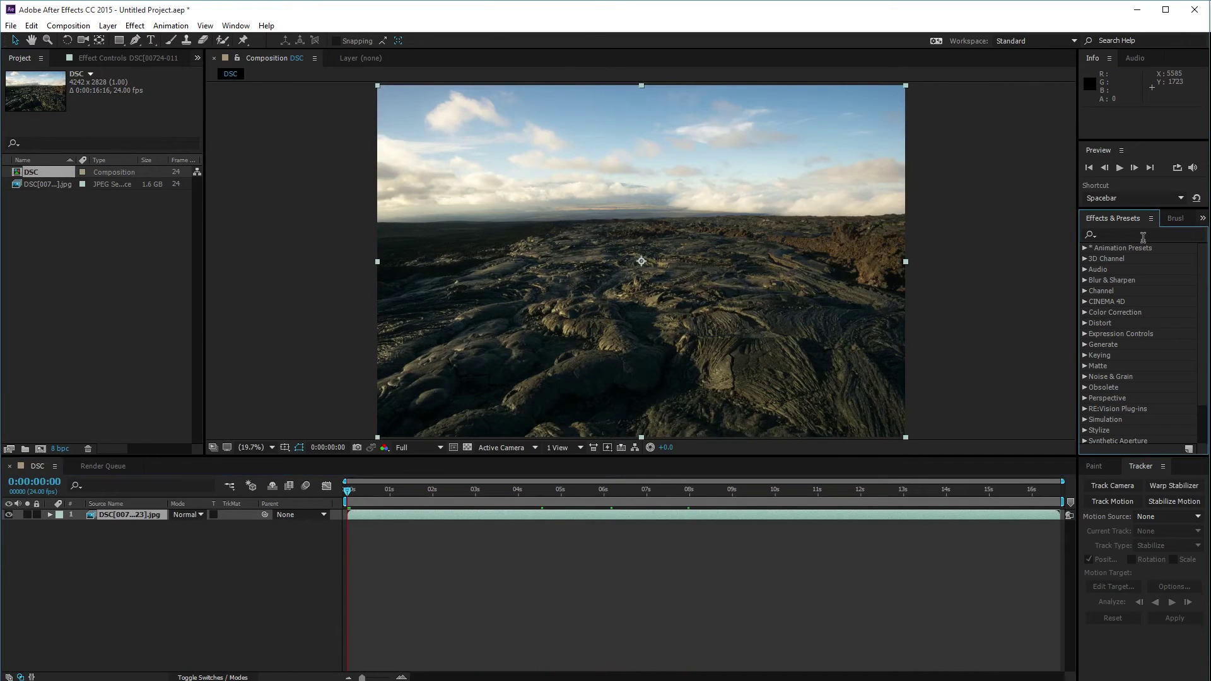
key("w")
left_click(1140, 234)
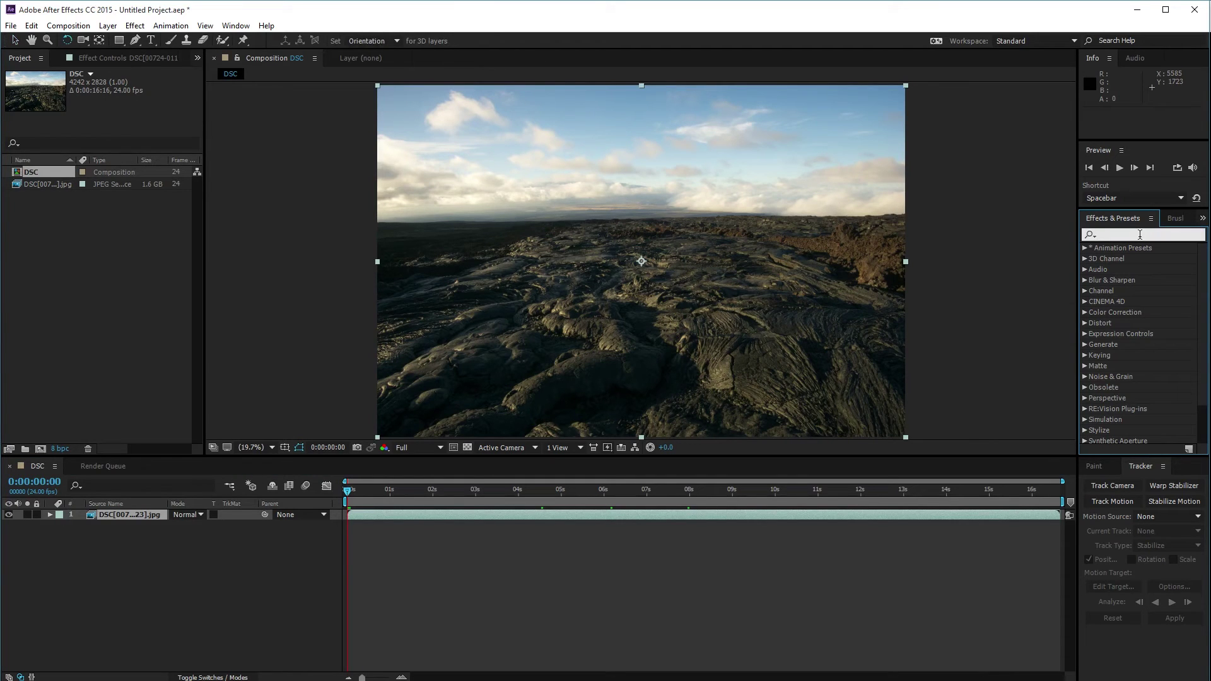
type("warp")
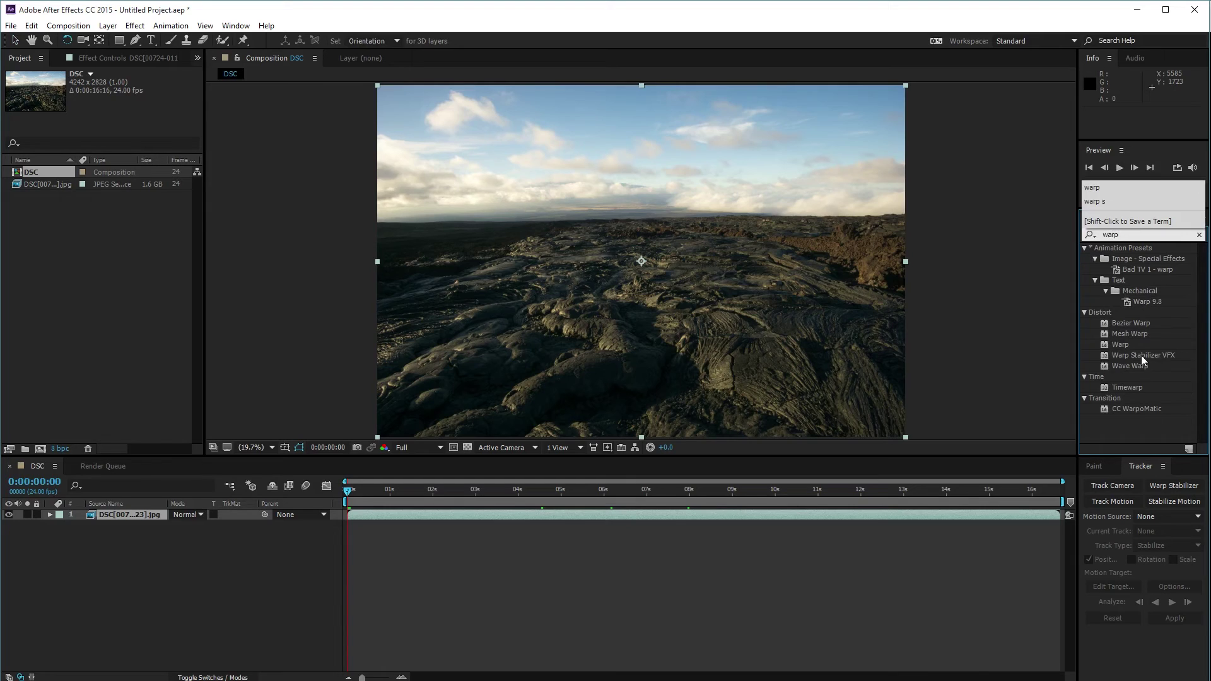
left_click_drag(1143, 355, 702, 317)
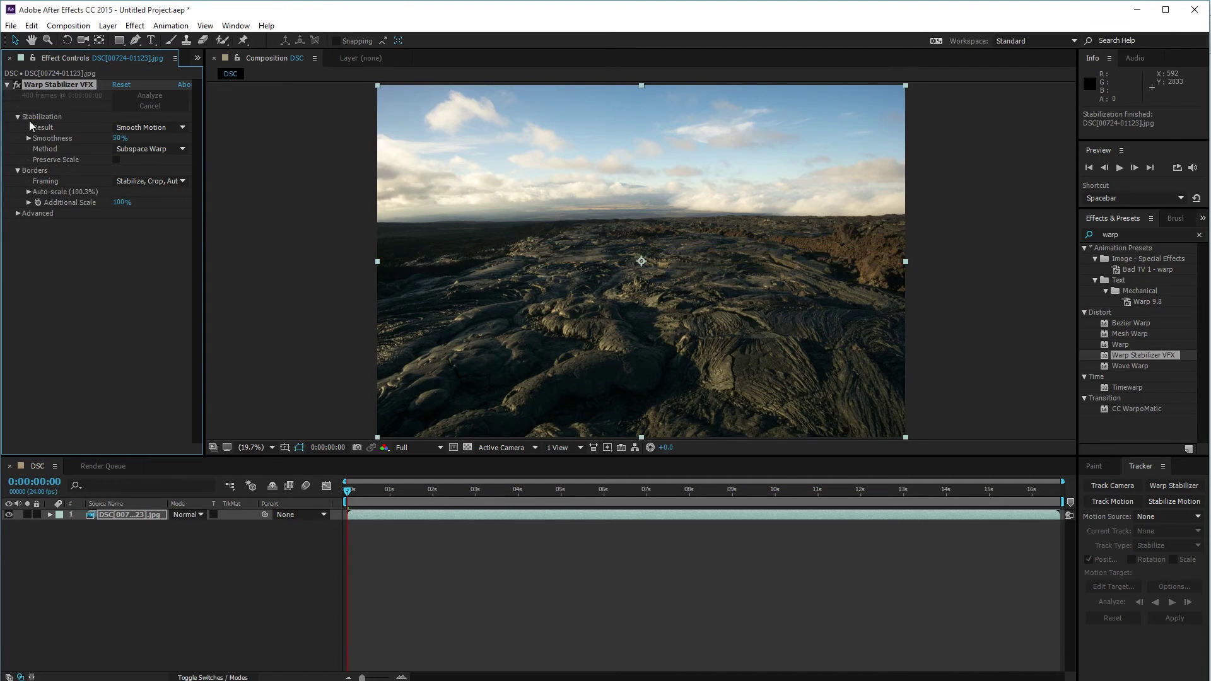
left_click(17, 86)
left_click_drag(373, 498, 950, 491)
left_click(585, 492)
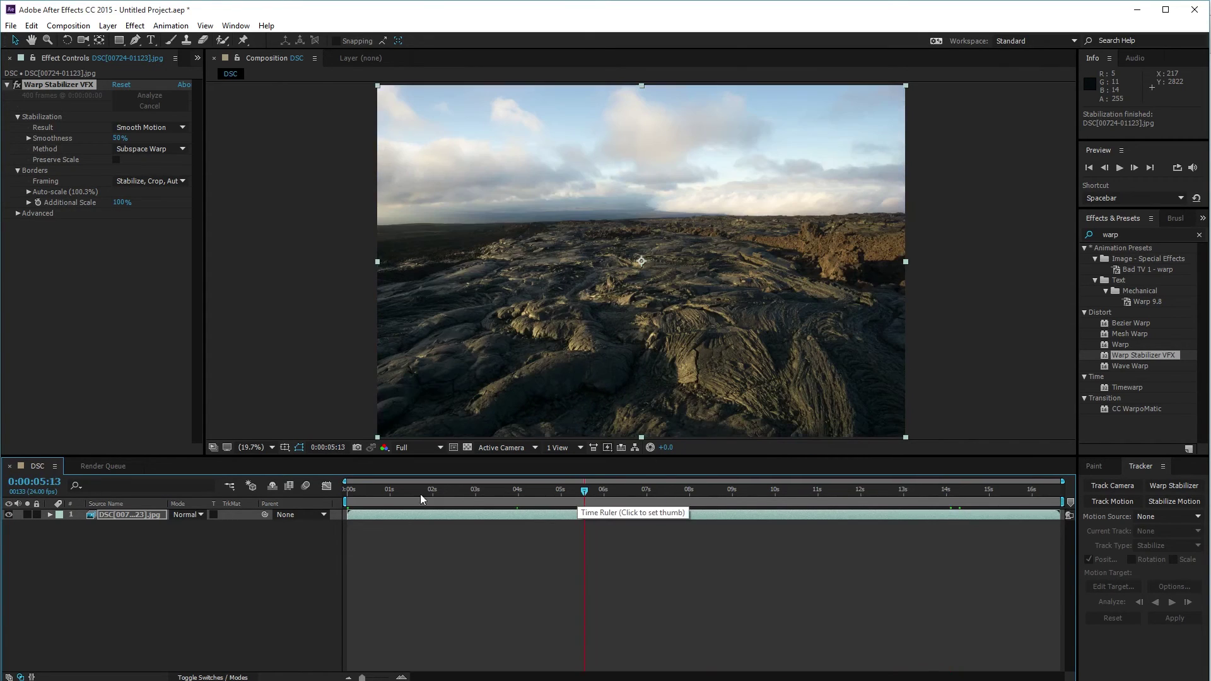
left_click(391, 493)
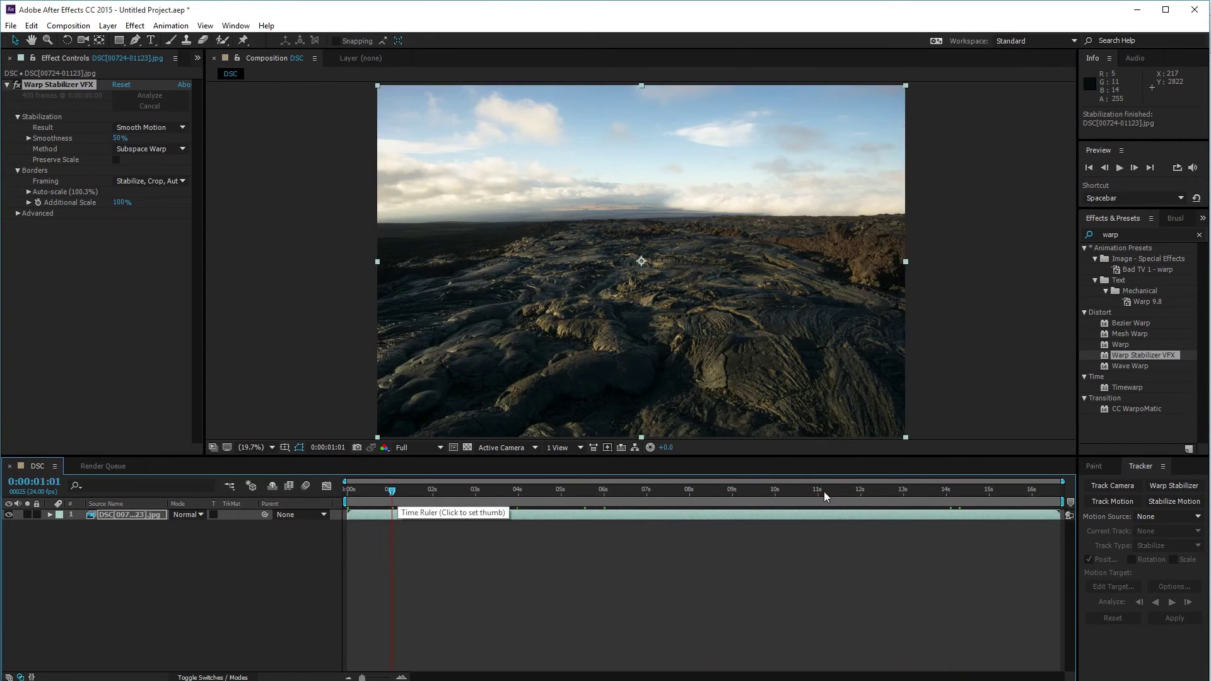
left_click(841, 491)
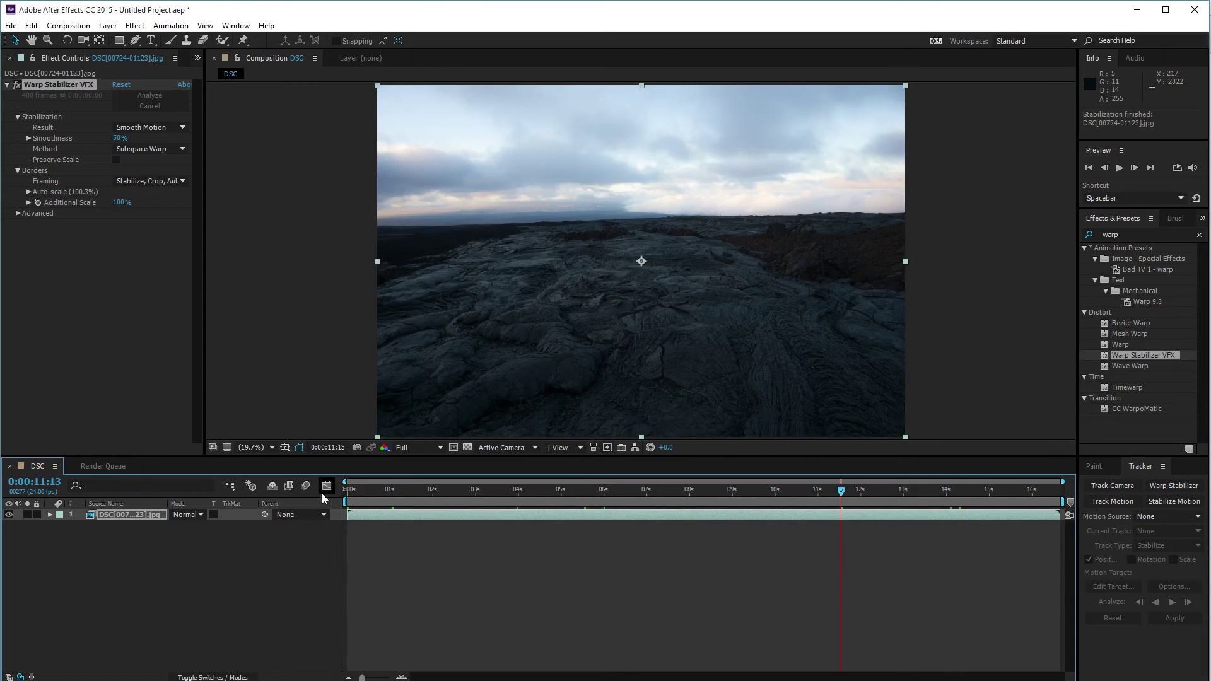
key("Home")
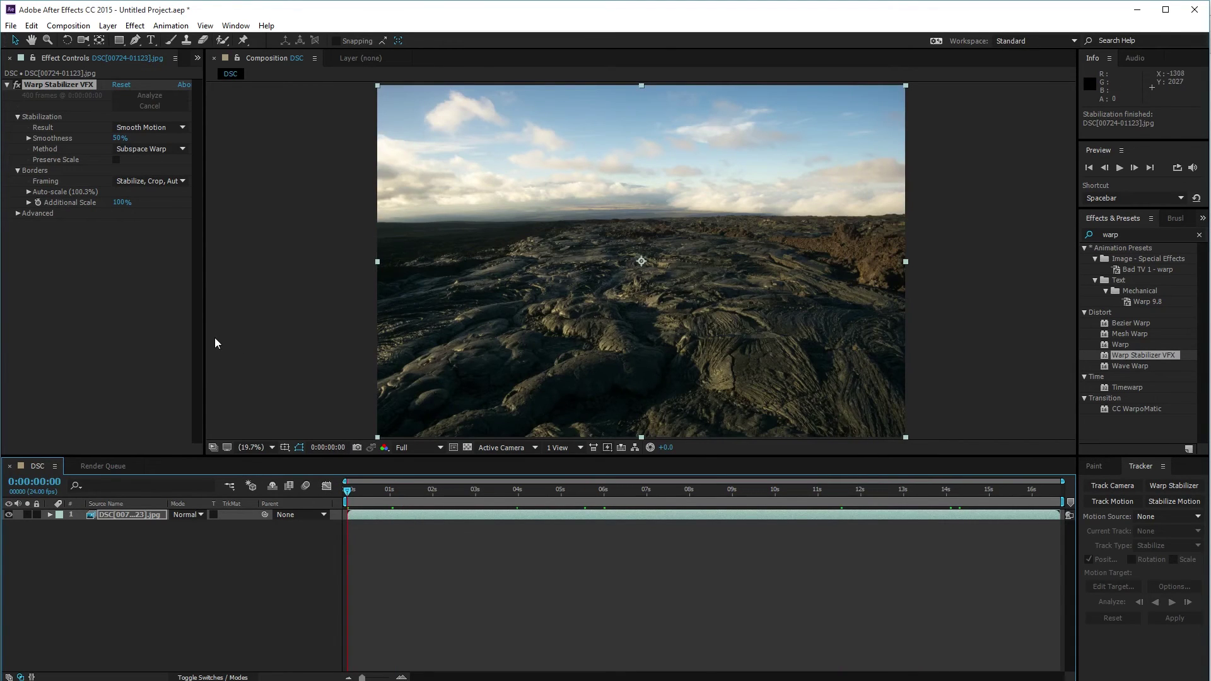
Rename the current composition to 'Sunset to Blue Hour' in Composition Settings
left_click(68, 26)
left_click(74, 41)
left_click(724, 511)
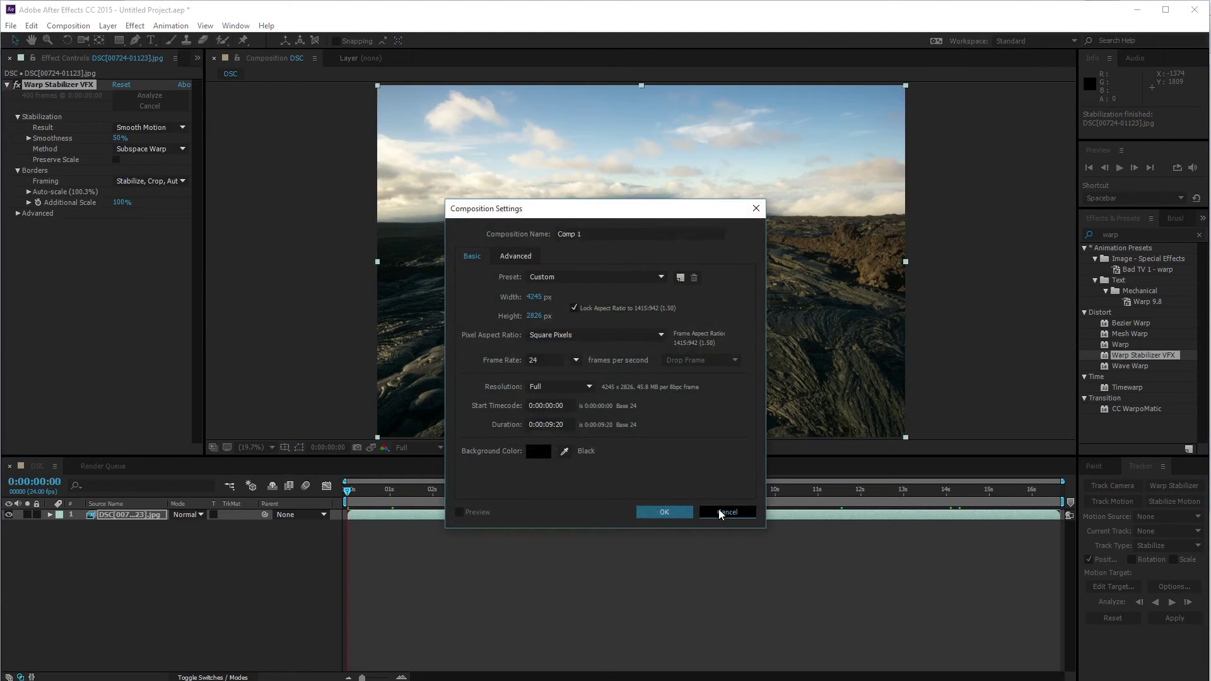
left_click(63, 25)
left_click(68, 58)
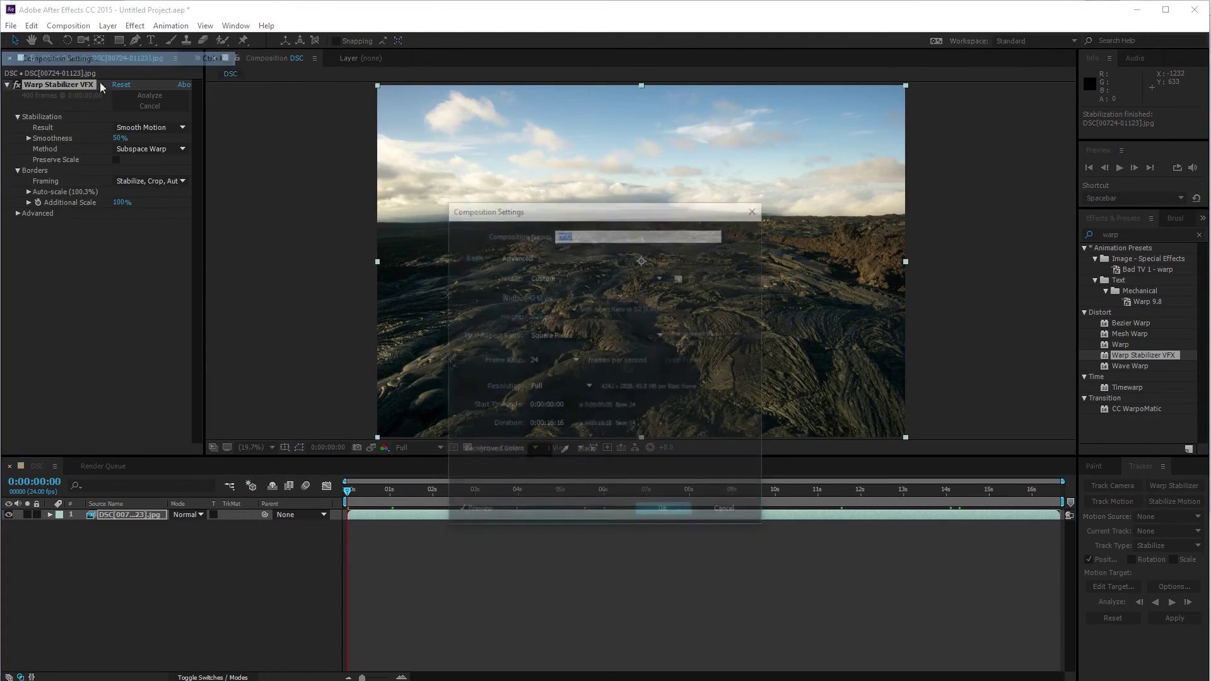
left_click_drag(563, 215, 500, 235)
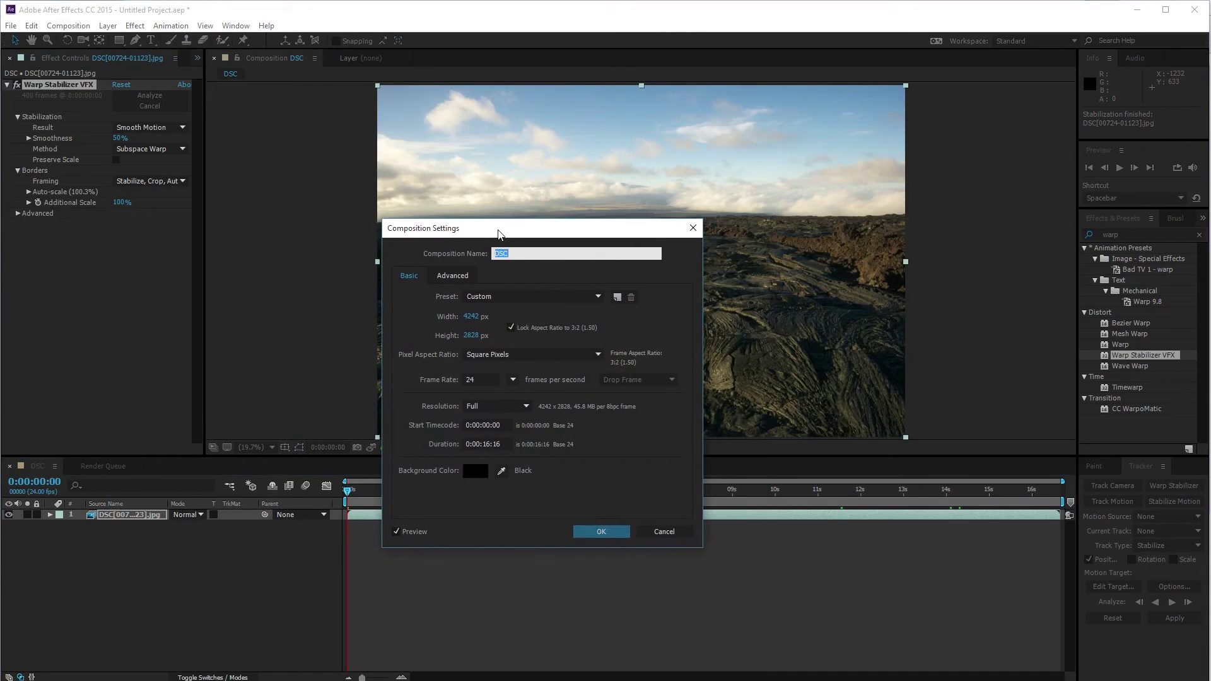
type("Sunset to Blue Hour")
Unlock the aspect ratio and set the composition size to 3840×2160
left_click(473, 319)
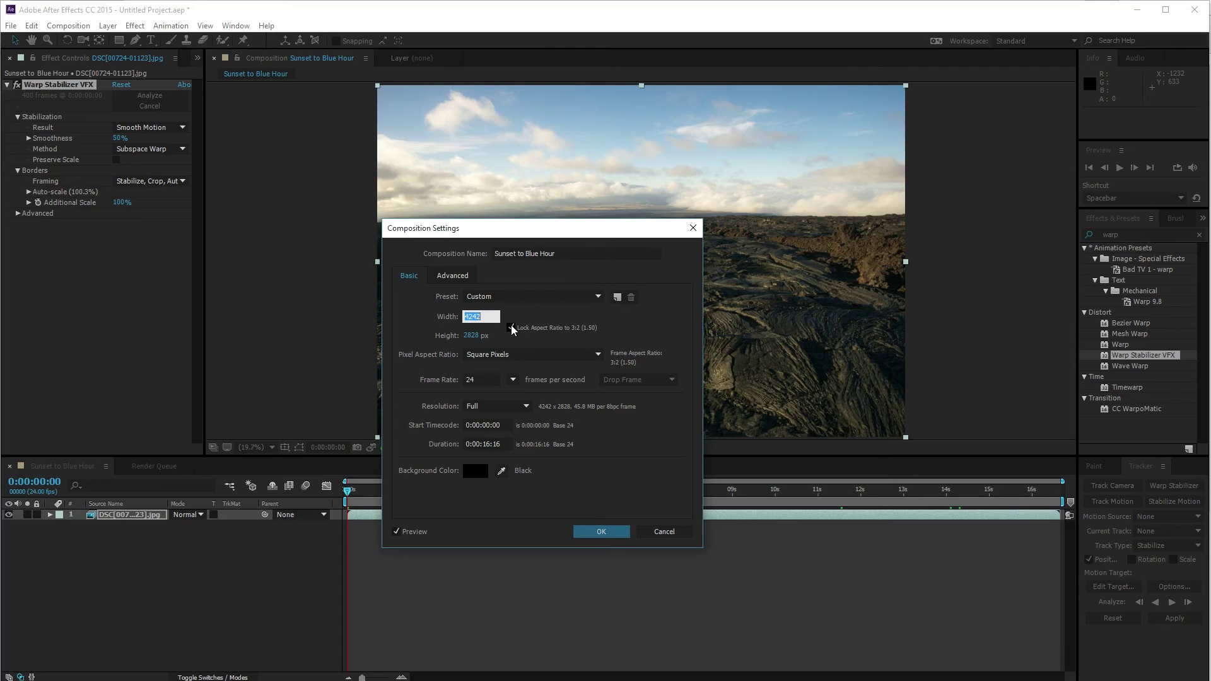
type("3840")
key("Tab")
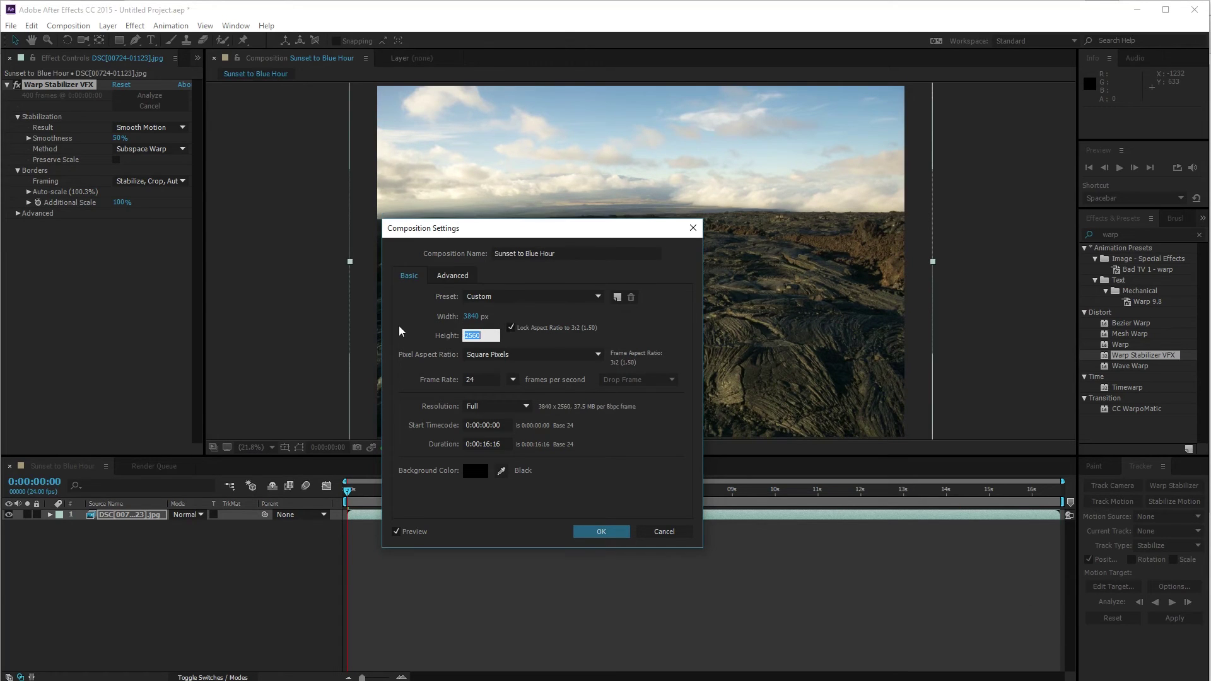
left_click(511, 328)
left_click(478, 335)
type("2160")
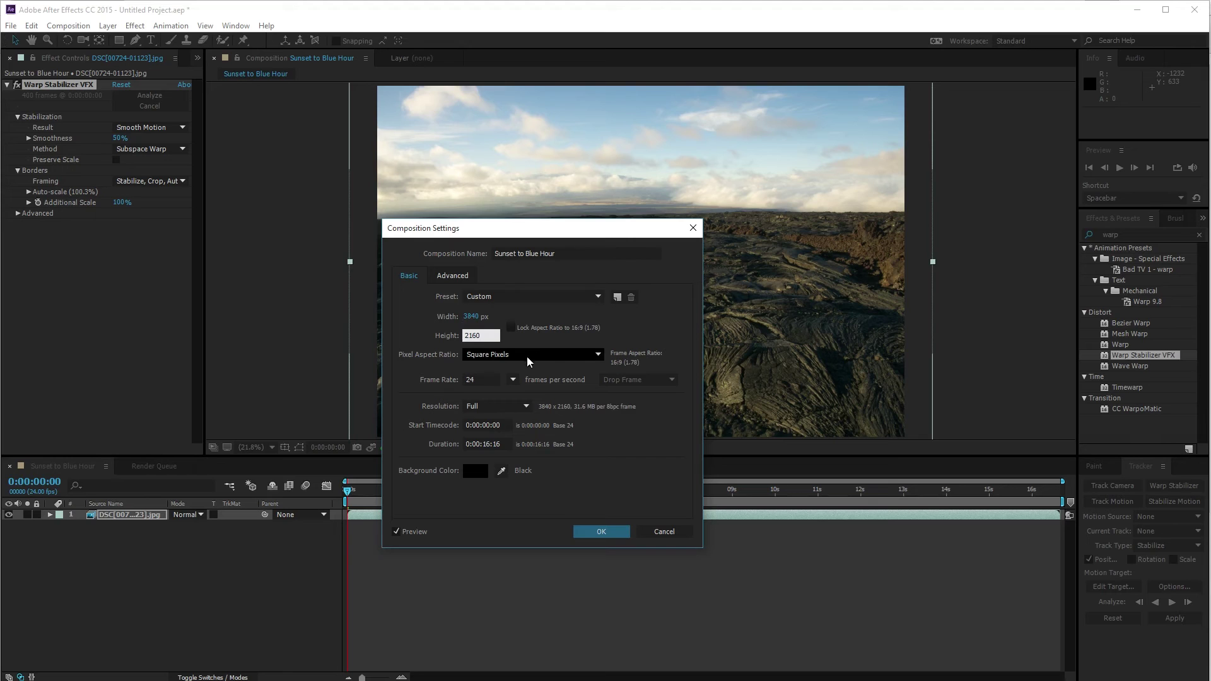
left_click(585, 534)
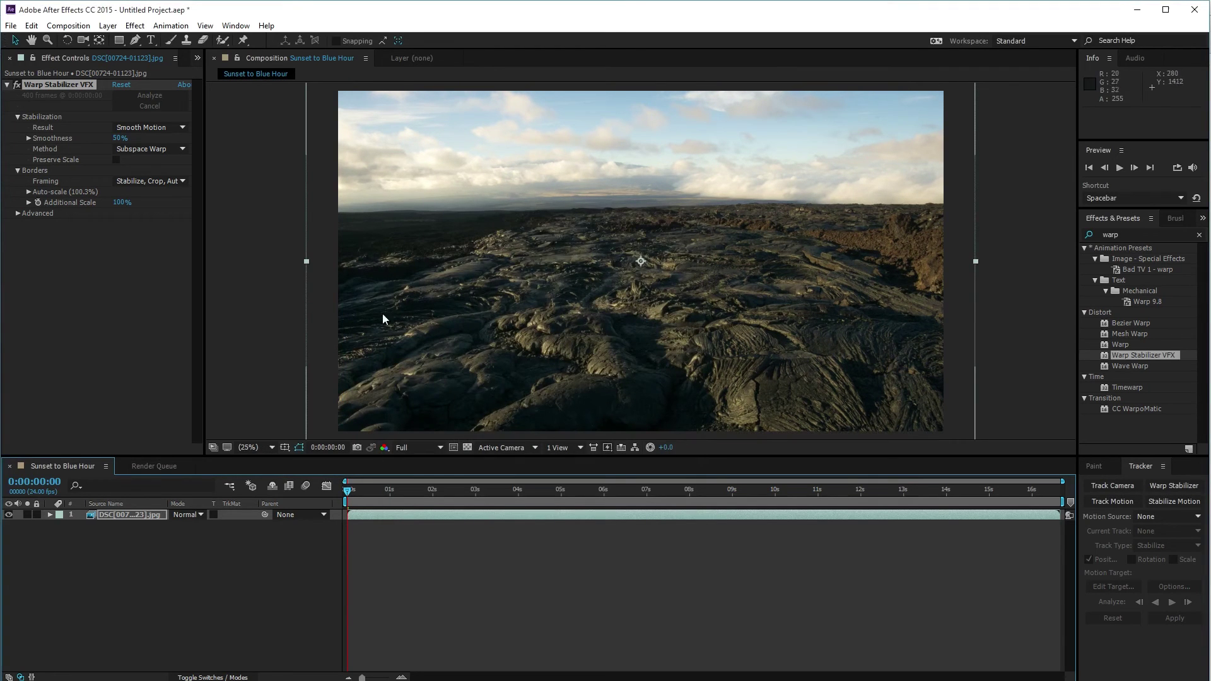
Zoom the viewer out and scale the footage layer down slightly about its centre
left_click(197, 57)
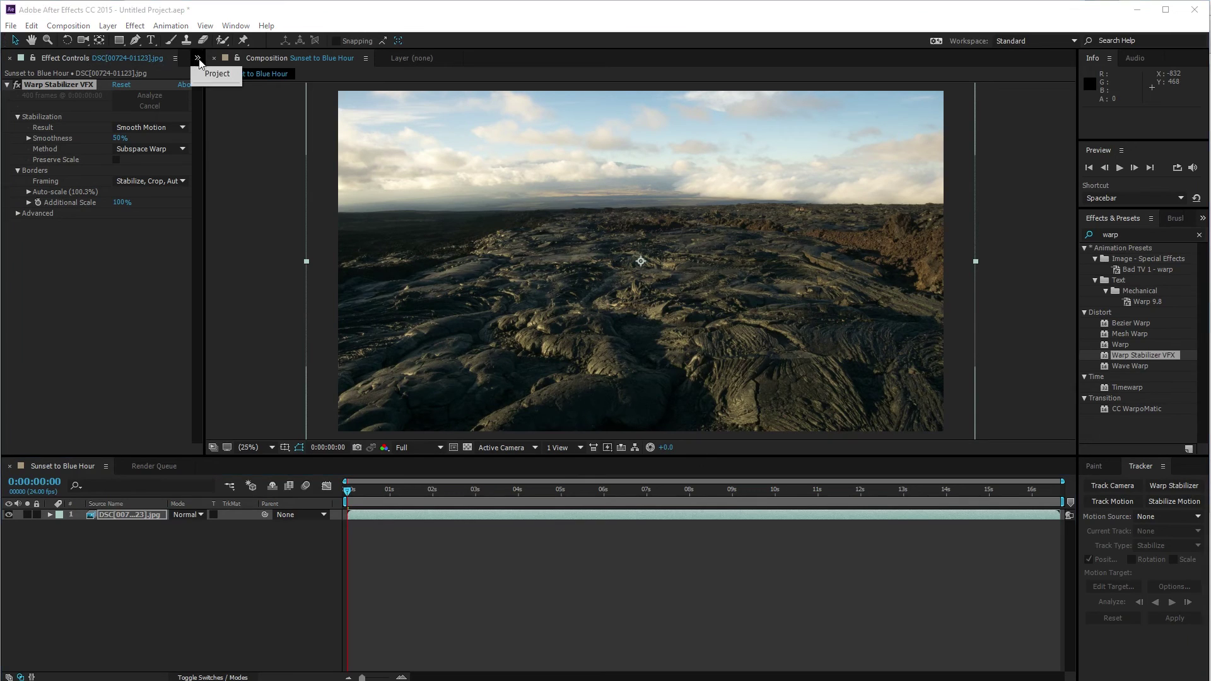
left_click(216, 75)
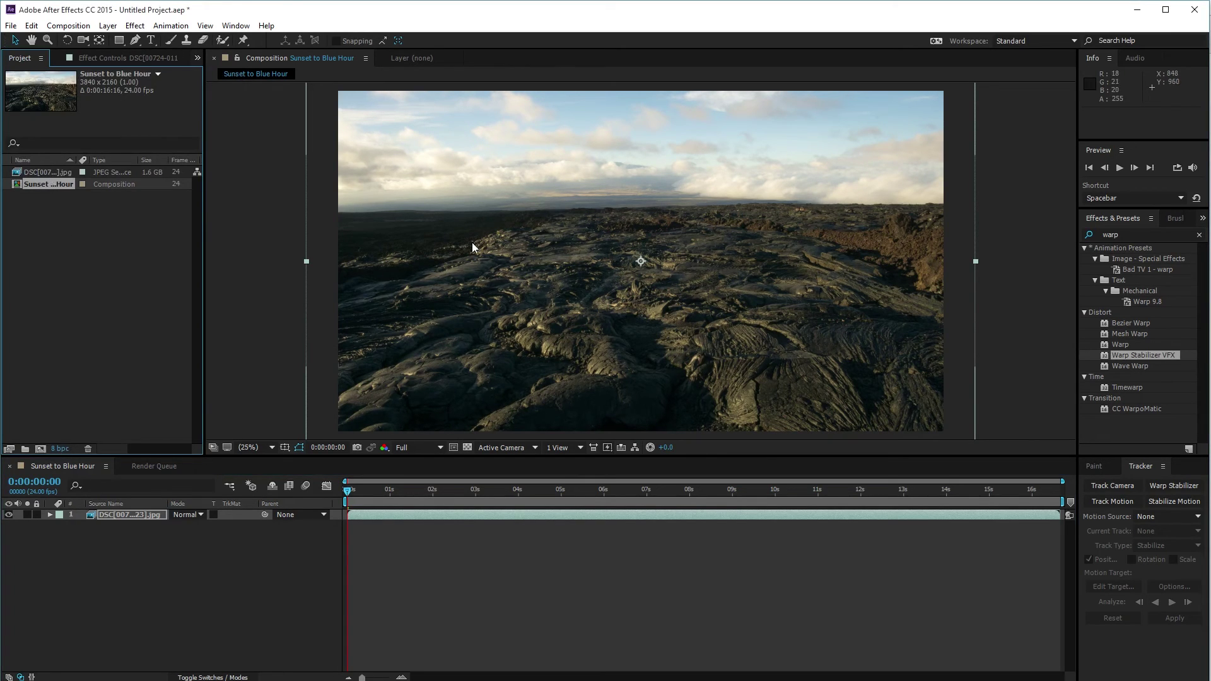
key("comma")
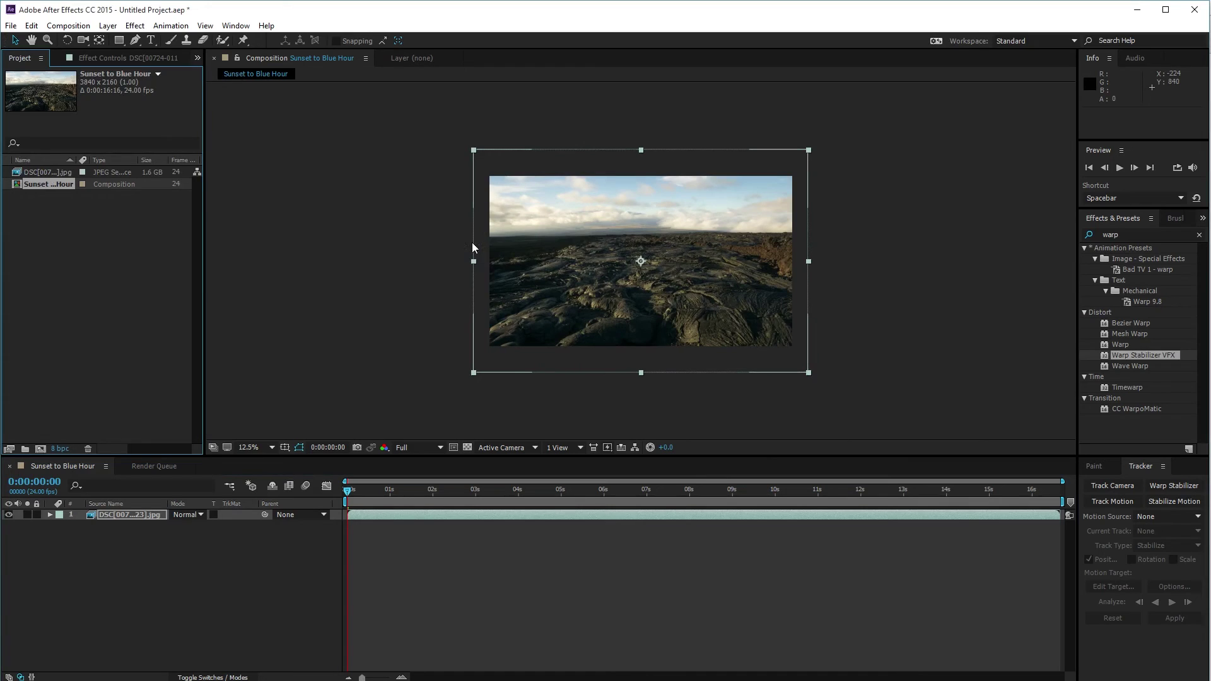
left_click(810, 376)
left_click(800, 365)
left_click_drag(807, 372, 794, 363)
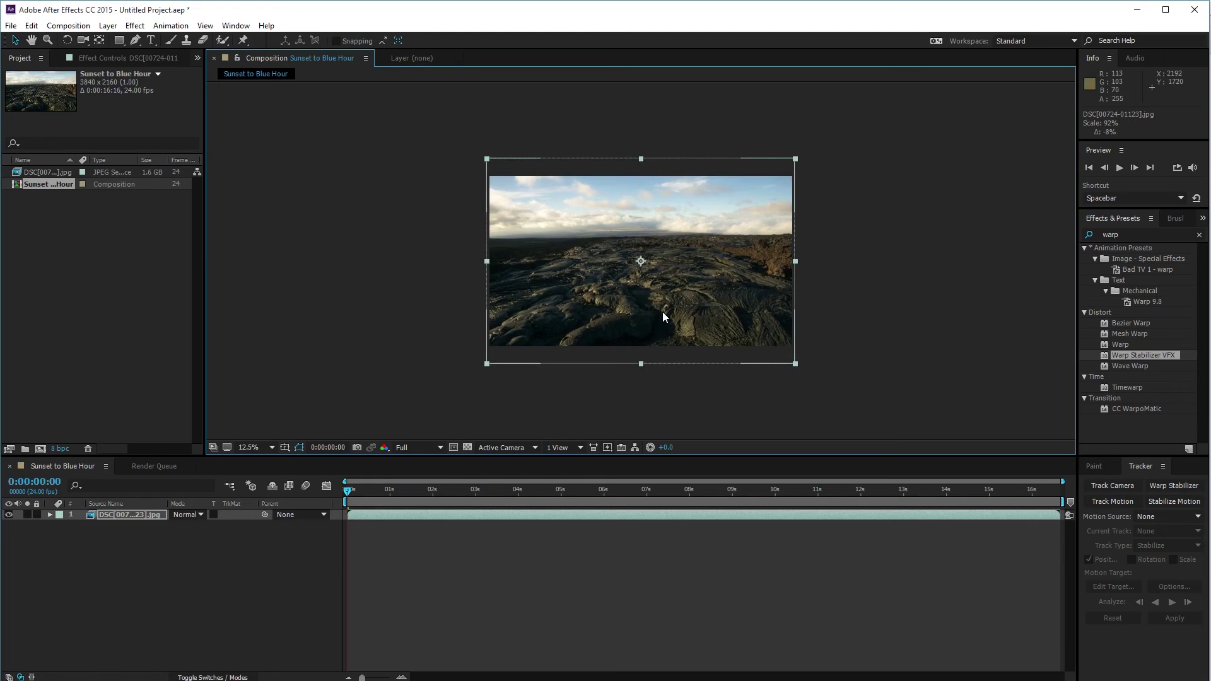
Move the footage lower in the frame to position 1920.0, 1232.0
left_click_drag(661, 303, 661, 292)
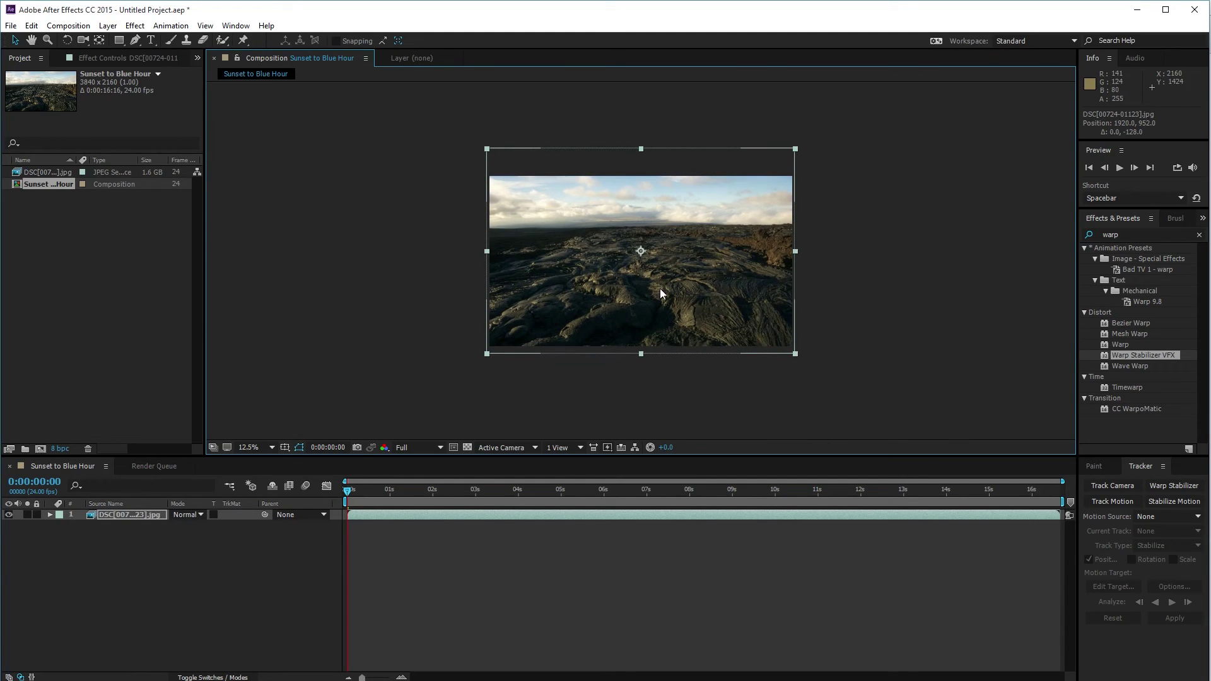
key("ctrl+z")
left_click_drag(665, 284, 665, 300)
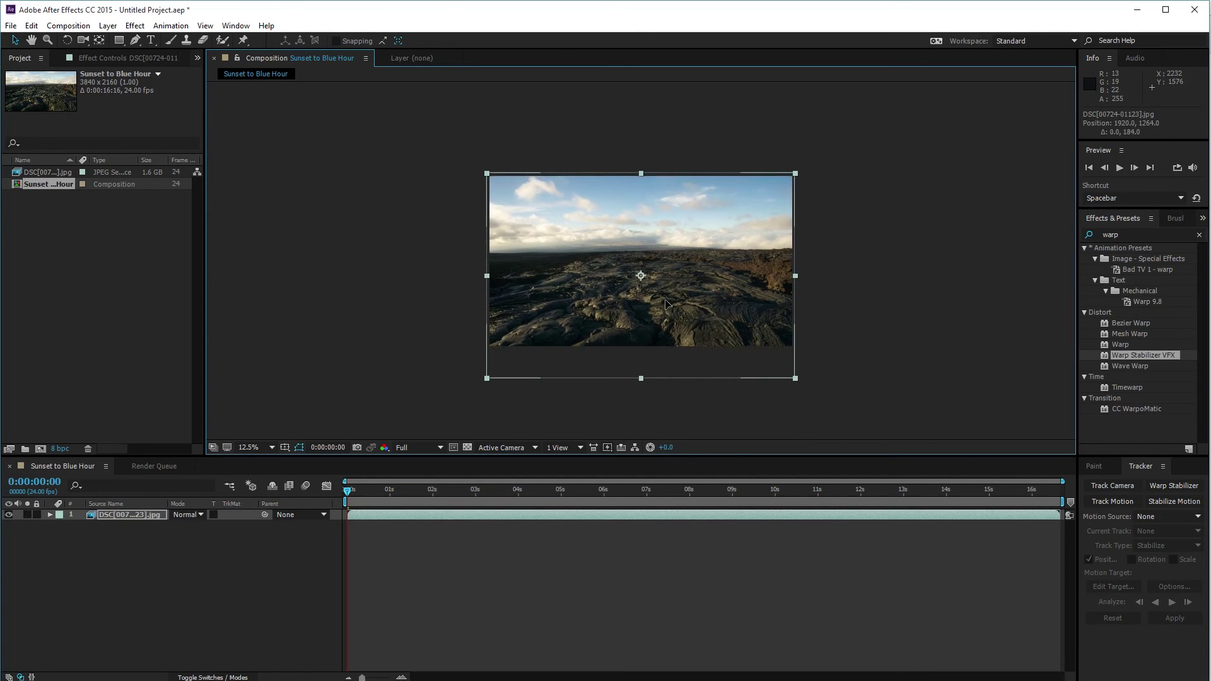
mouse_move(667, 304)
left_mouse_down()
mouse_move(665, 275)
mouse_move(670, 301)
left_mouse_up()
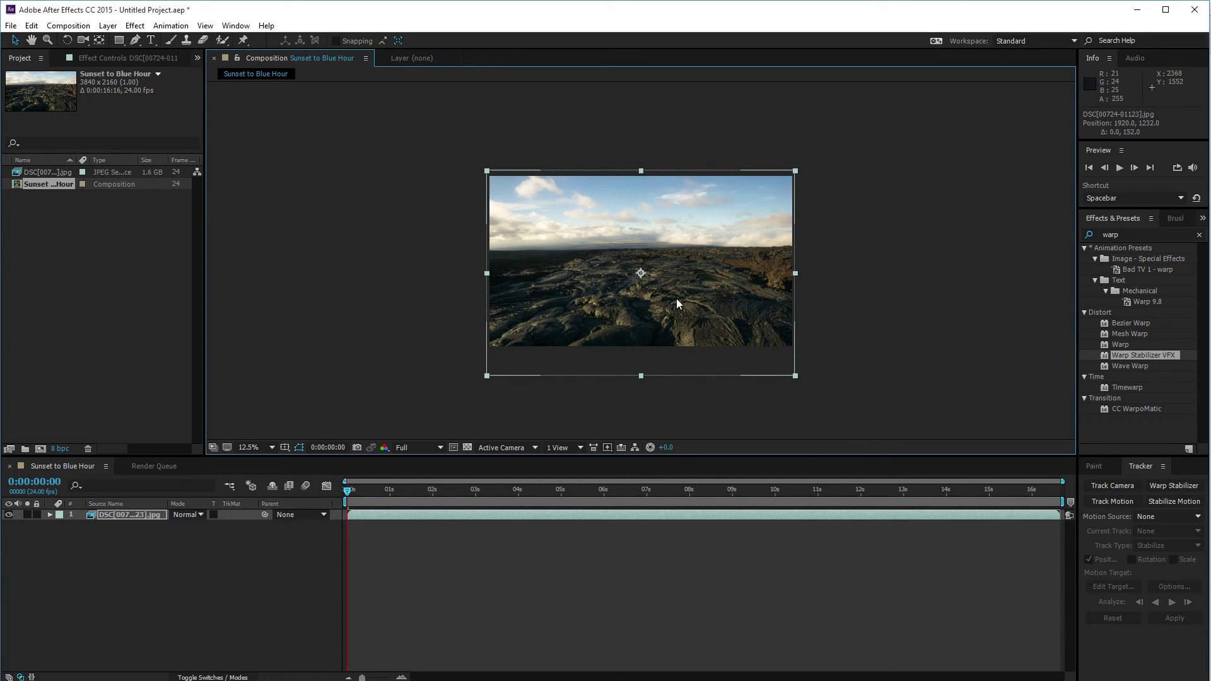
left_click(49, 514)
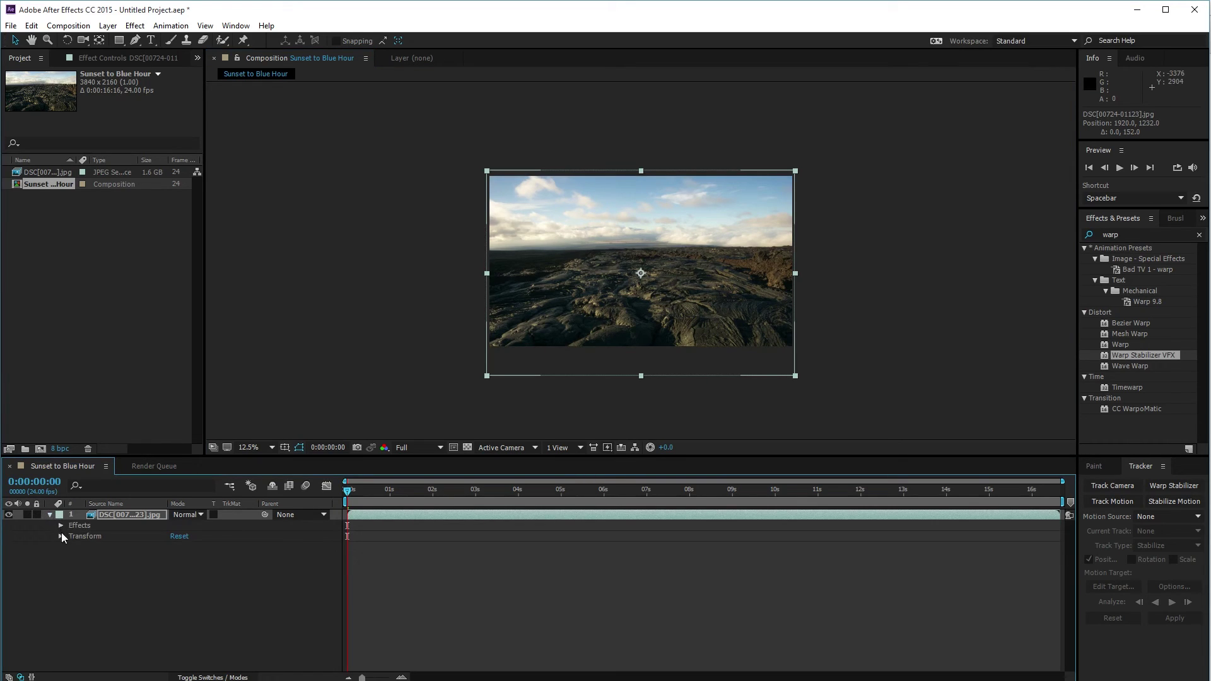
Keyframe Position at 1920,1232 on the first frame and 1920,952 on the last
left_click(60, 536)
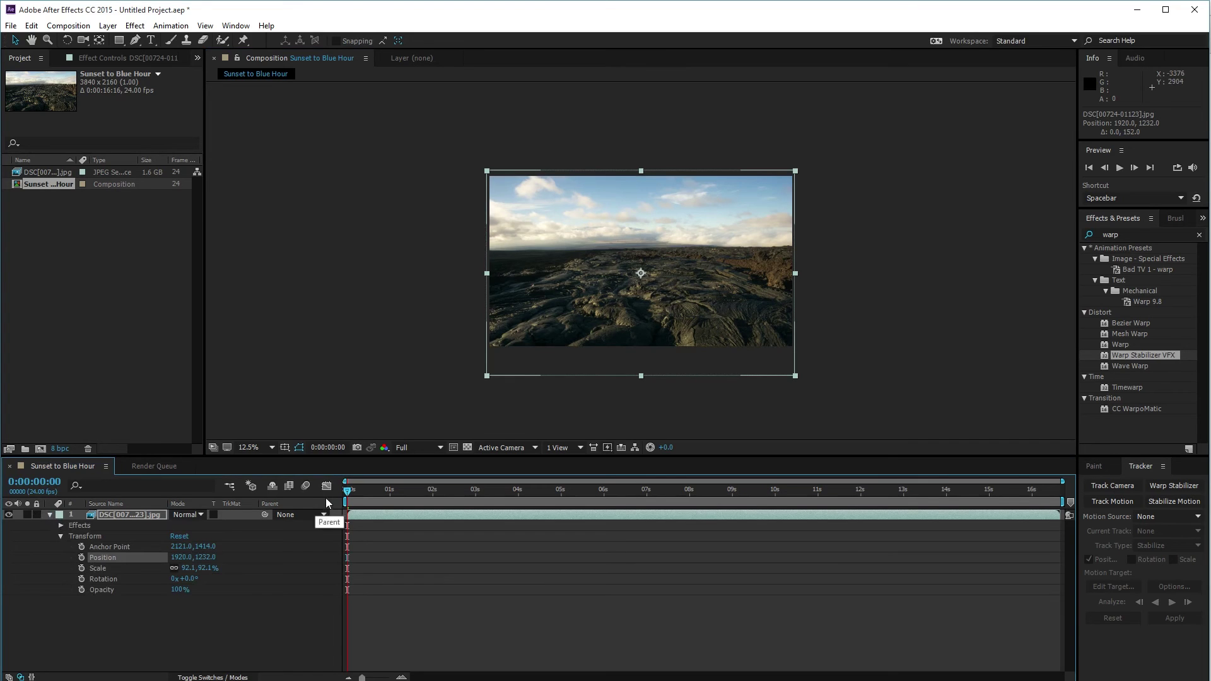
left_click(81, 558)
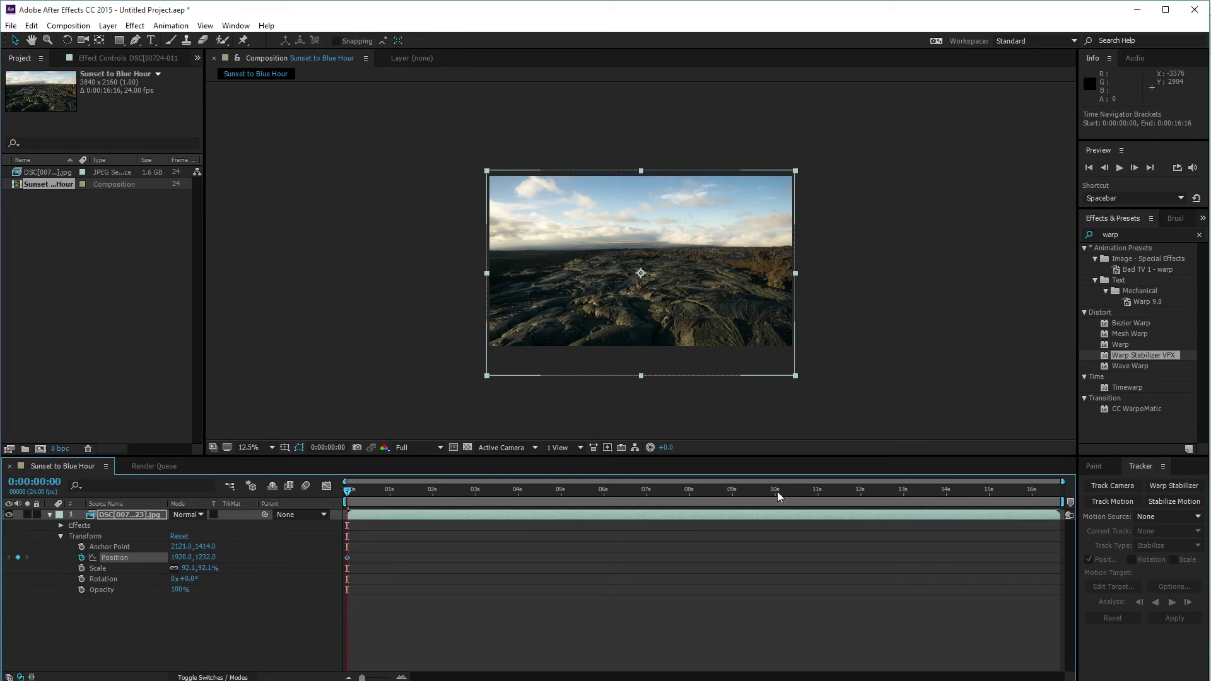
key("End")
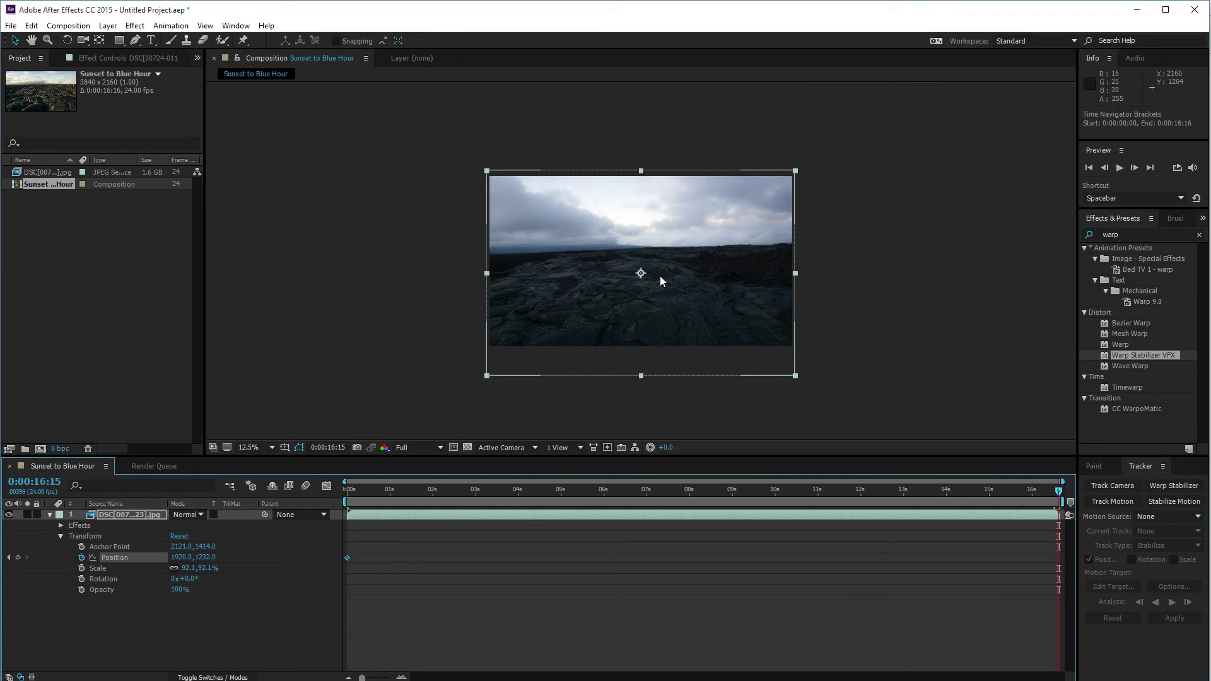
left_click_drag(678, 295, 672, 273)
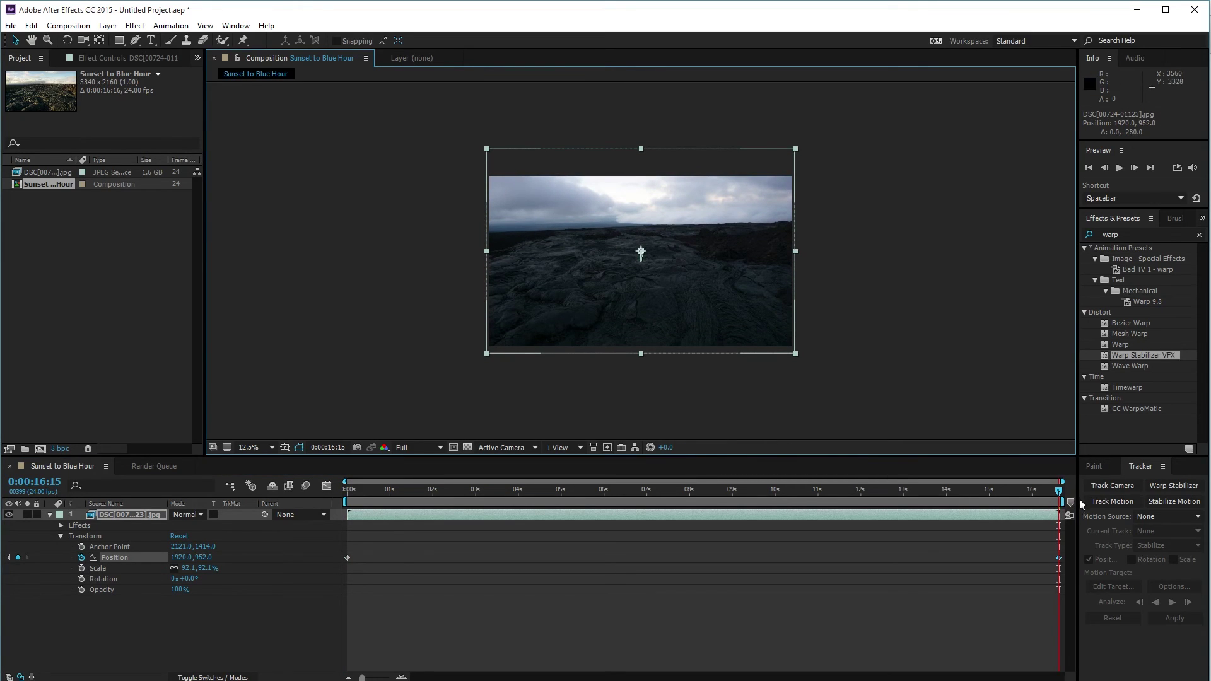
Scrub and play back the comp to preview the upward pan
left_click_drag(1059, 492, 357, 501)
key("space")
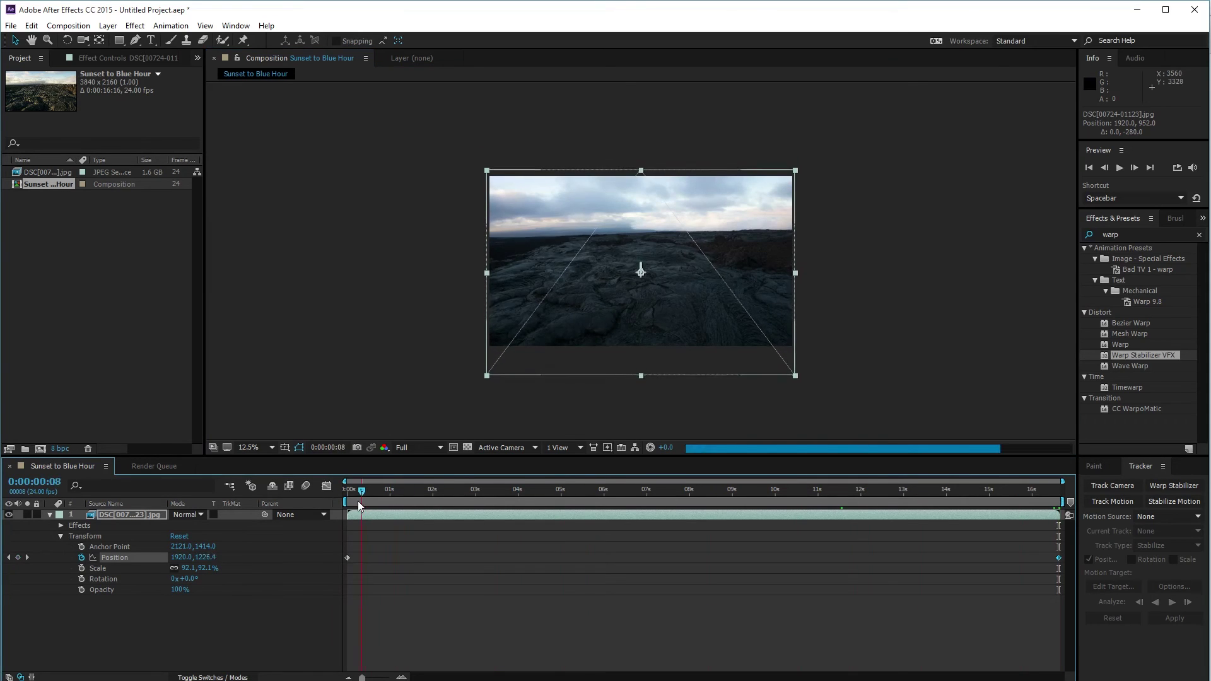
left_click_drag(492, 516, 362, 511)
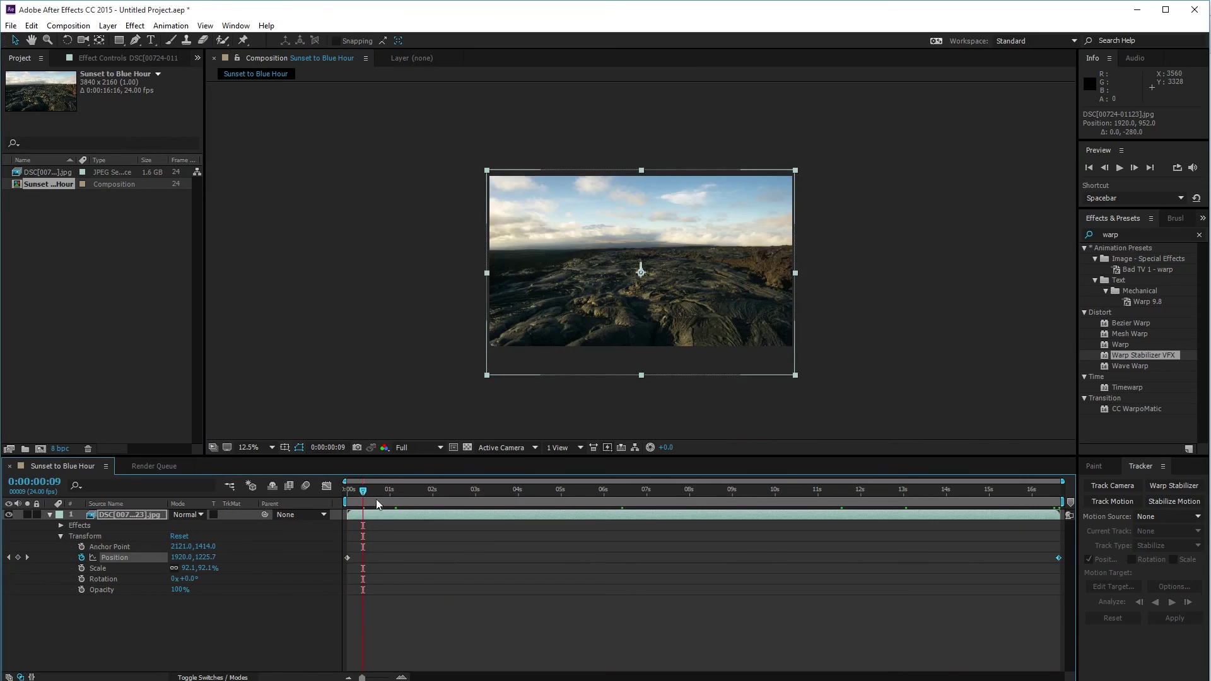
left_click(90, 329)
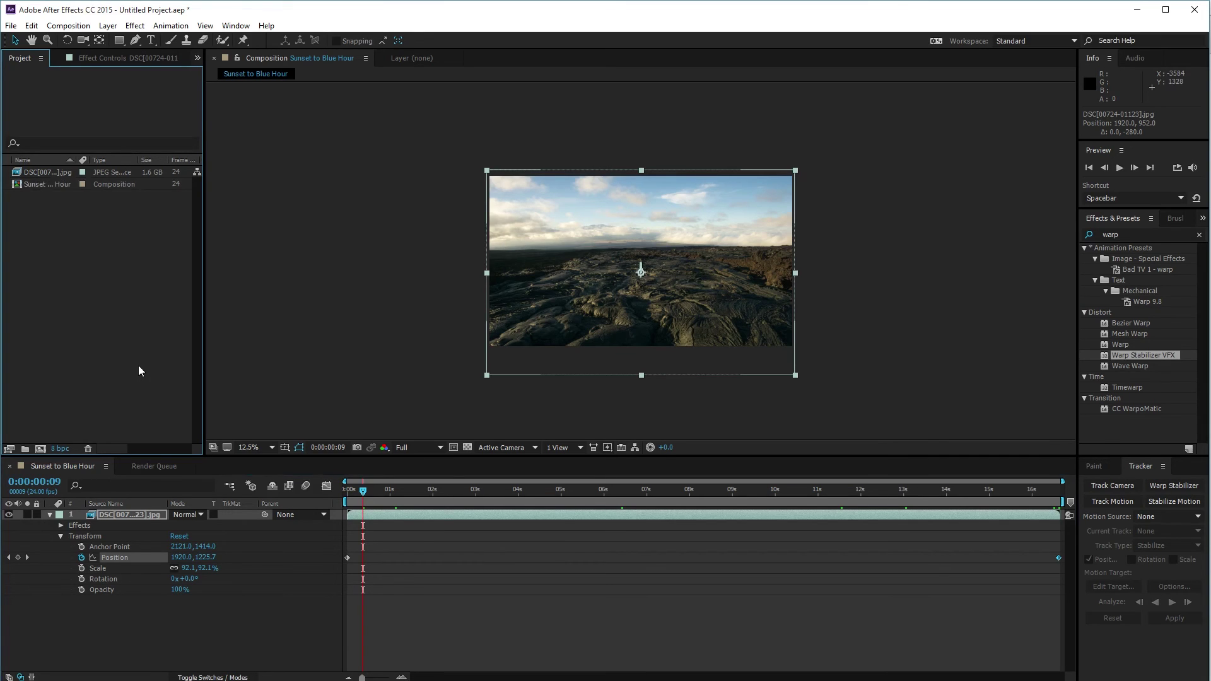
Add the comp to the Render Queue and set the output format to QuickTime
left_click(214, 621)
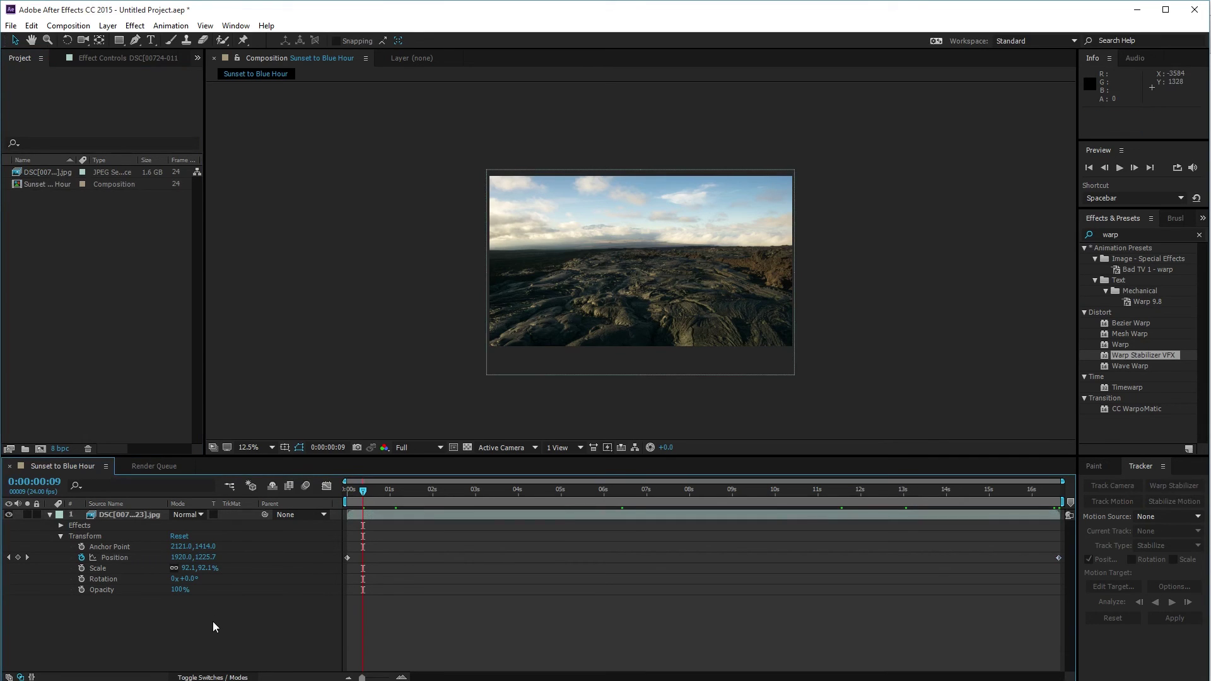
key("ctrl+m")
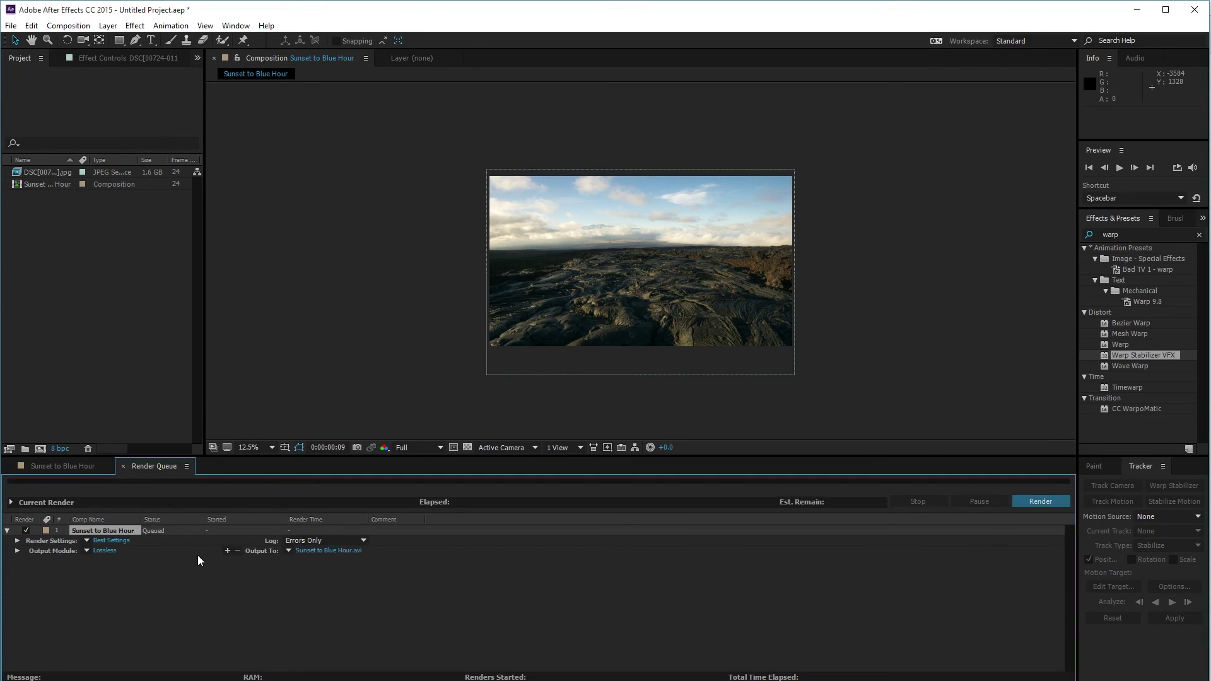
left_click(108, 552)
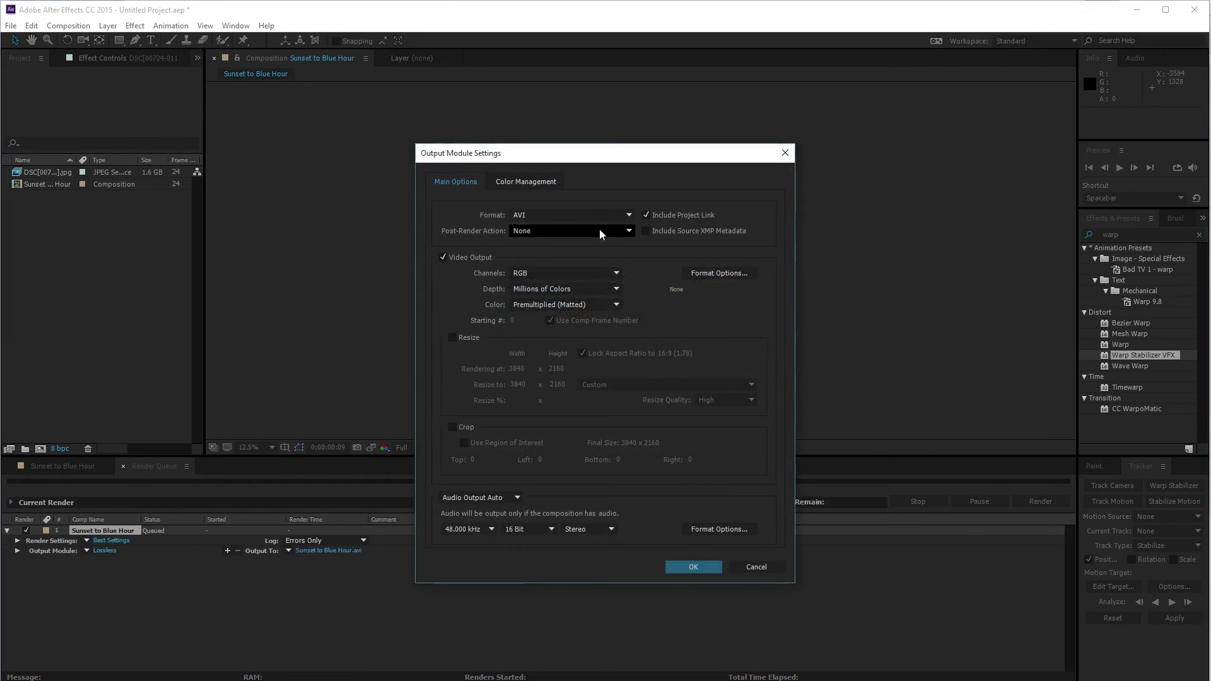
left_click(577, 216)
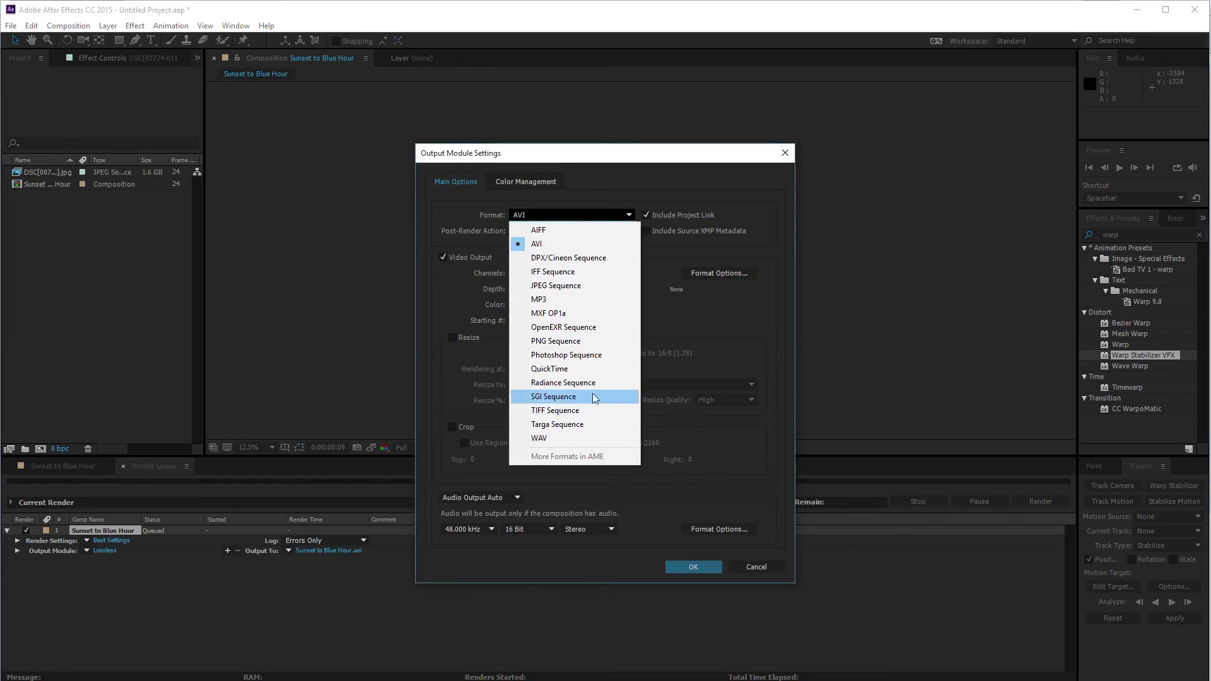
left_click(577, 369)
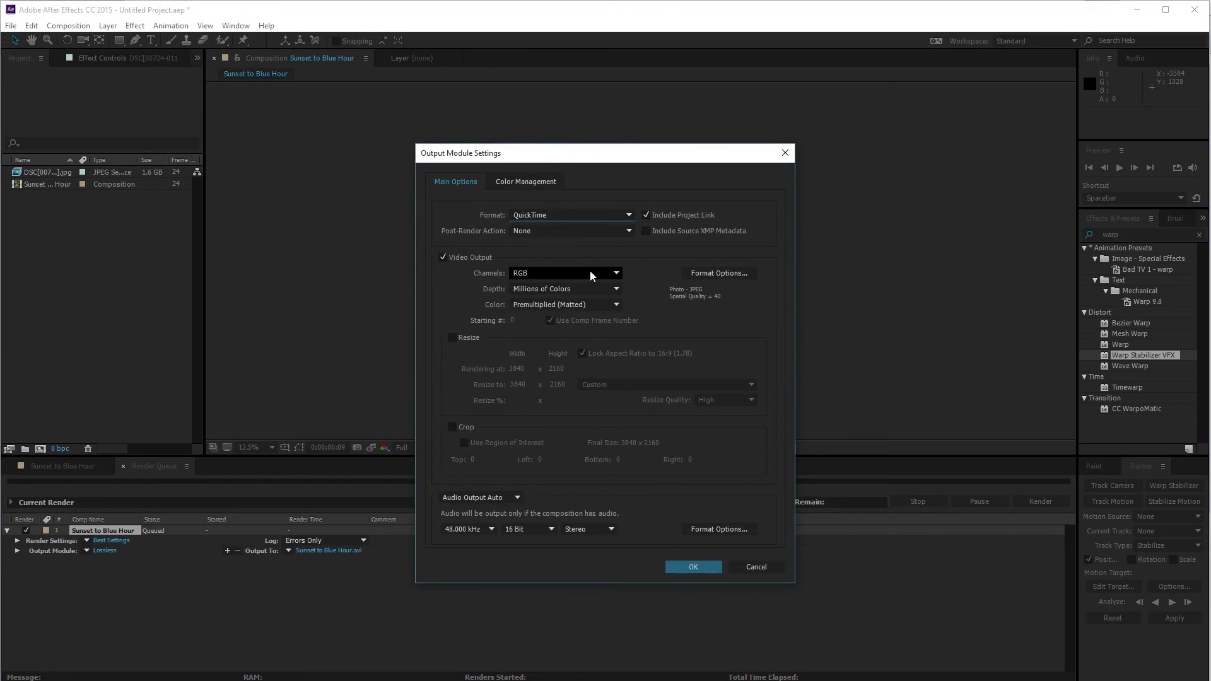
Set the QuickTime video codec to Photo - JPEG at quality 100
left_click(710, 274)
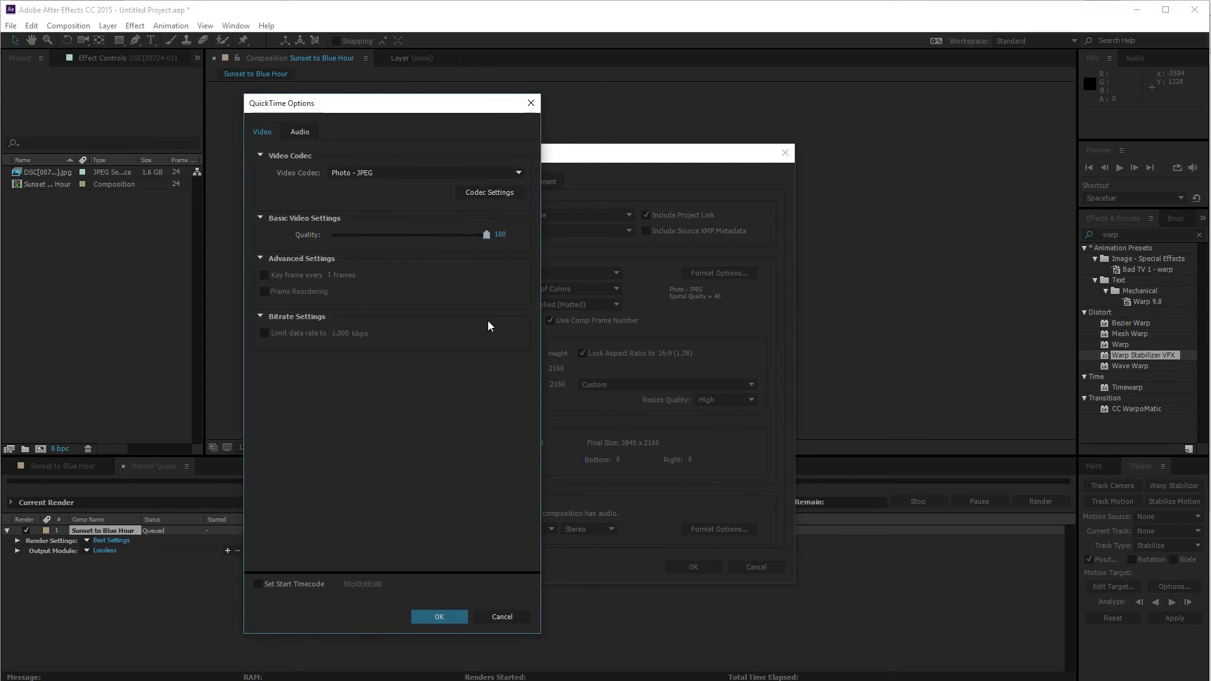
left_click(404, 175)
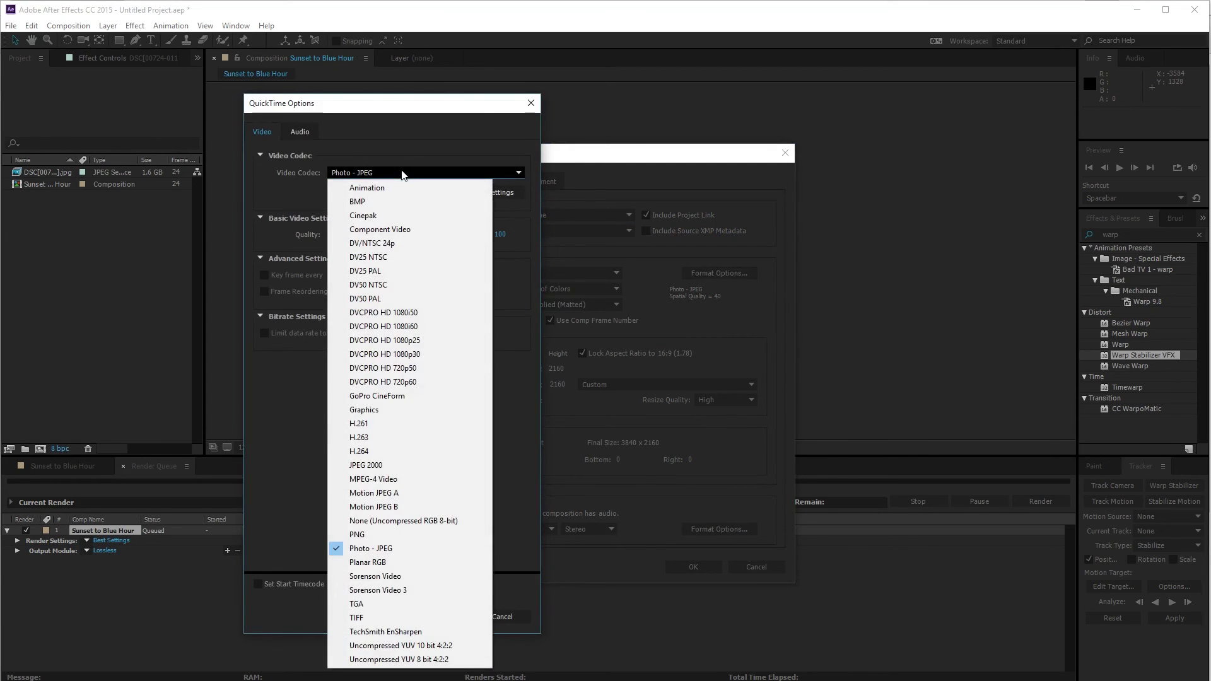
left_click(403, 174)
left_click(403, 174)
left_click(402, 174)
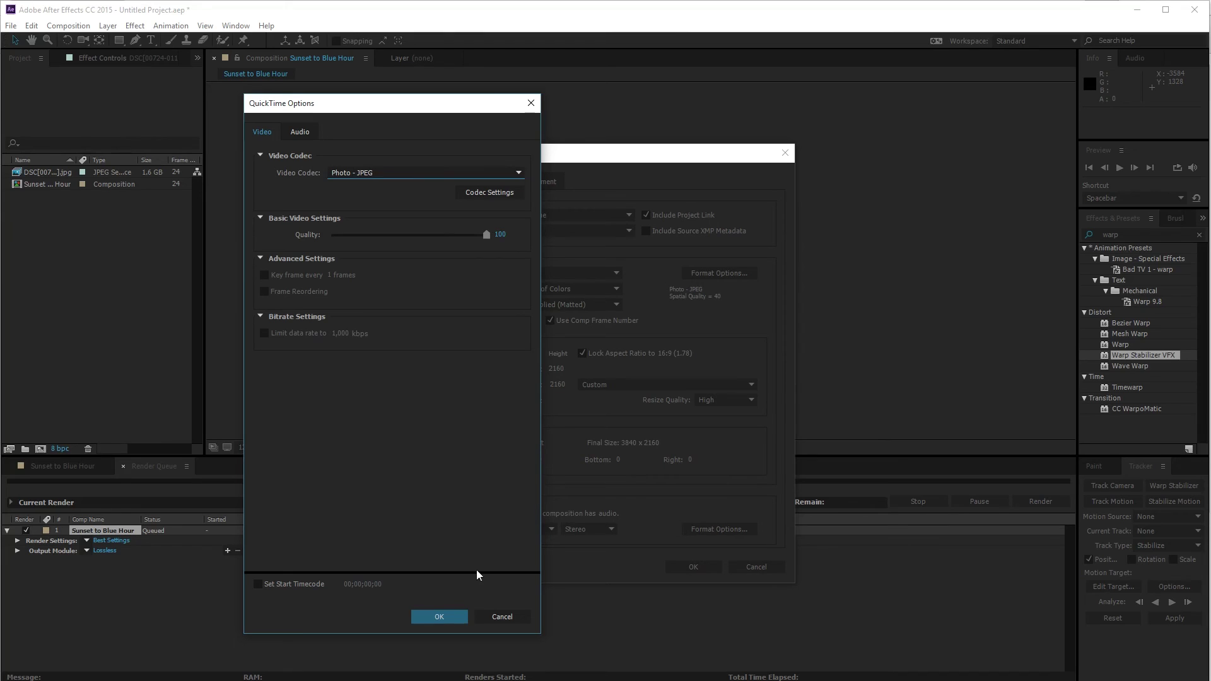
left_click(436, 616)
left_click(449, 619)
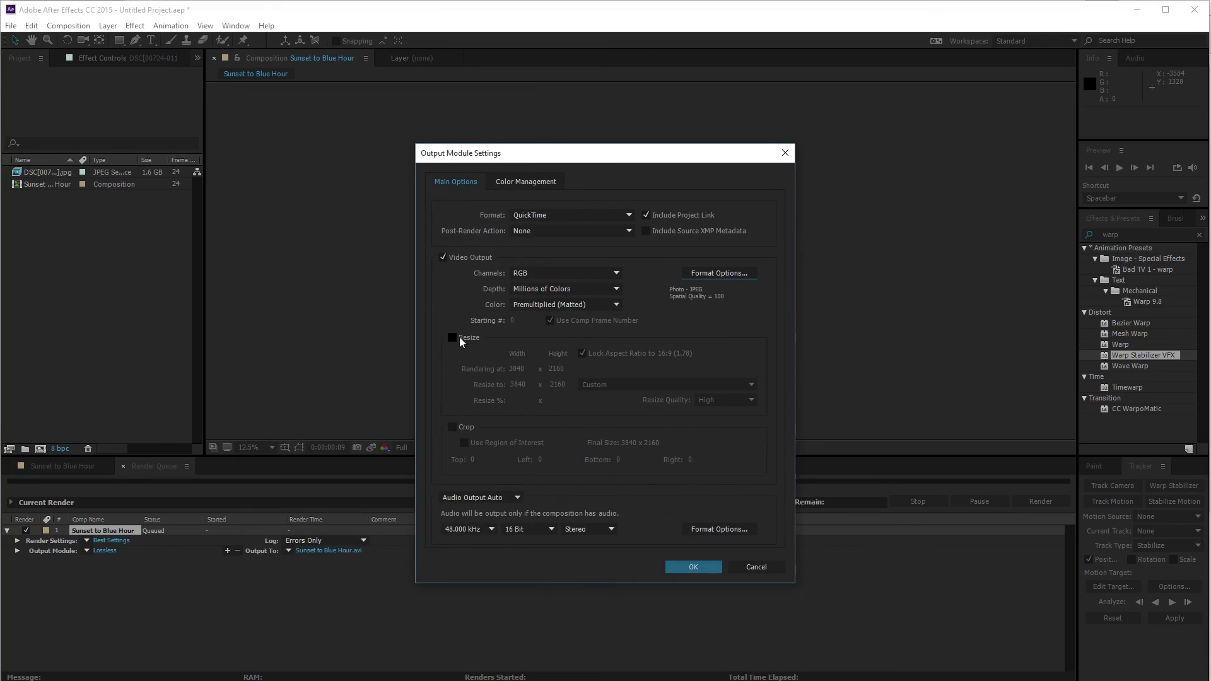
Turn audio off, choose the save folder for Sunset to Blue Hour.mov, and start rendering
left_click(494, 498)
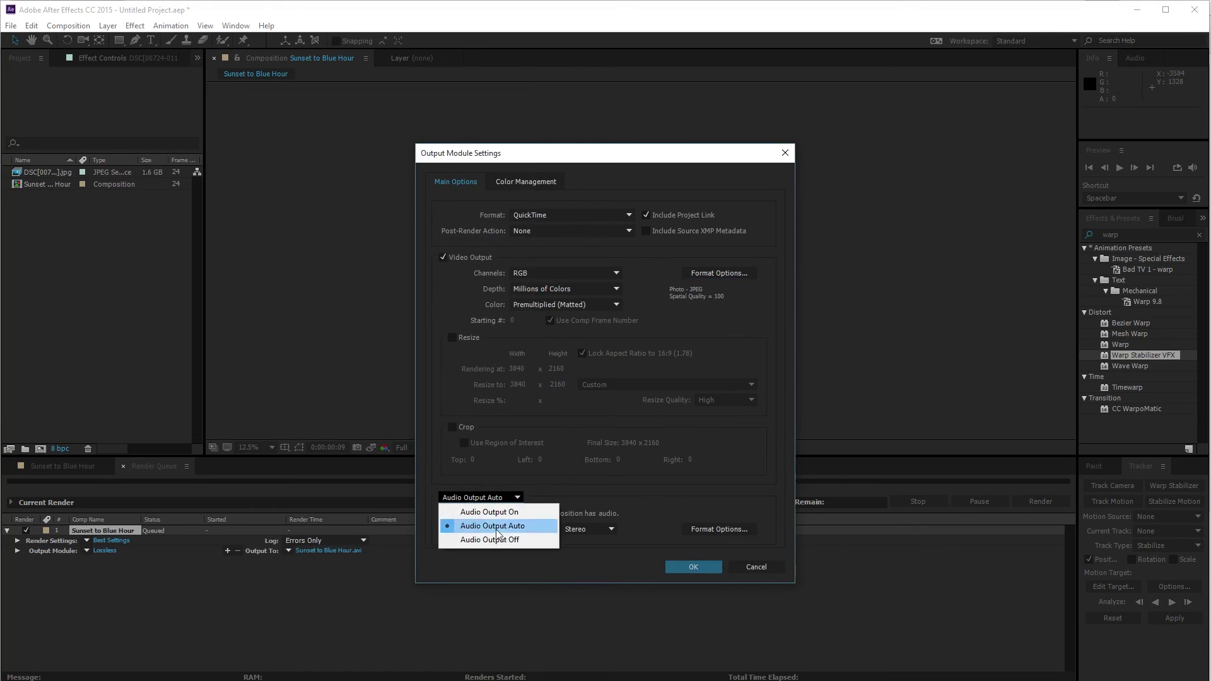
left_click(494, 539)
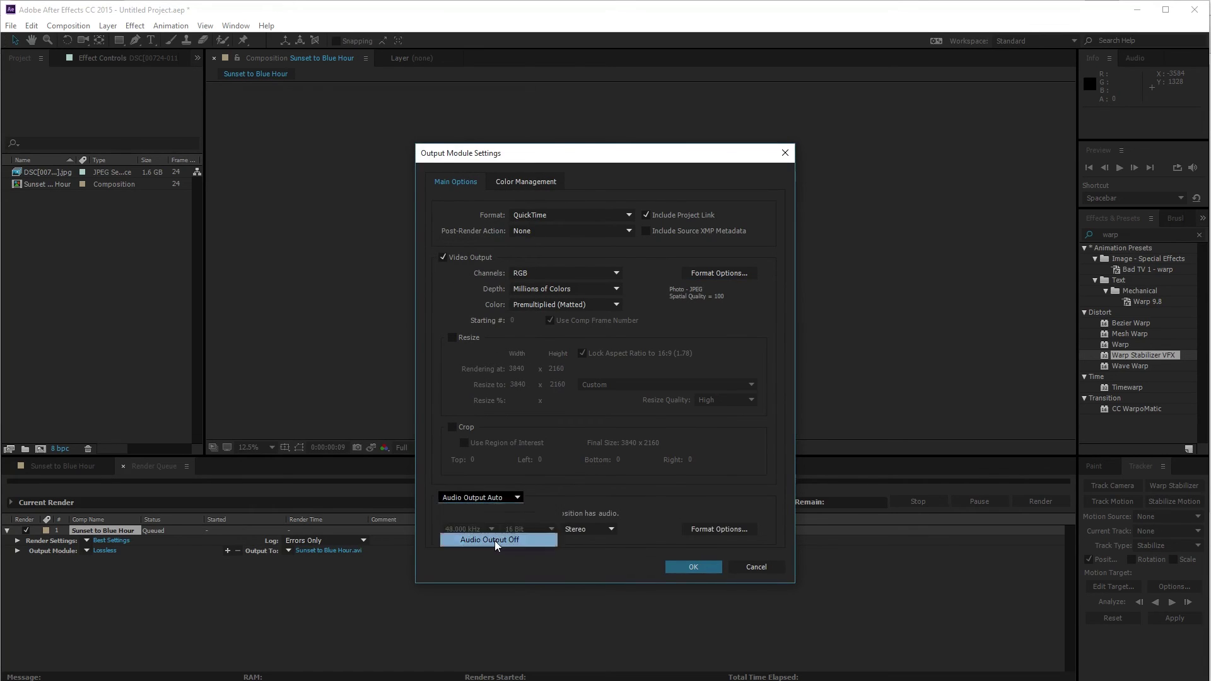
left_click(673, 569)
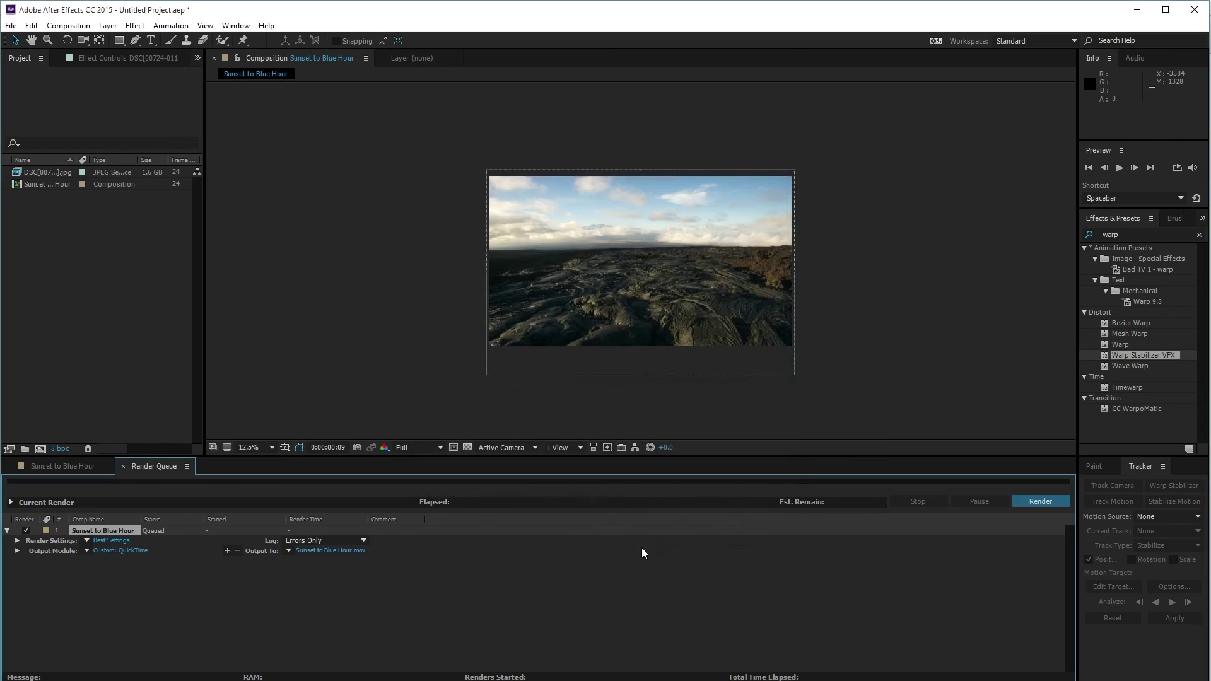
left_click(320, 551)
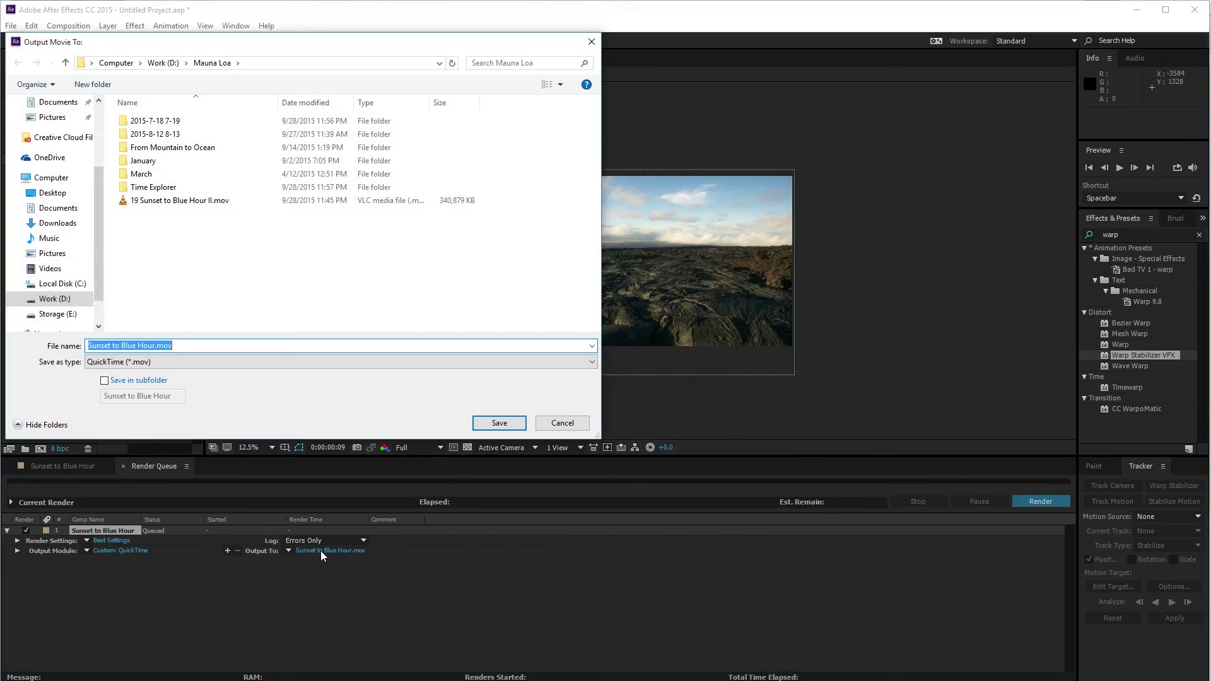
left_click(53, 193)
left_click(514, 429)
left_click(1051, 500)
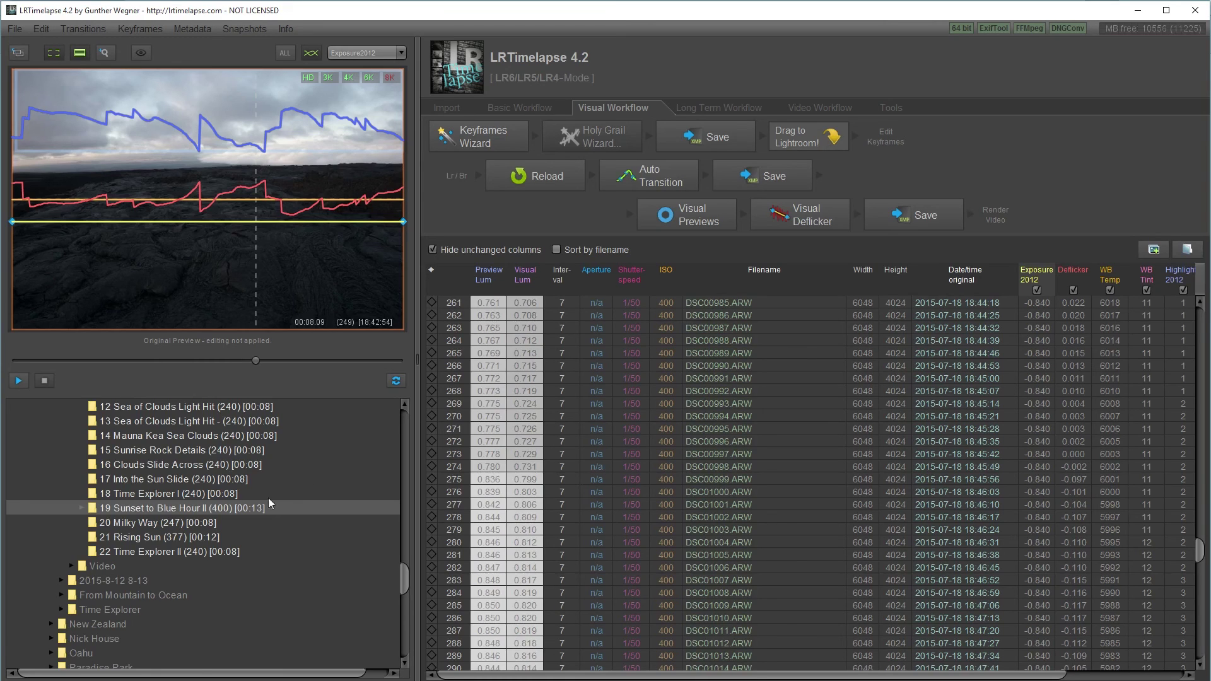
Scroll the LRTimelapse folder tree to 19 Sunset to Blue Hour II, then switch to Lightroom
scroll(252, 528, "up", 3)
scroll(252, 528, "down", 1)
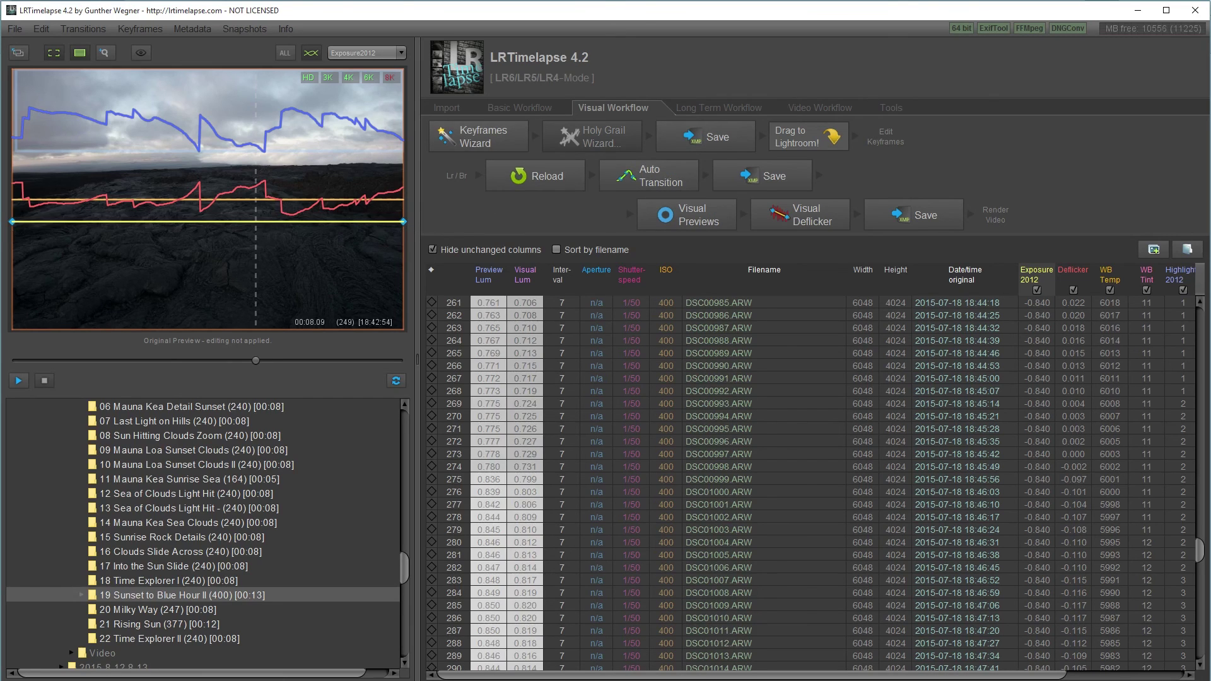
key("alt+Tab")
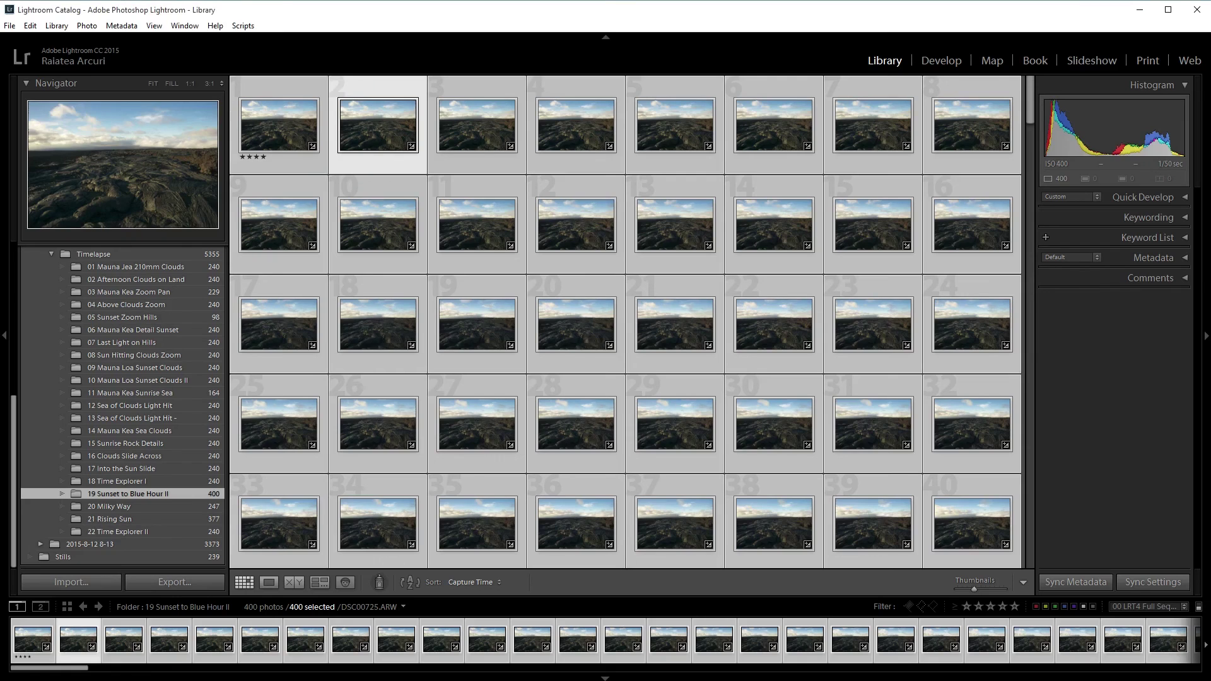
Open DSC00724 in Lightroom's Develop module to view its Exposure, Highlights and Shadows grade
double_click(249, 137)
left_click(942, 62)
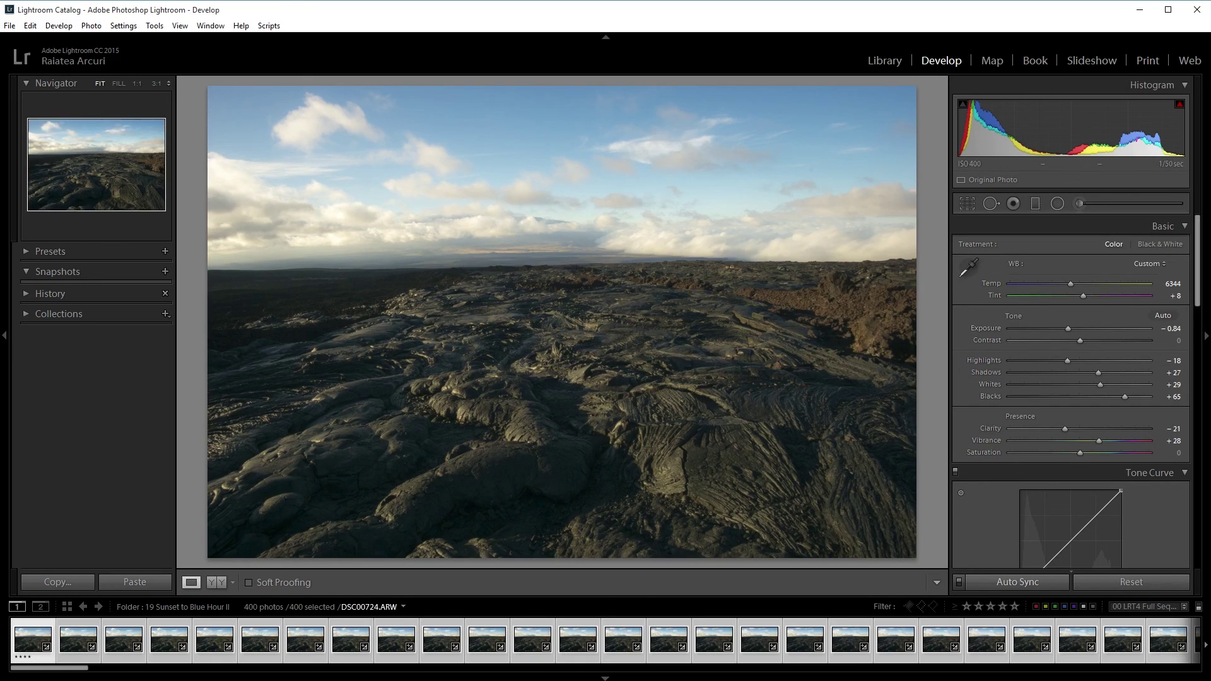
Return to LRTimelapse, showing its per-frame Exposure, Deflicker and WB Temp table
key("alt+Tab")
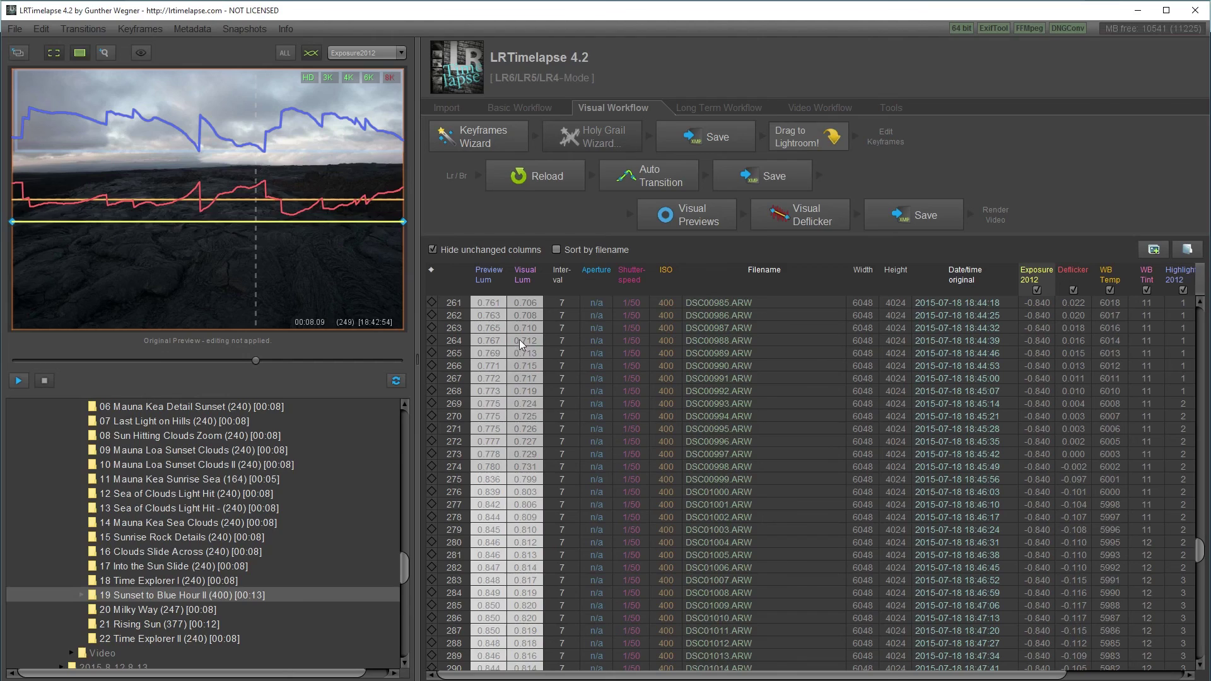